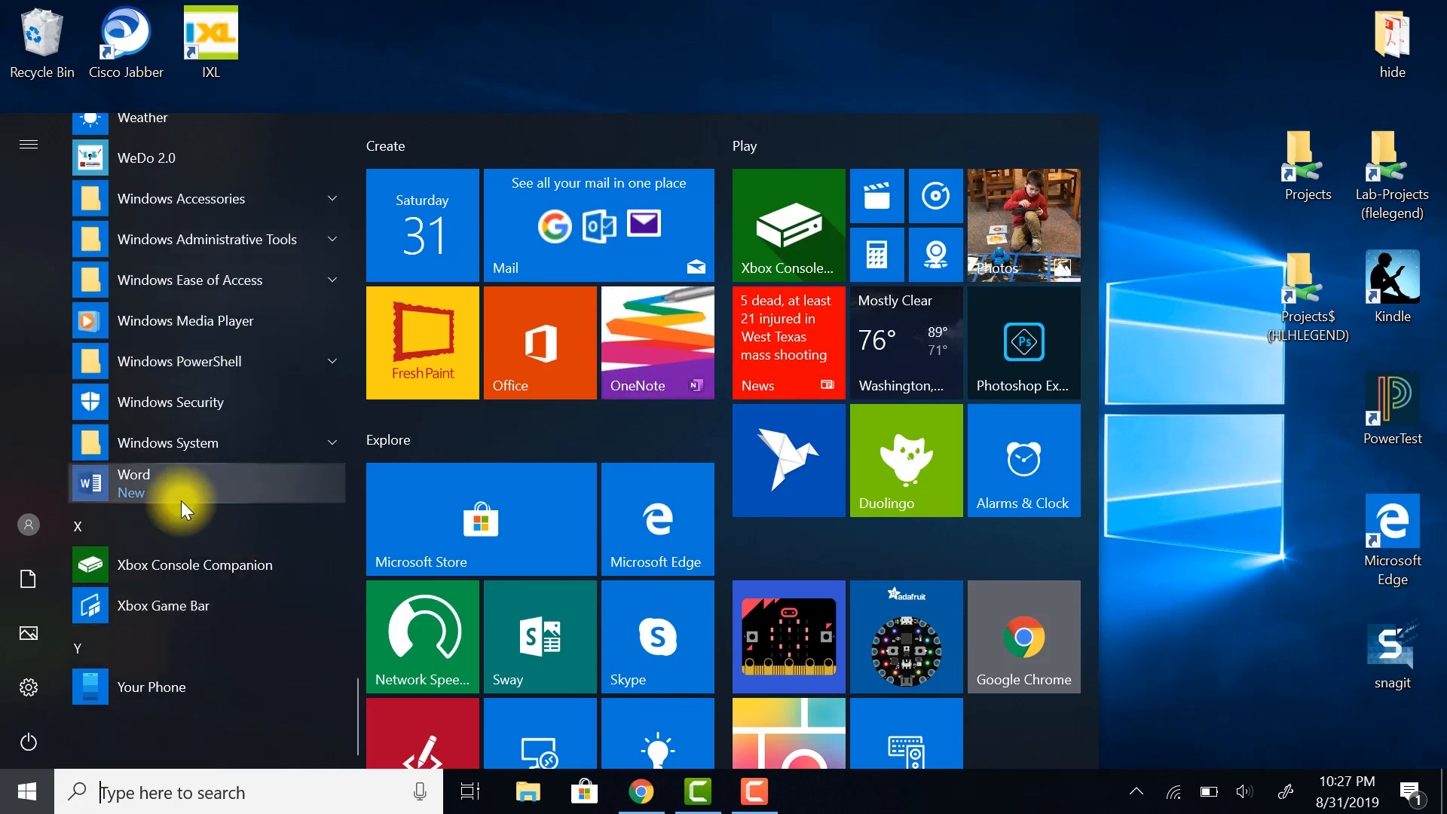
Open Word and create a new blank document.
left_click(179, 482)
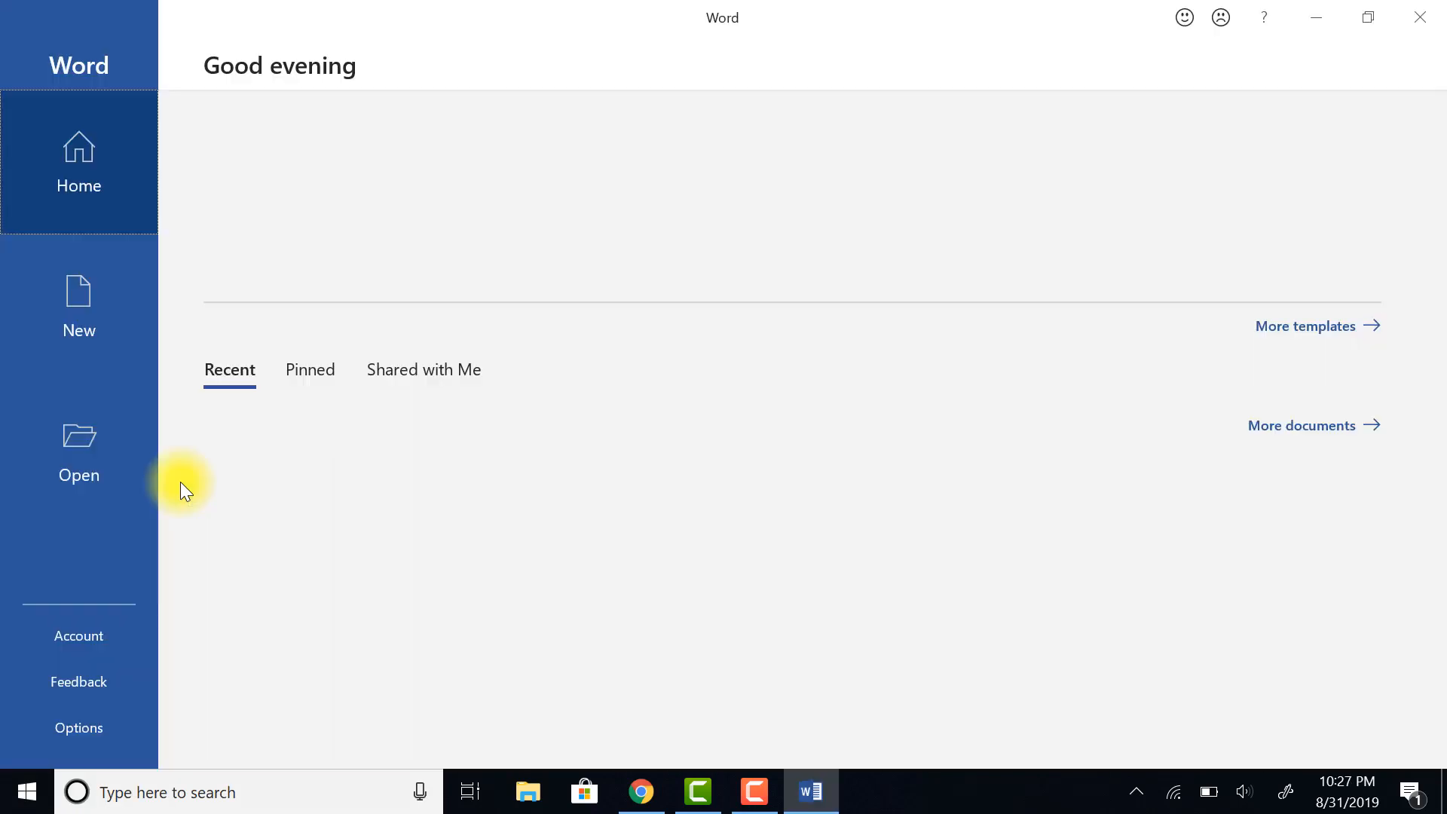
left_click(105, 790)
type("word")
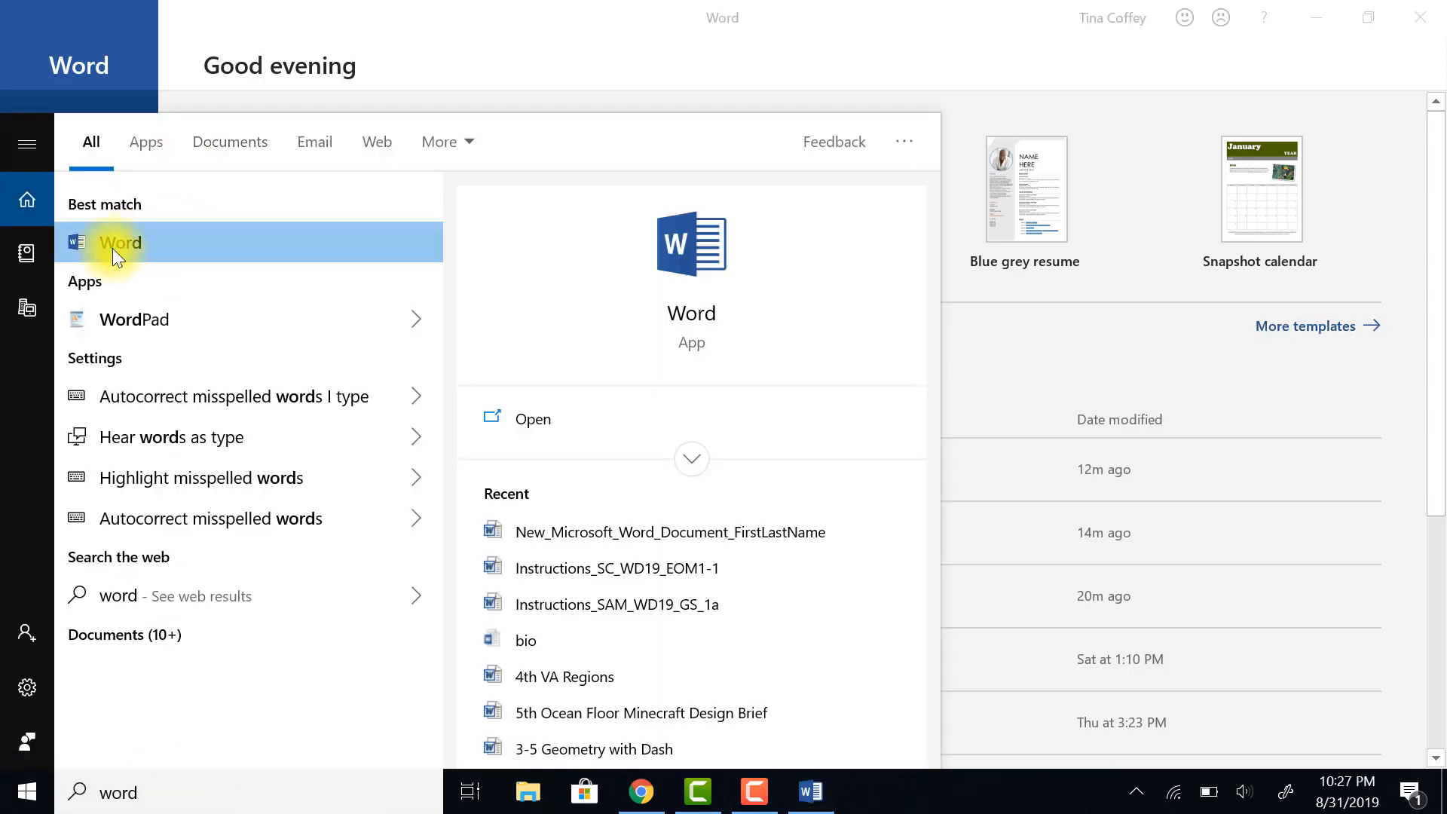
left_click(403, 53)
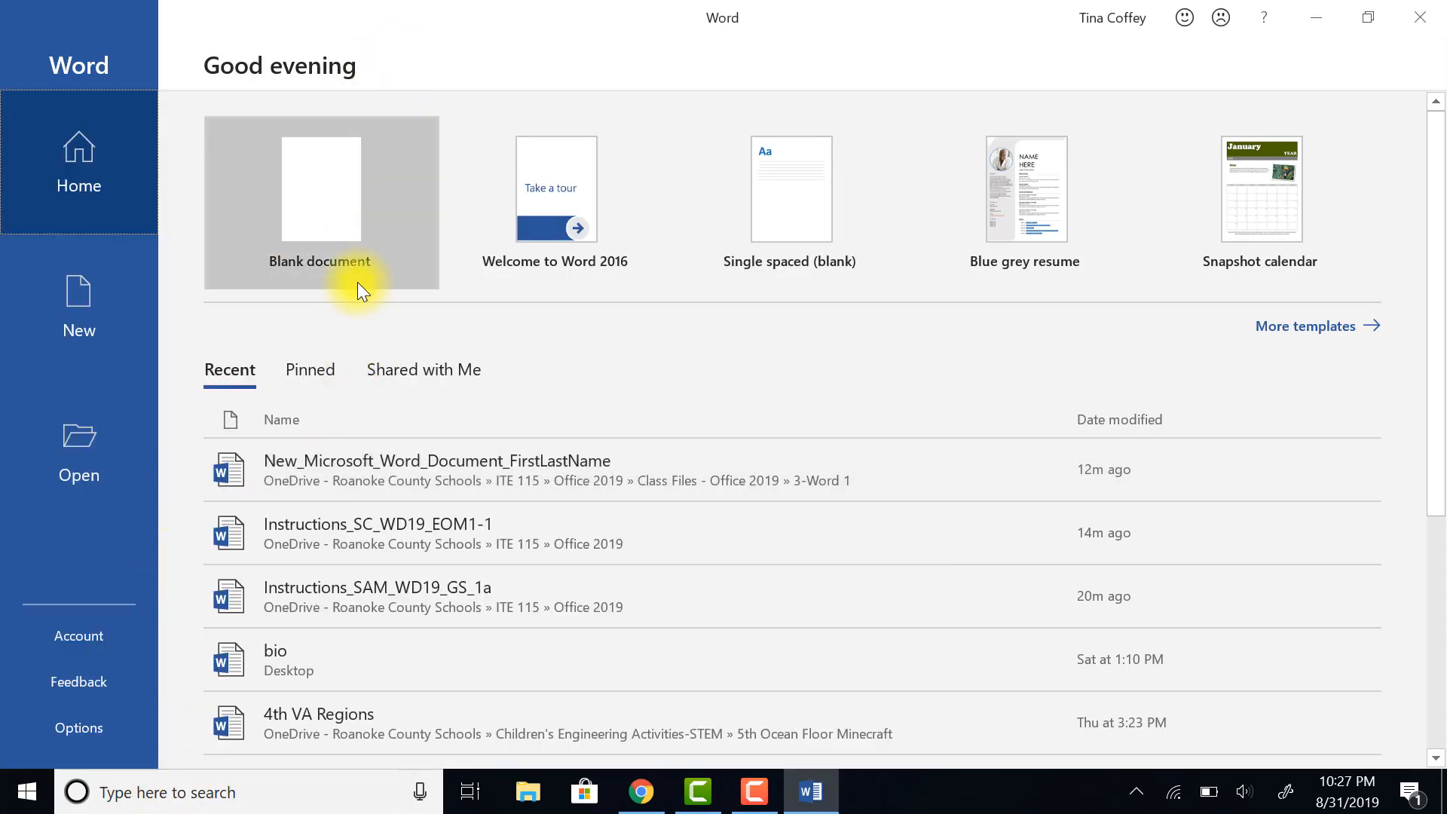
left_click(342, 224)
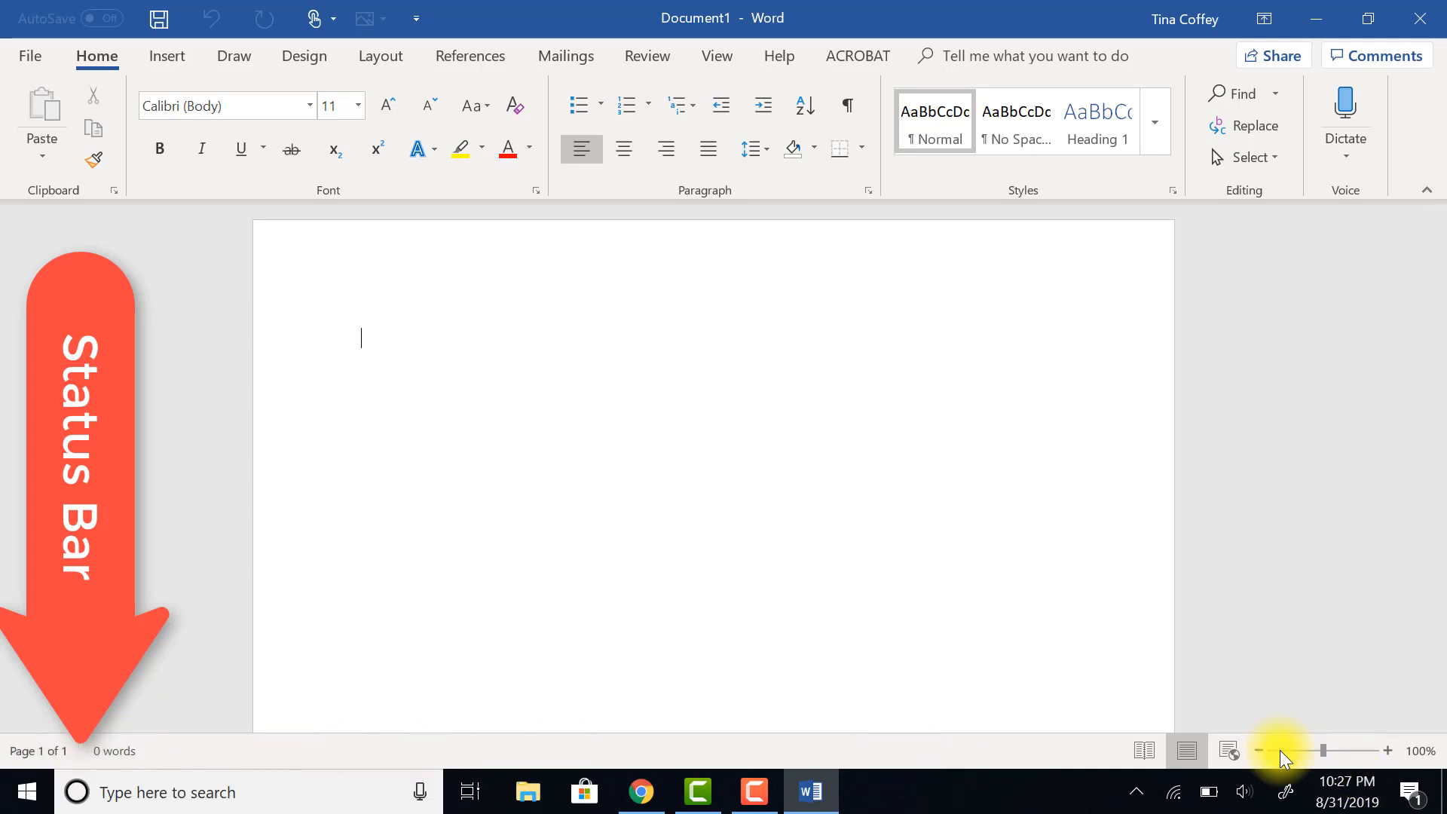
left_click(1387, 750)
left_click(1259, 750)
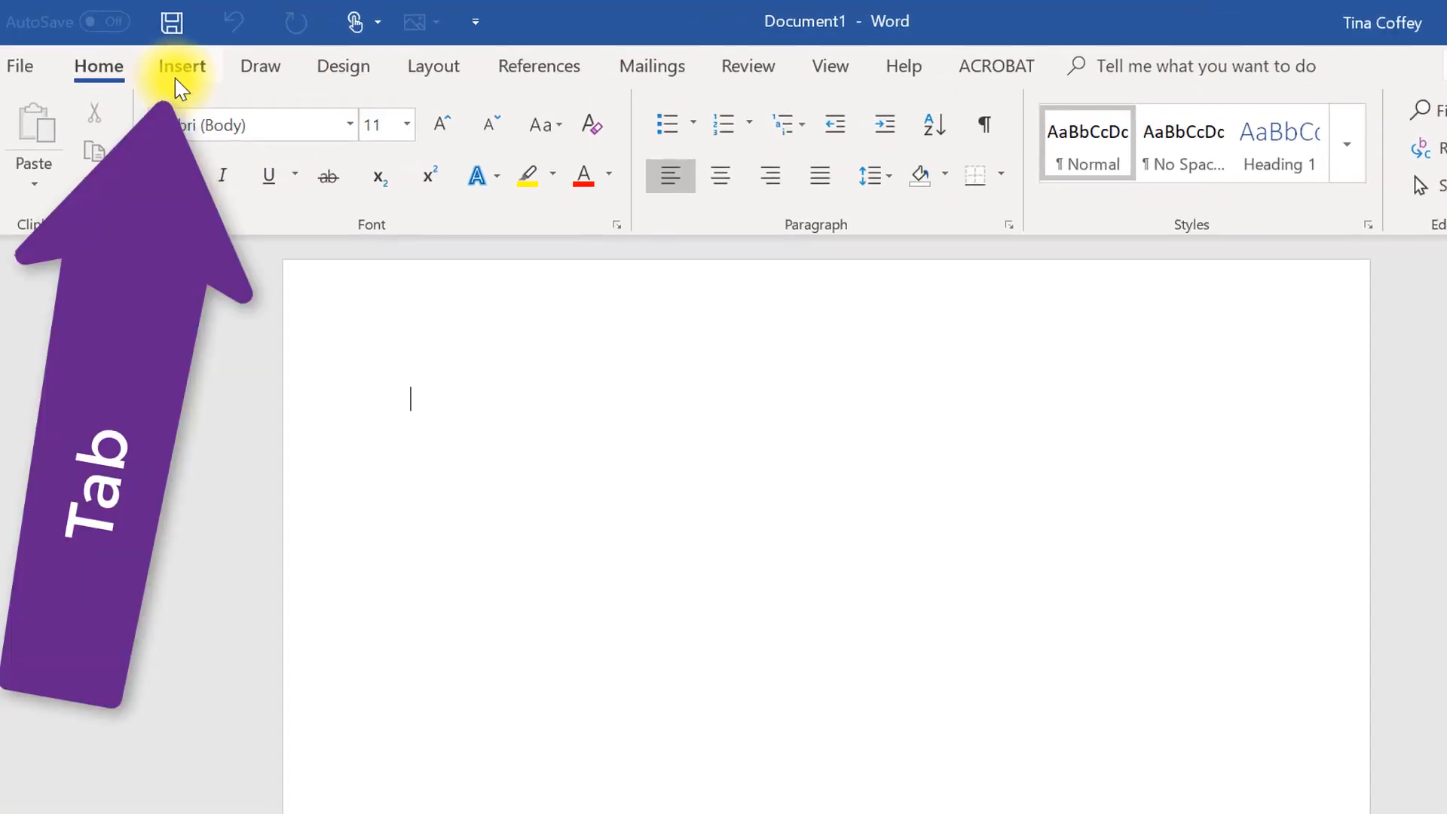
left_click(166, 68)
left_click(294, 83)
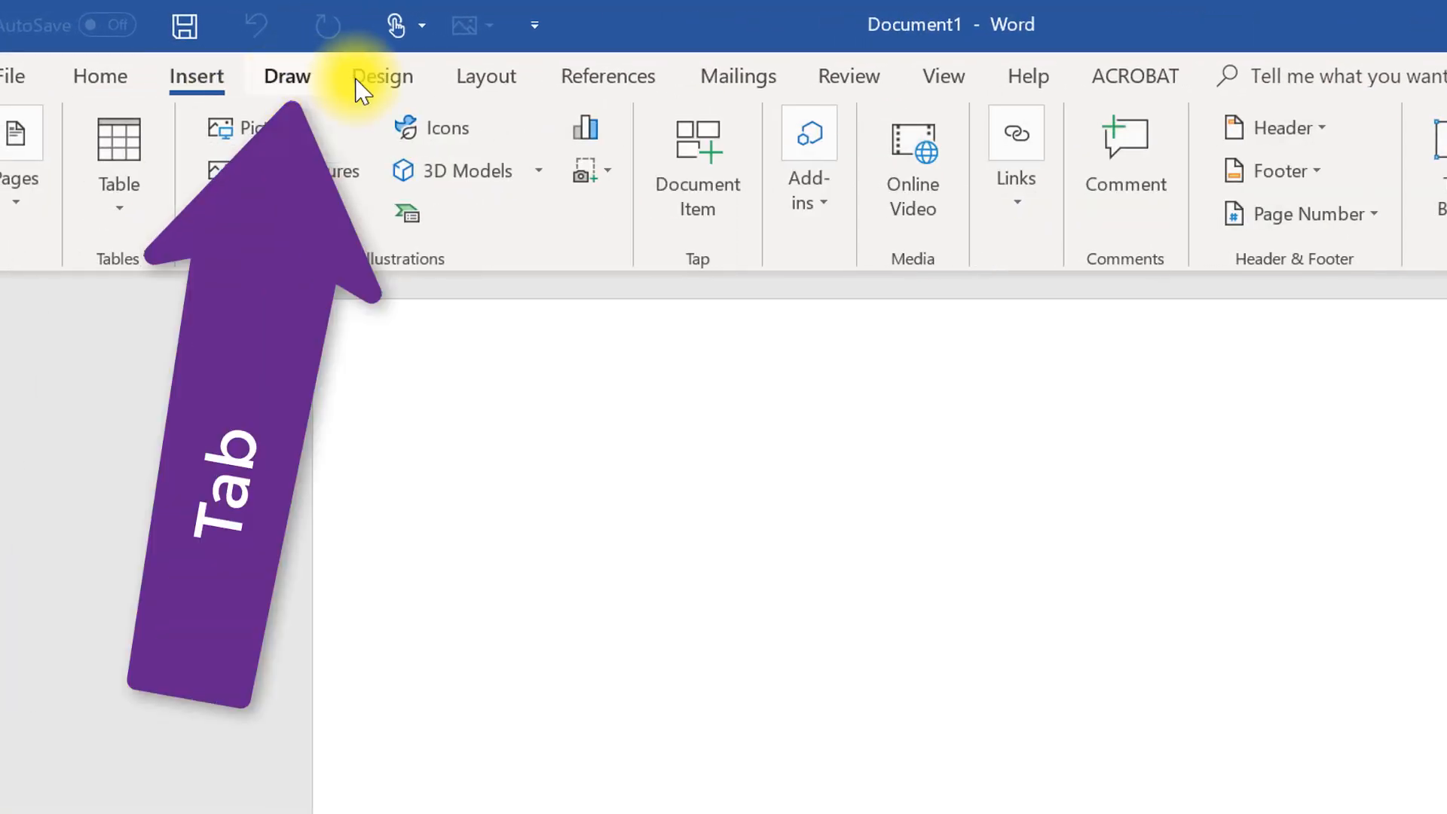
left_click(392, 85)
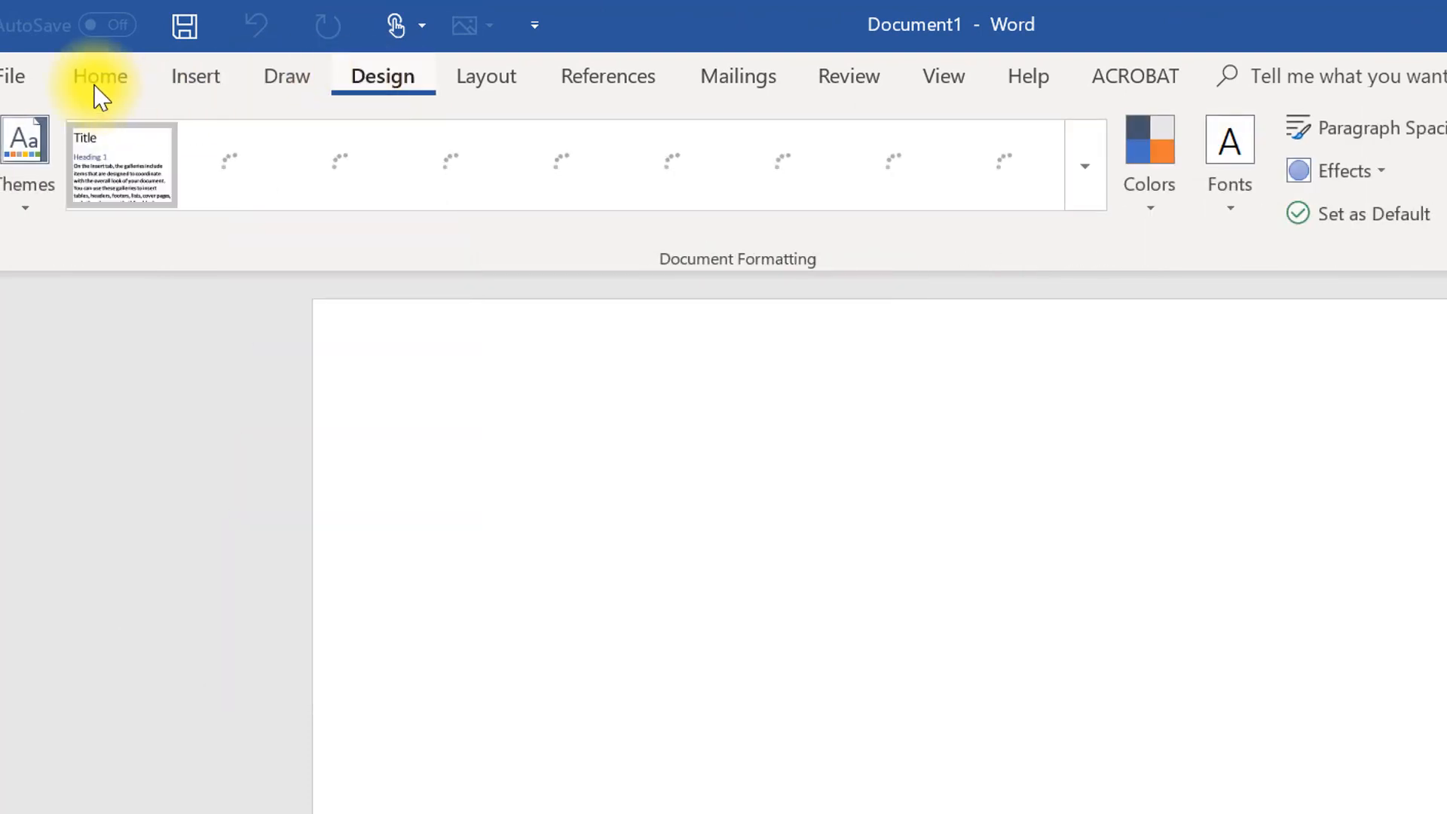
left_click(97, 89)
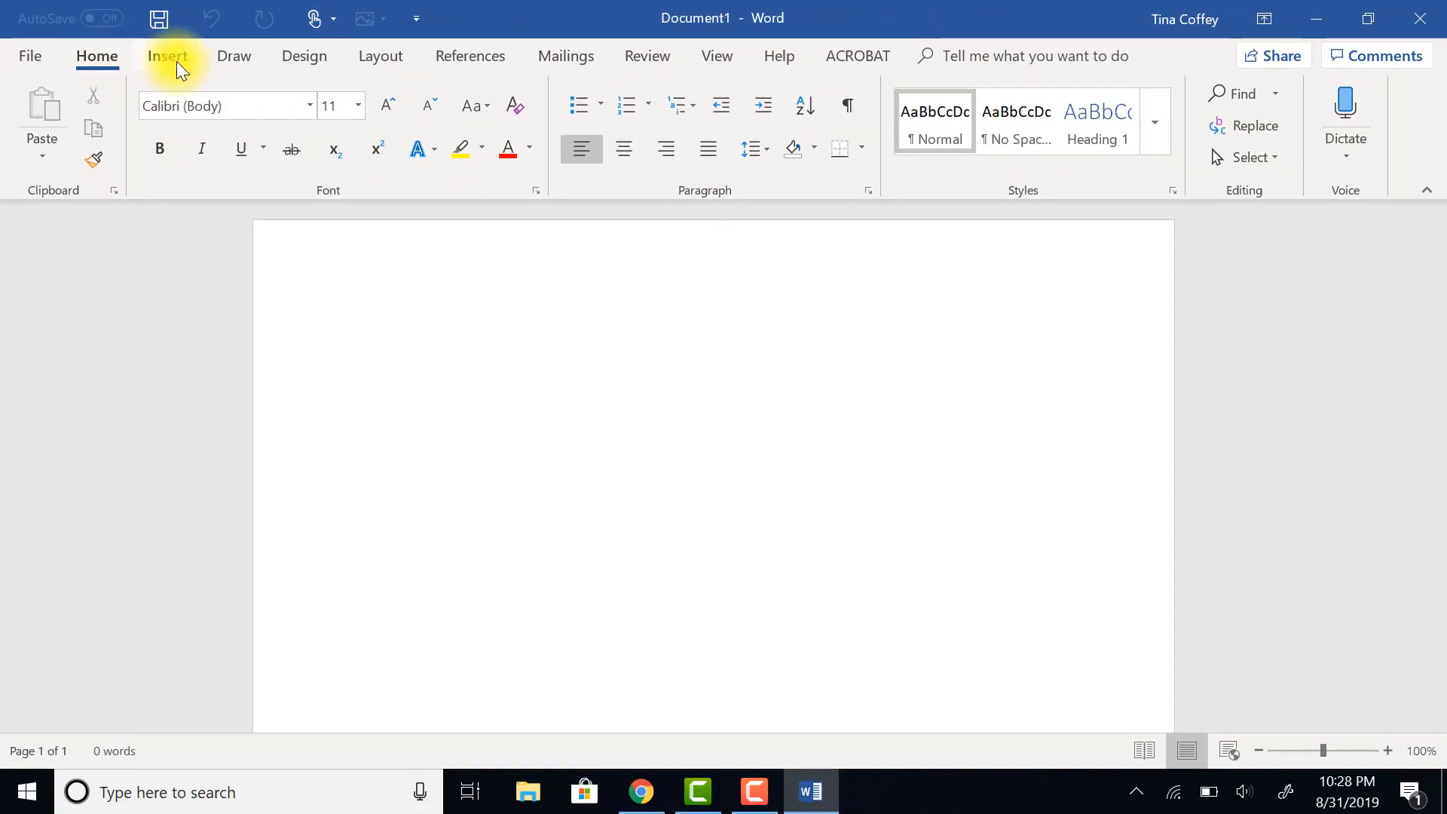
left_click(178, 61)
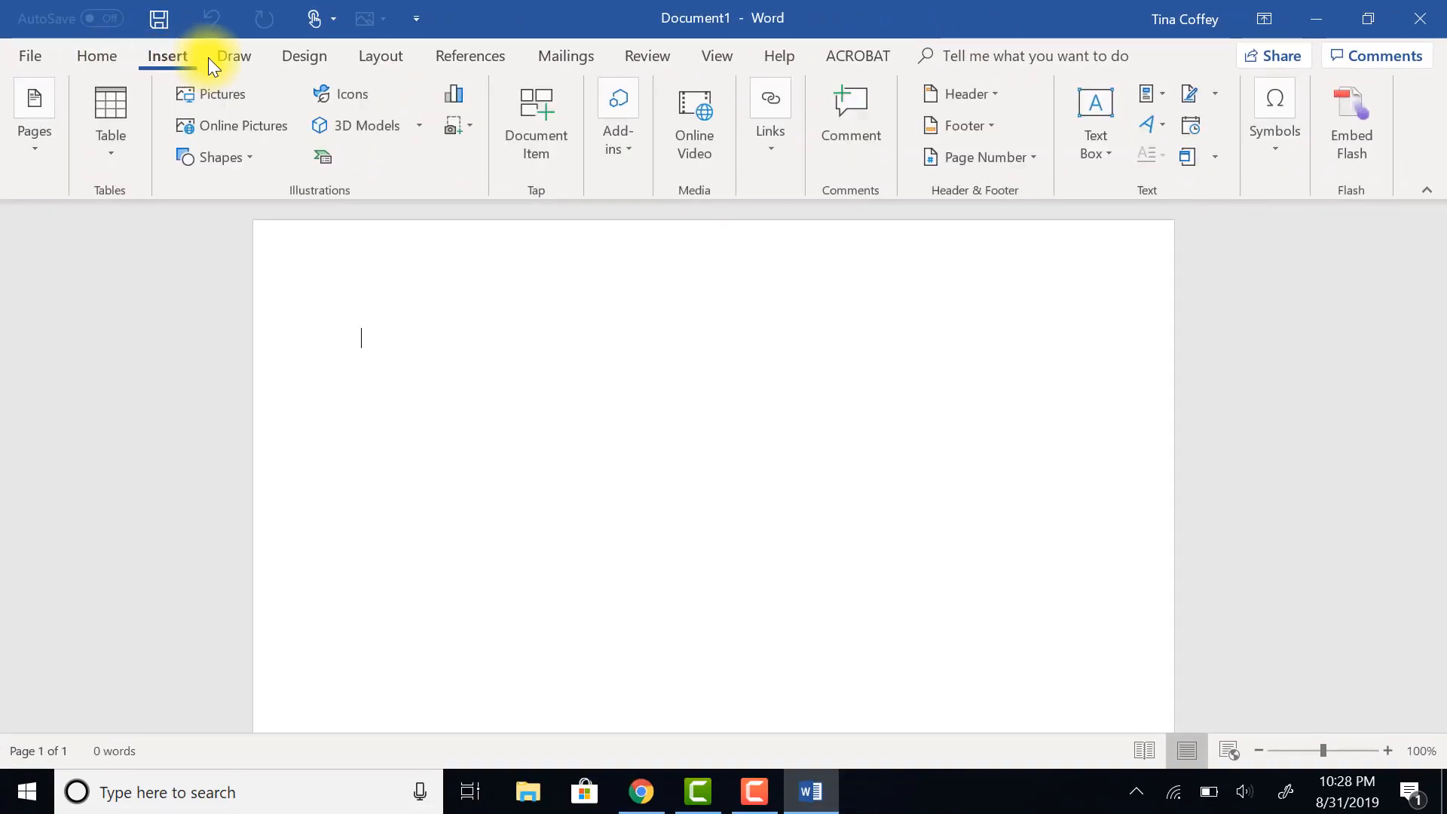
left_click(234, 61)
left_click(119, 62)
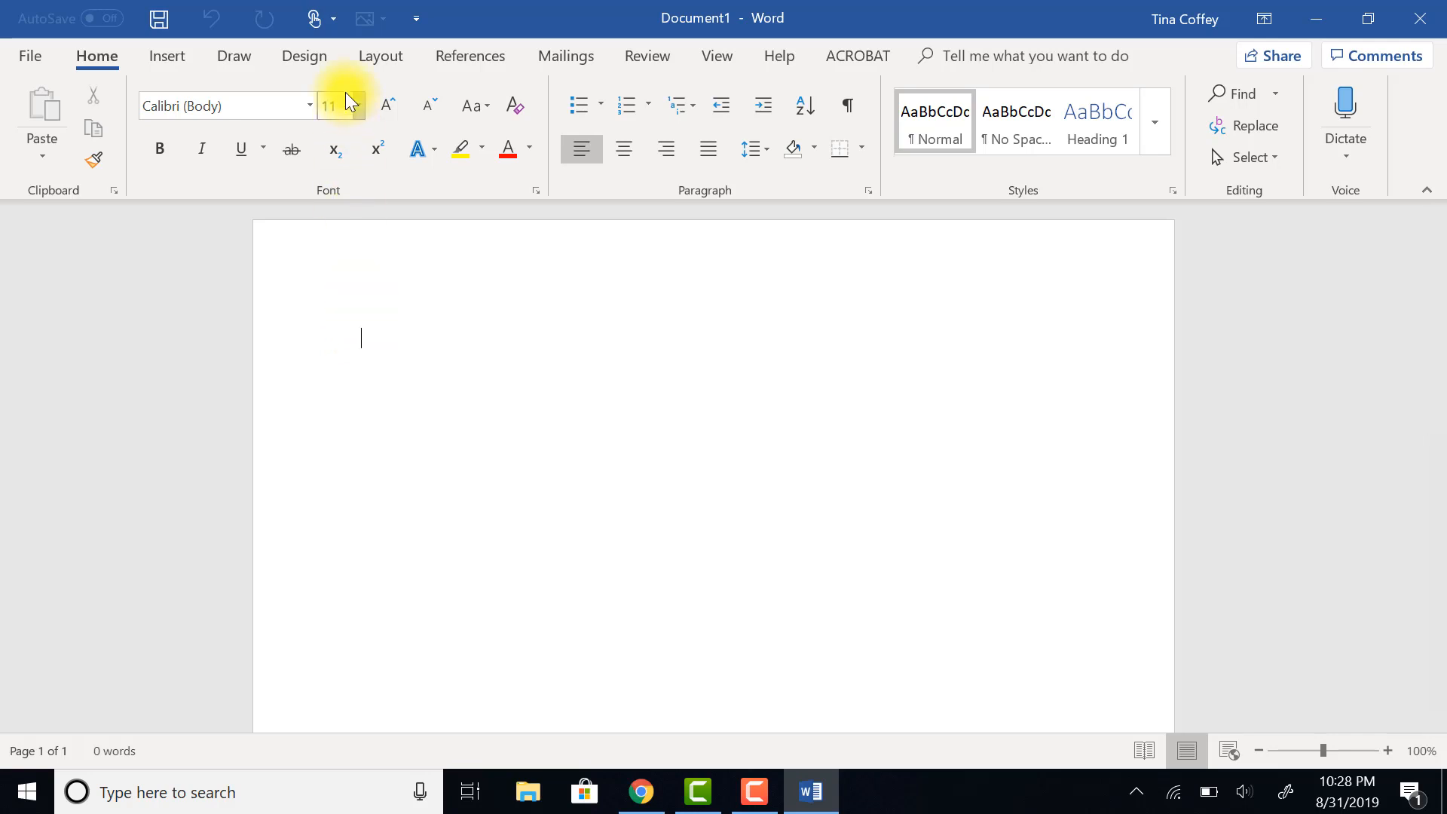
Set the page margins to the Narrow preset, 0.5" on all sides.
left_click(391, 56)
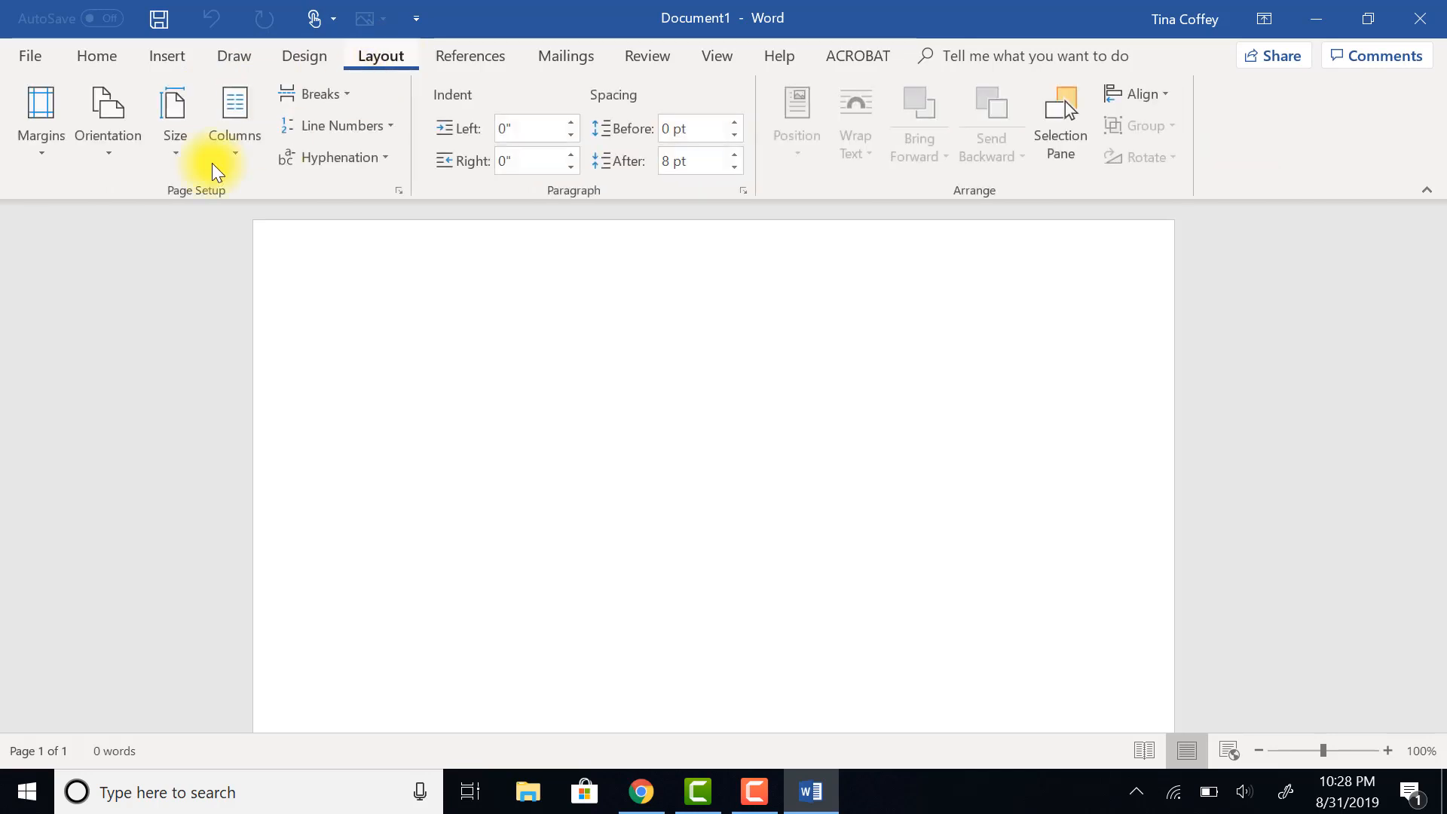
left_click(30, 160)
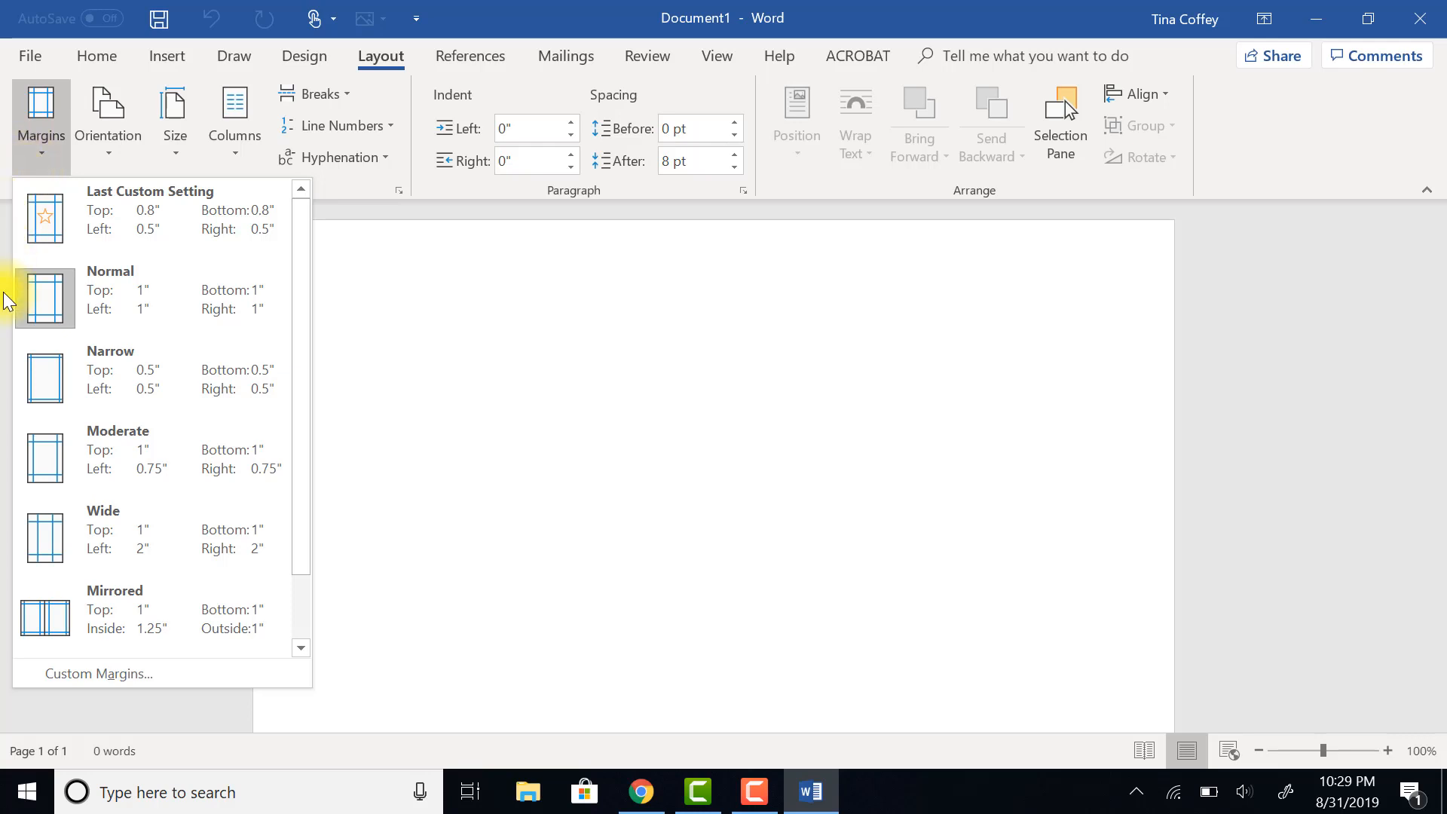
left_click(109, 395)
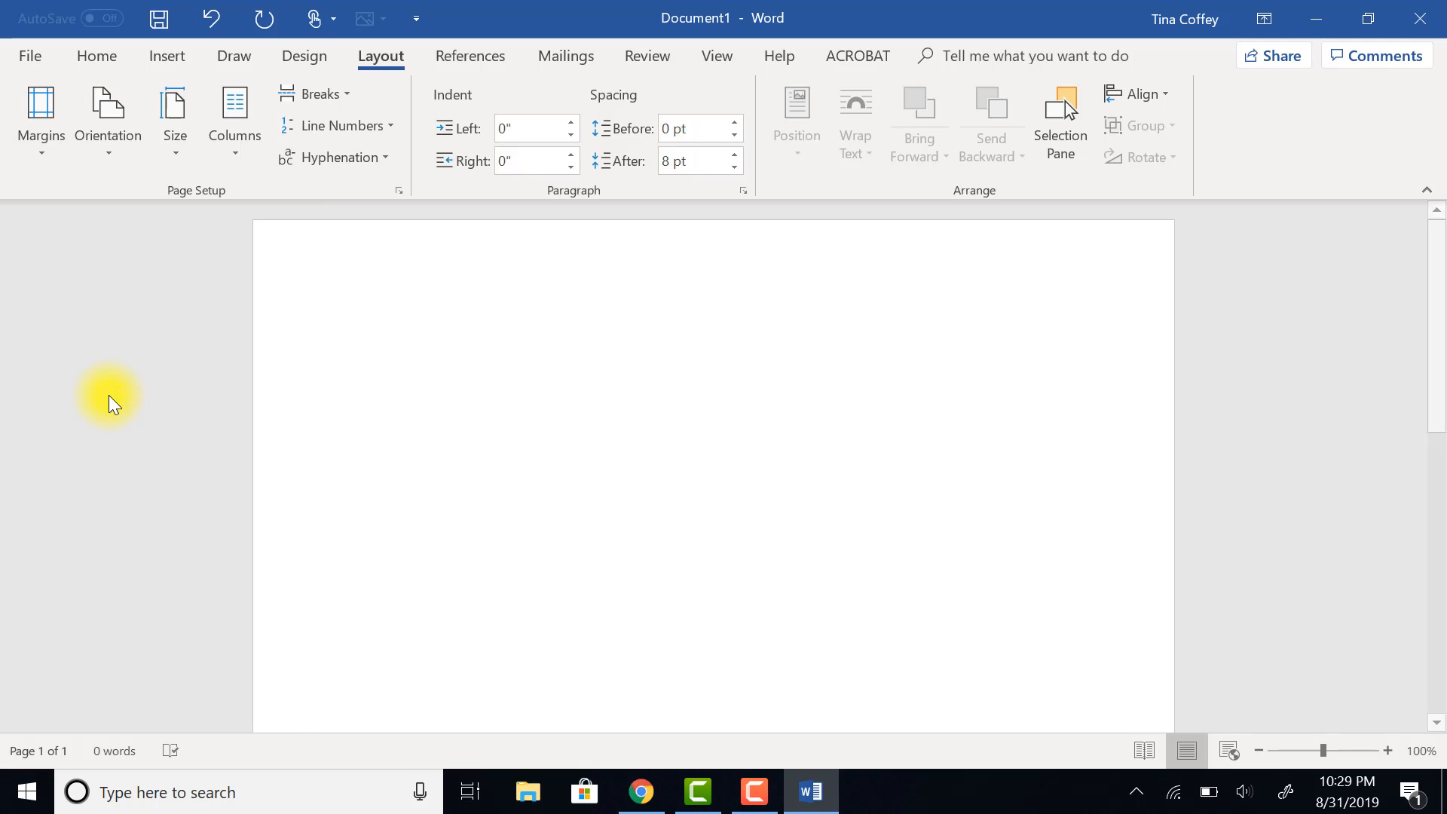
Enter the title "Wash Your Hands!" on the first line and start a new paragraph below it.
type("Wash ")
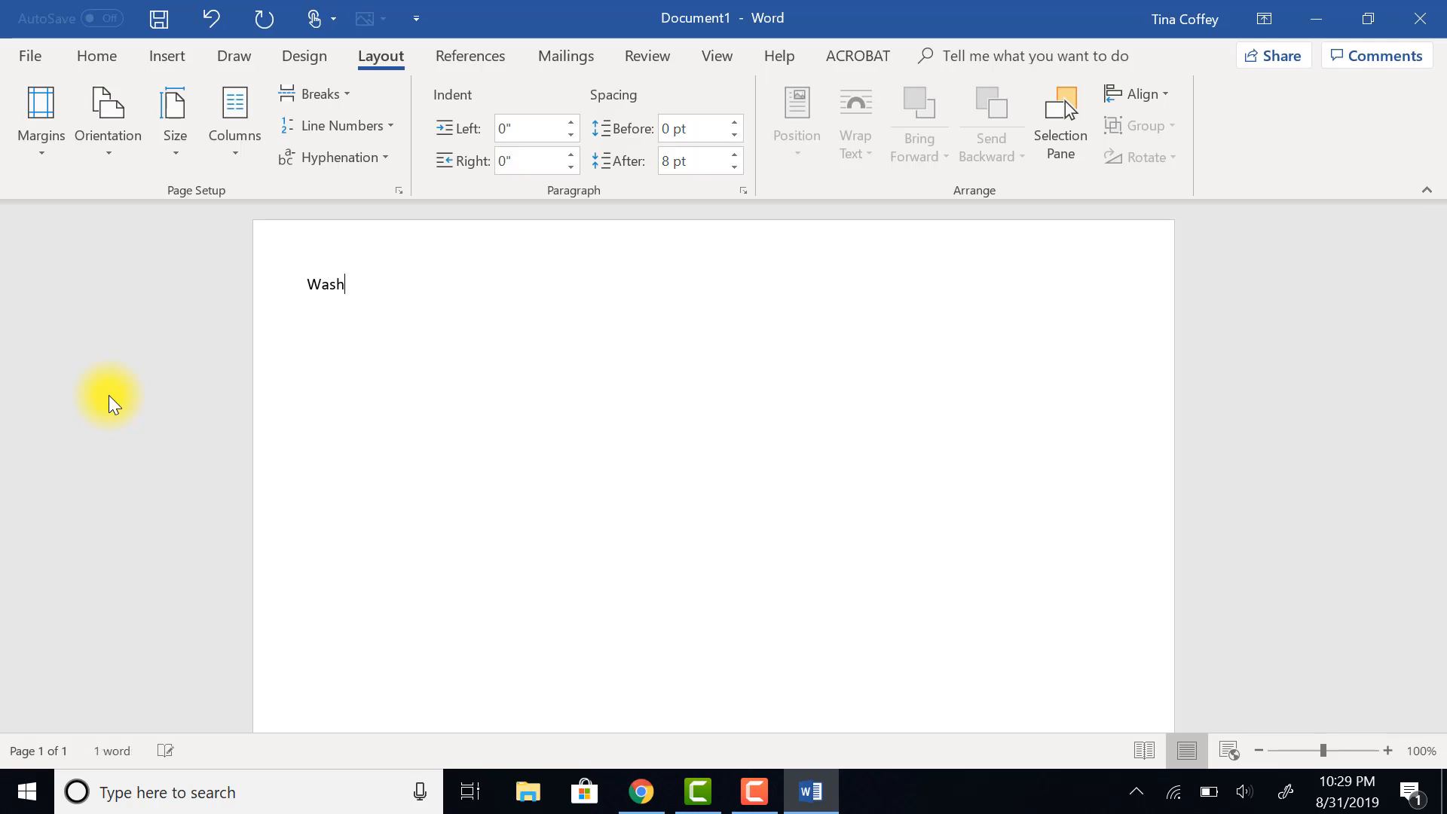
type("Your Hands!")
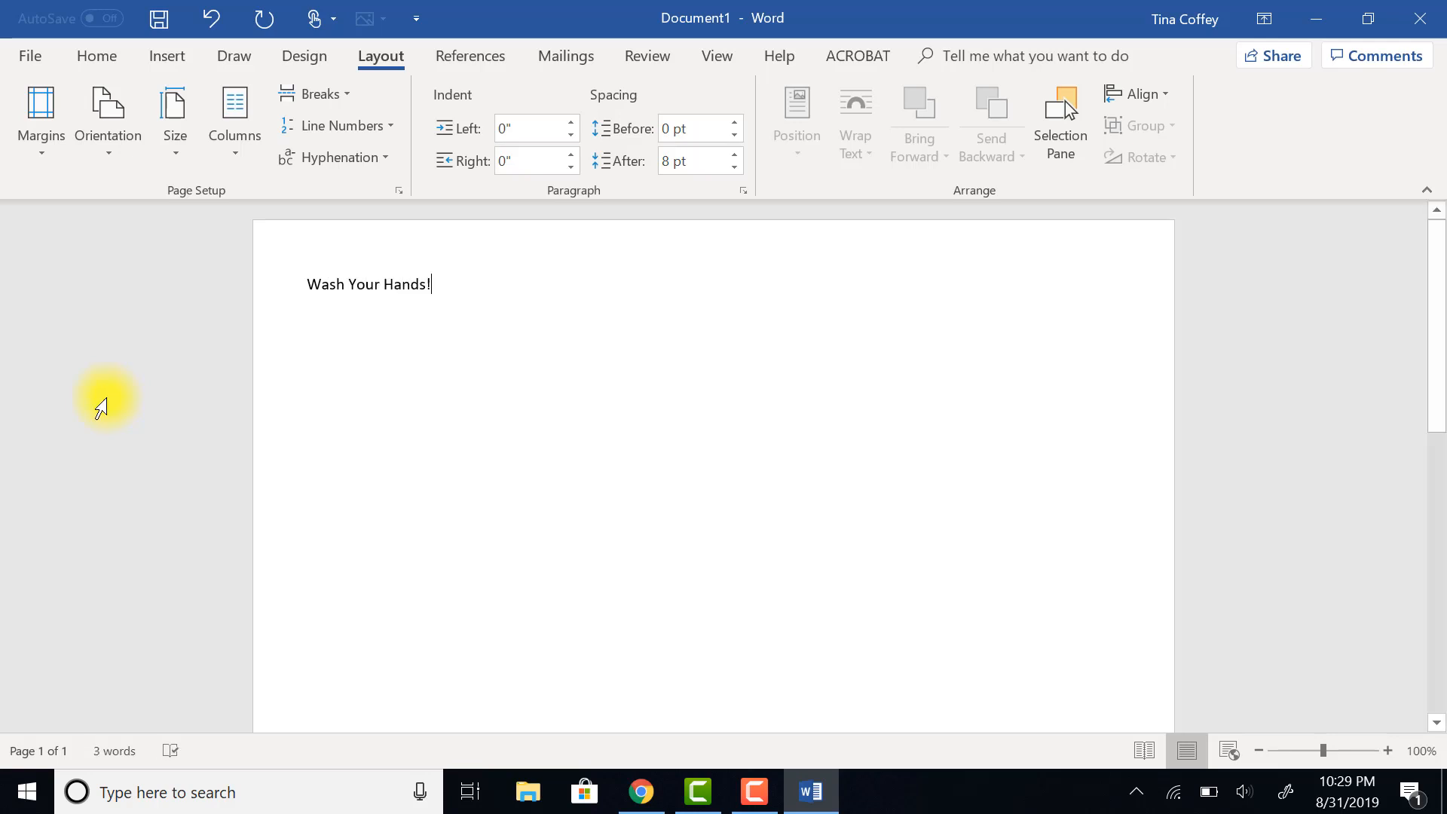
key("Return")
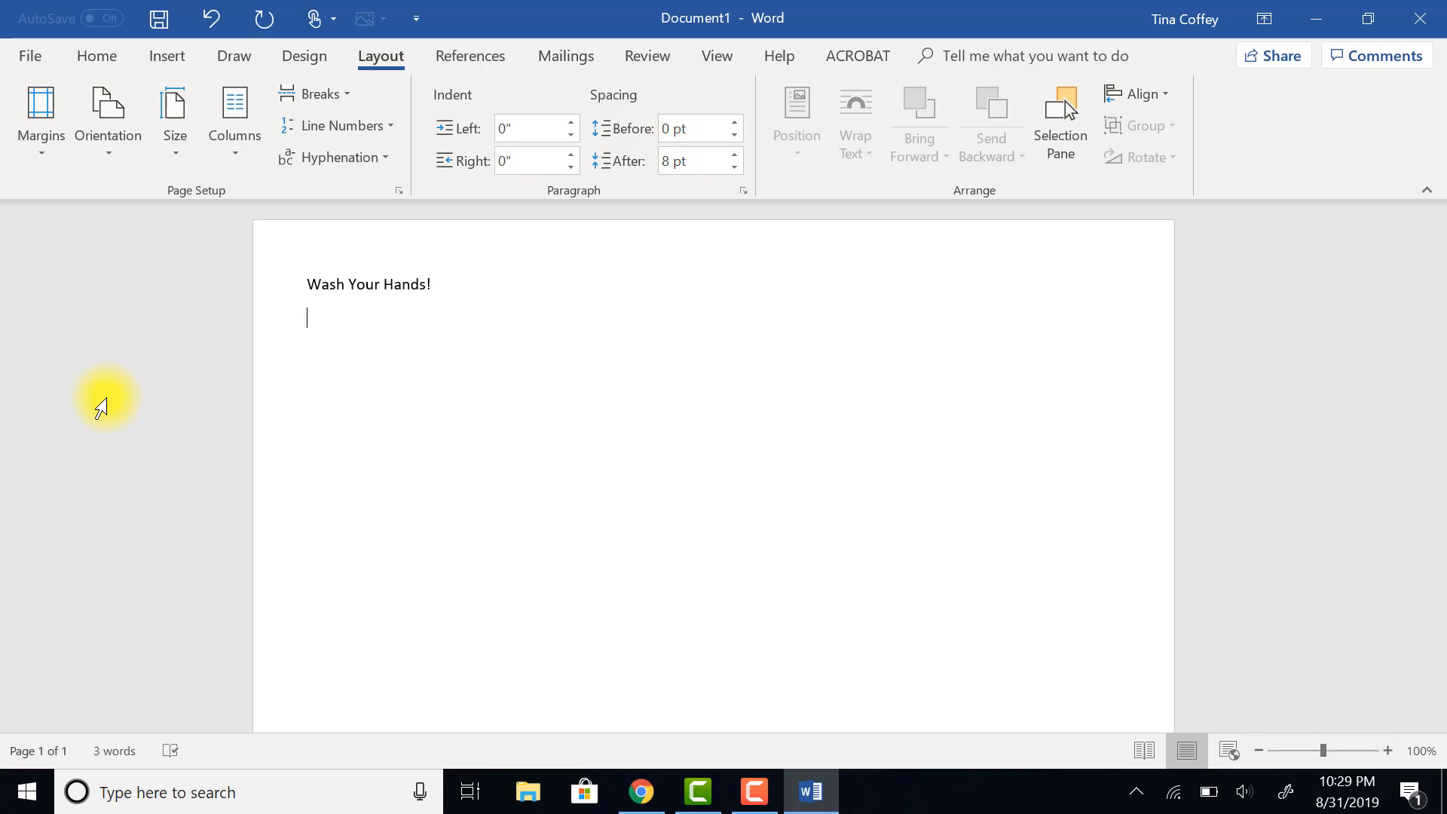
Turn on the display of paragraph marks and other hidden formatting symbols in the document.
left_click(1388, 751)
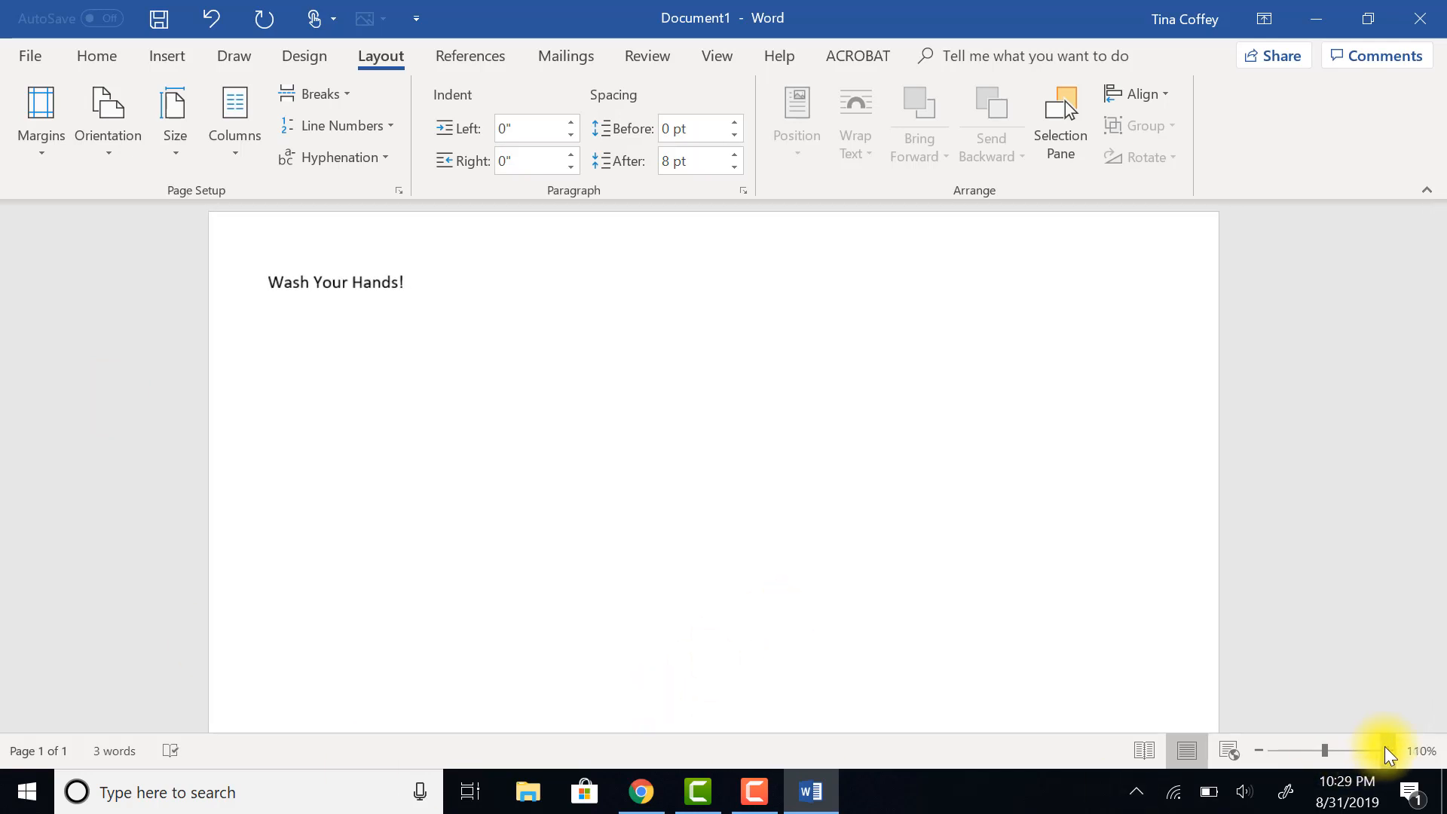
left_click(1255, 752)
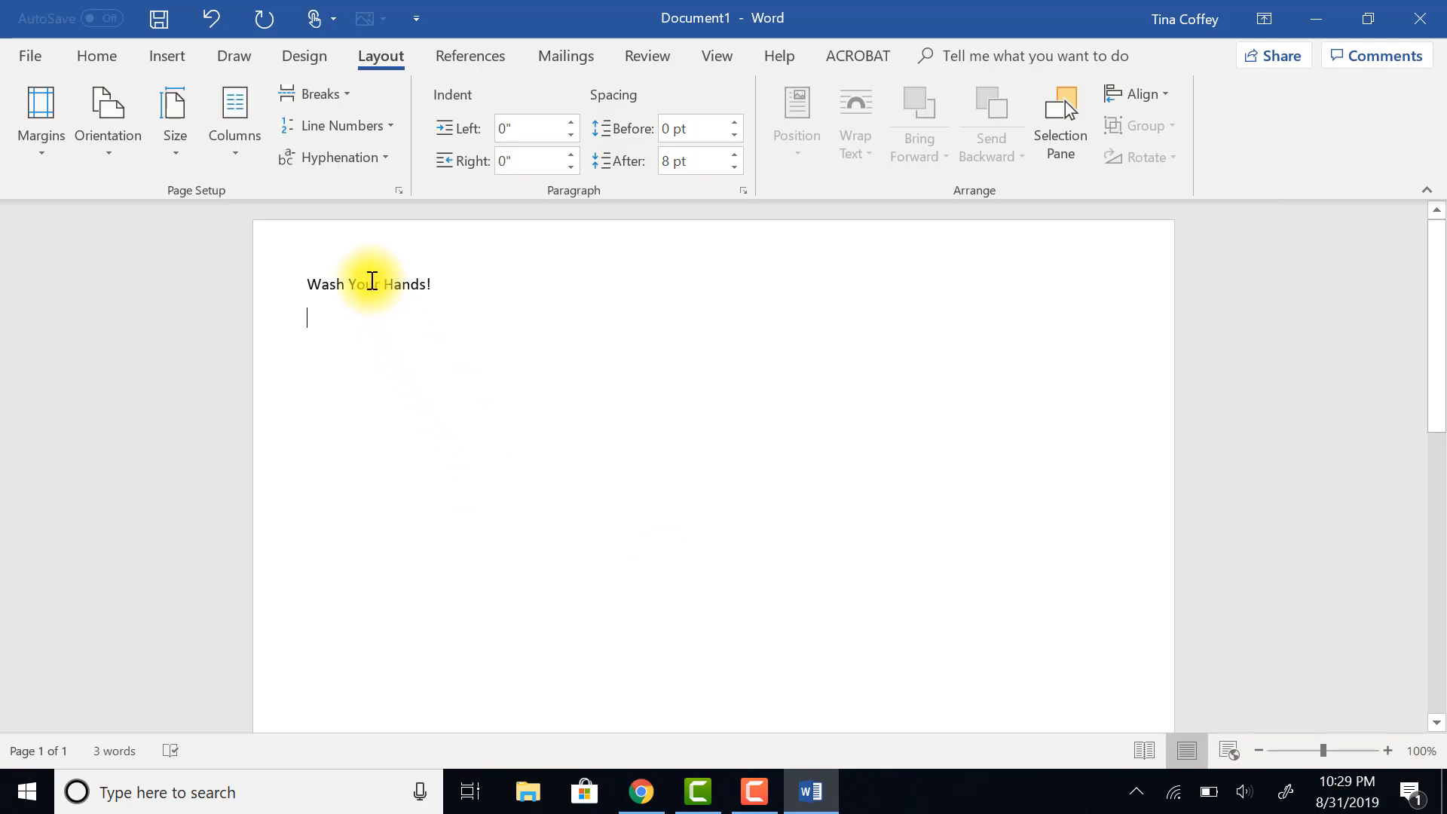
left_click(98, 57)
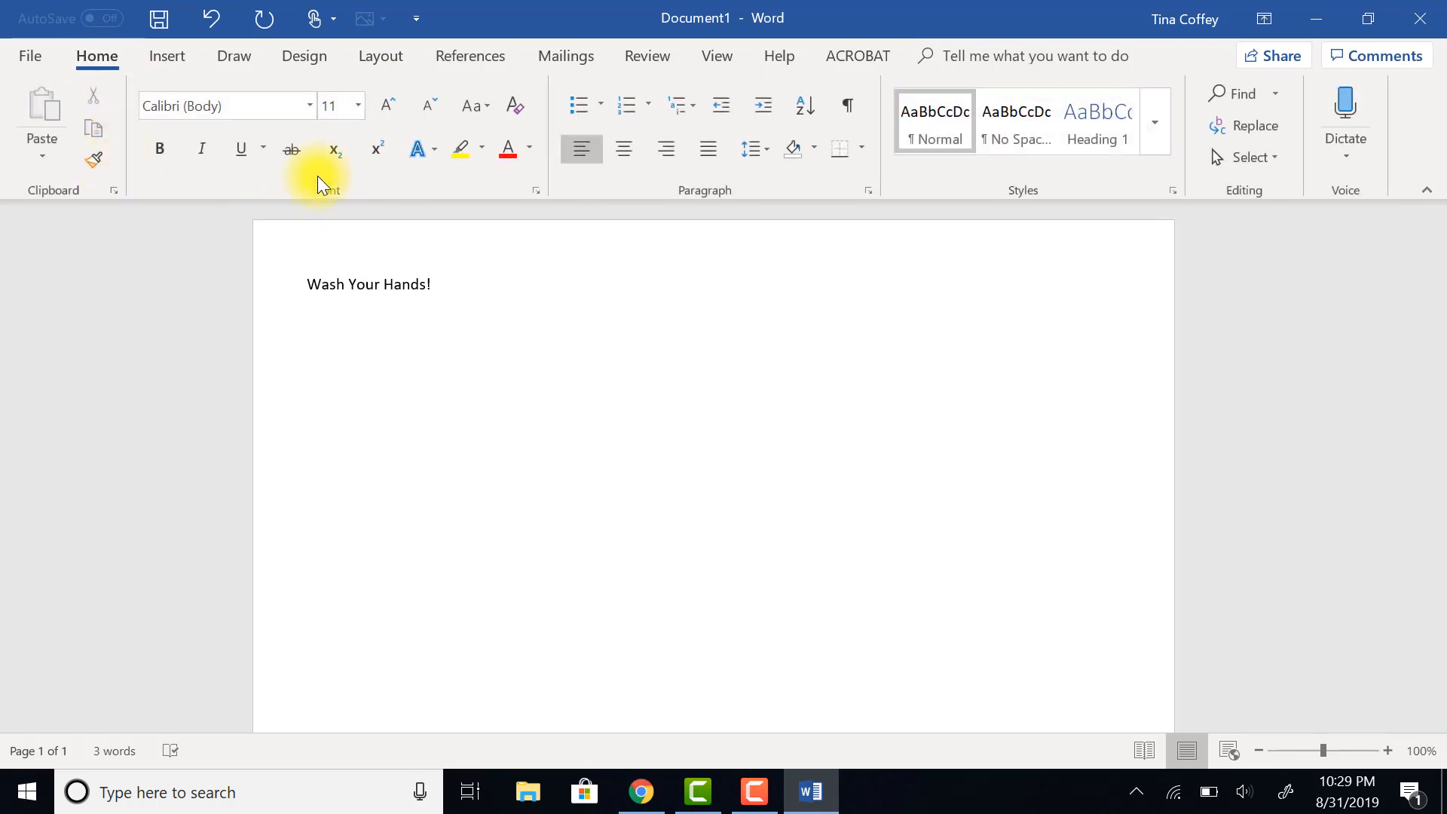
left_click(849, 107)
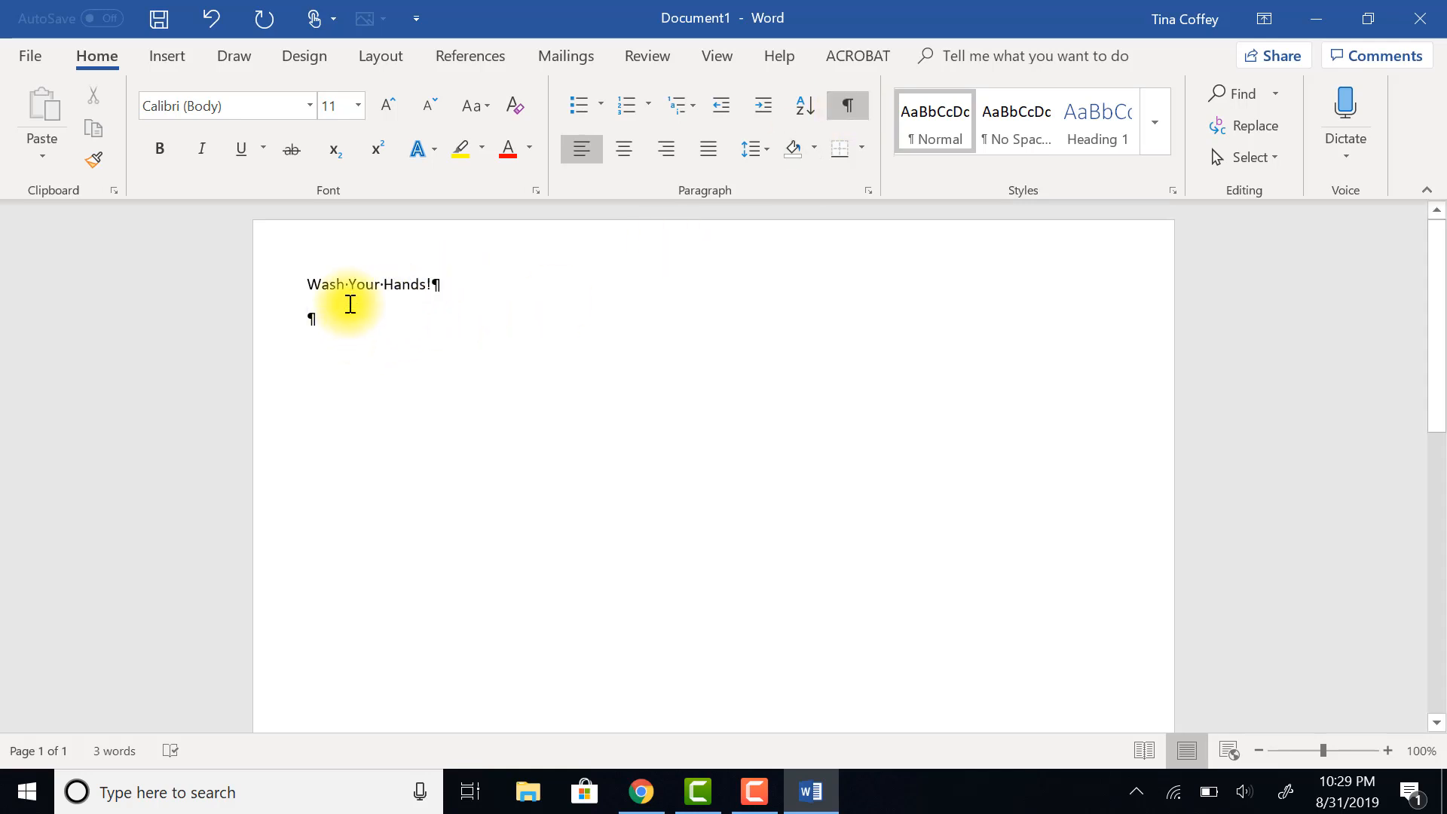
left_click(846, 113)
left_click(857, 102)
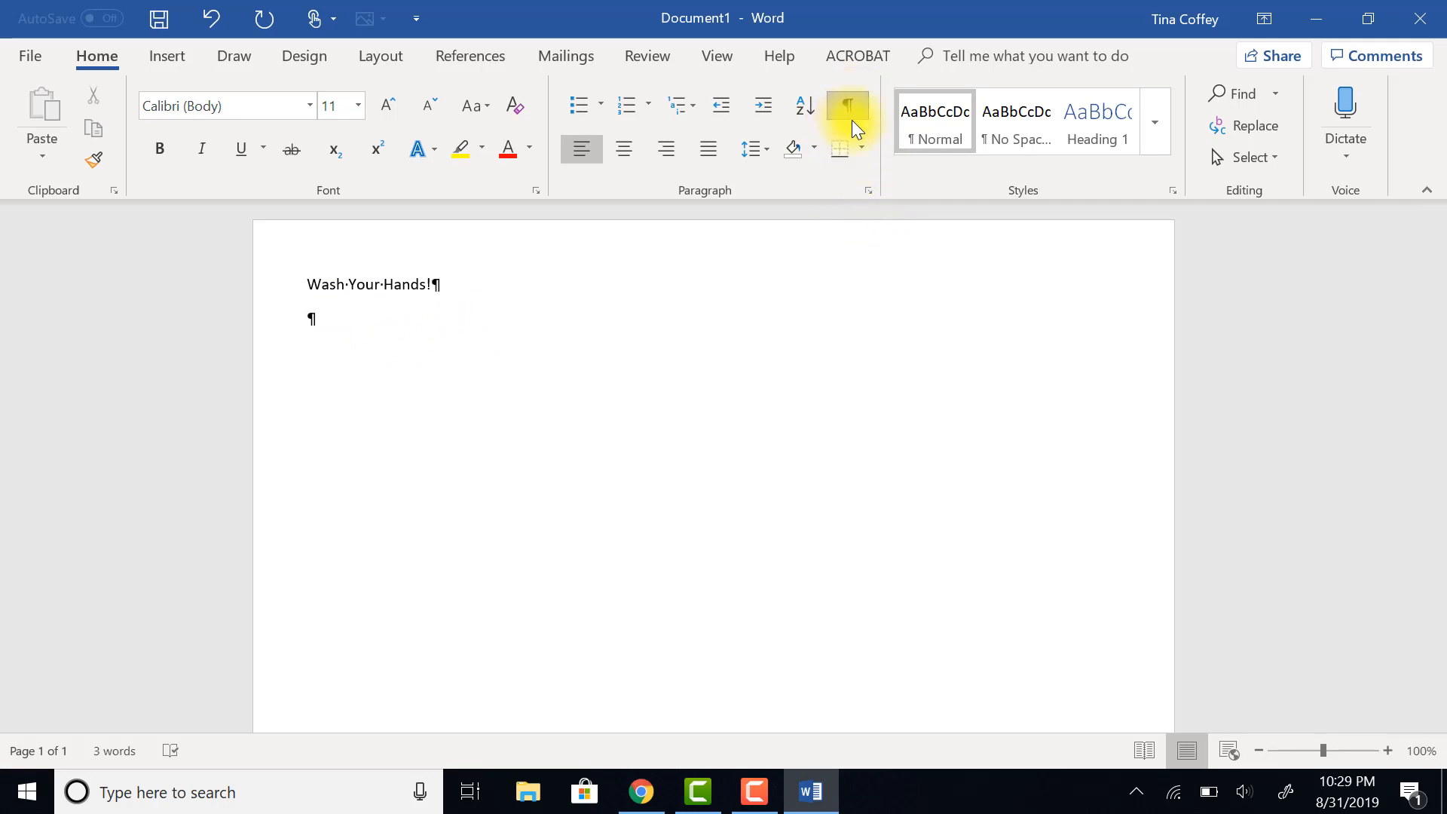
left_click(849, 110)
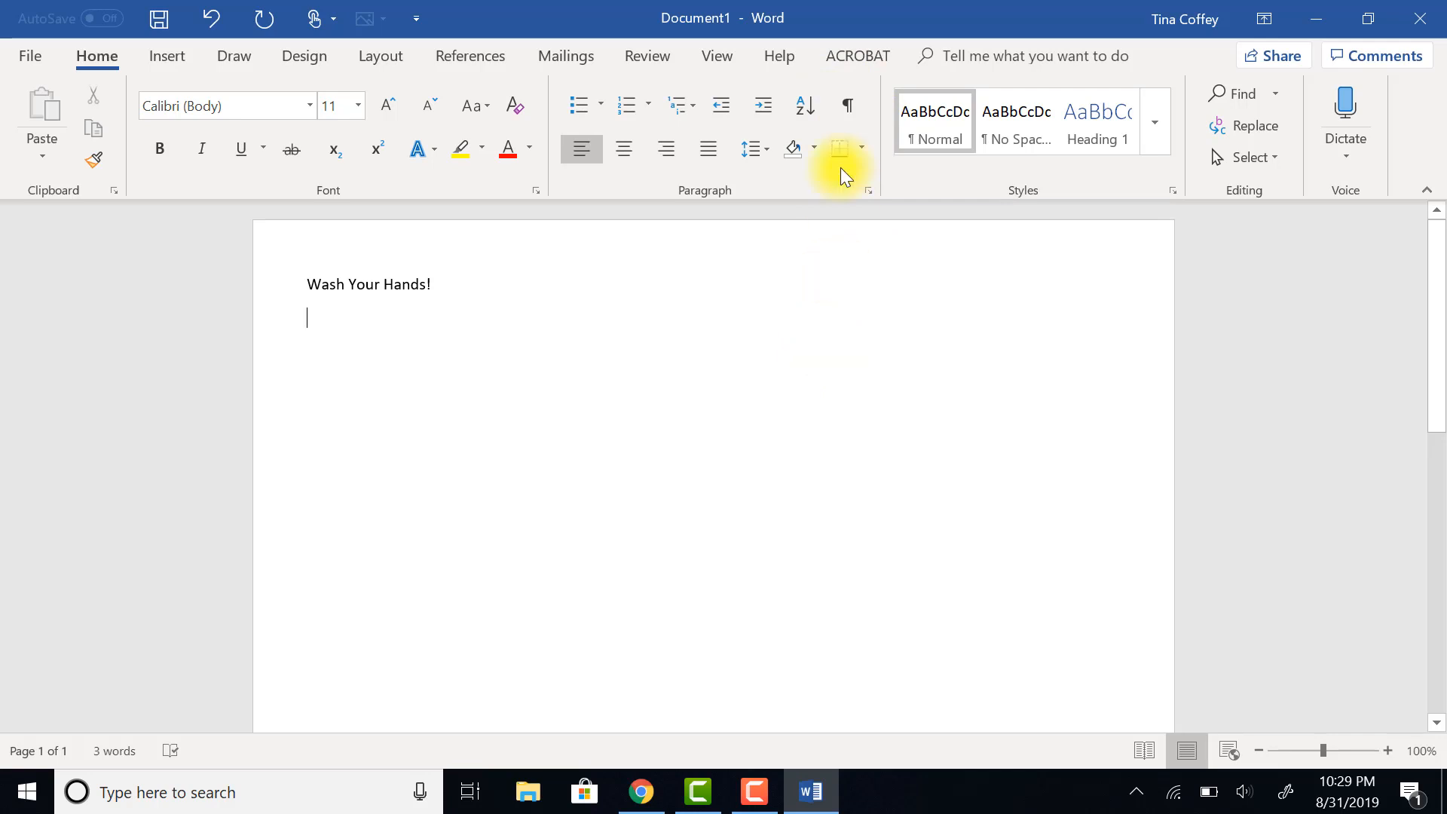
left_click(851, 106)
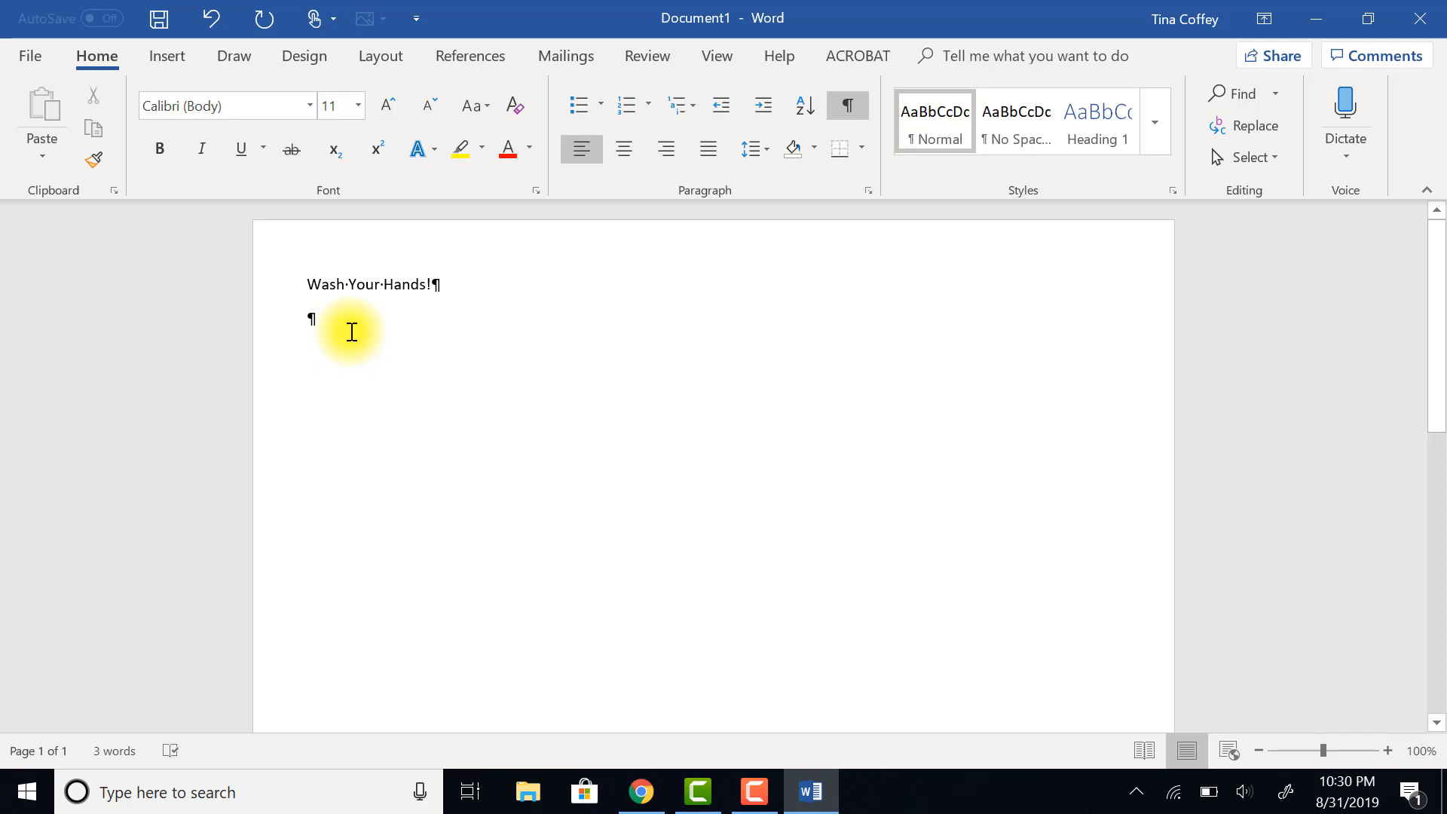
Below a blank line, enter "Washing your hands with soap and water can decrease outbreaks of foodboarne illness because".
key("Return")
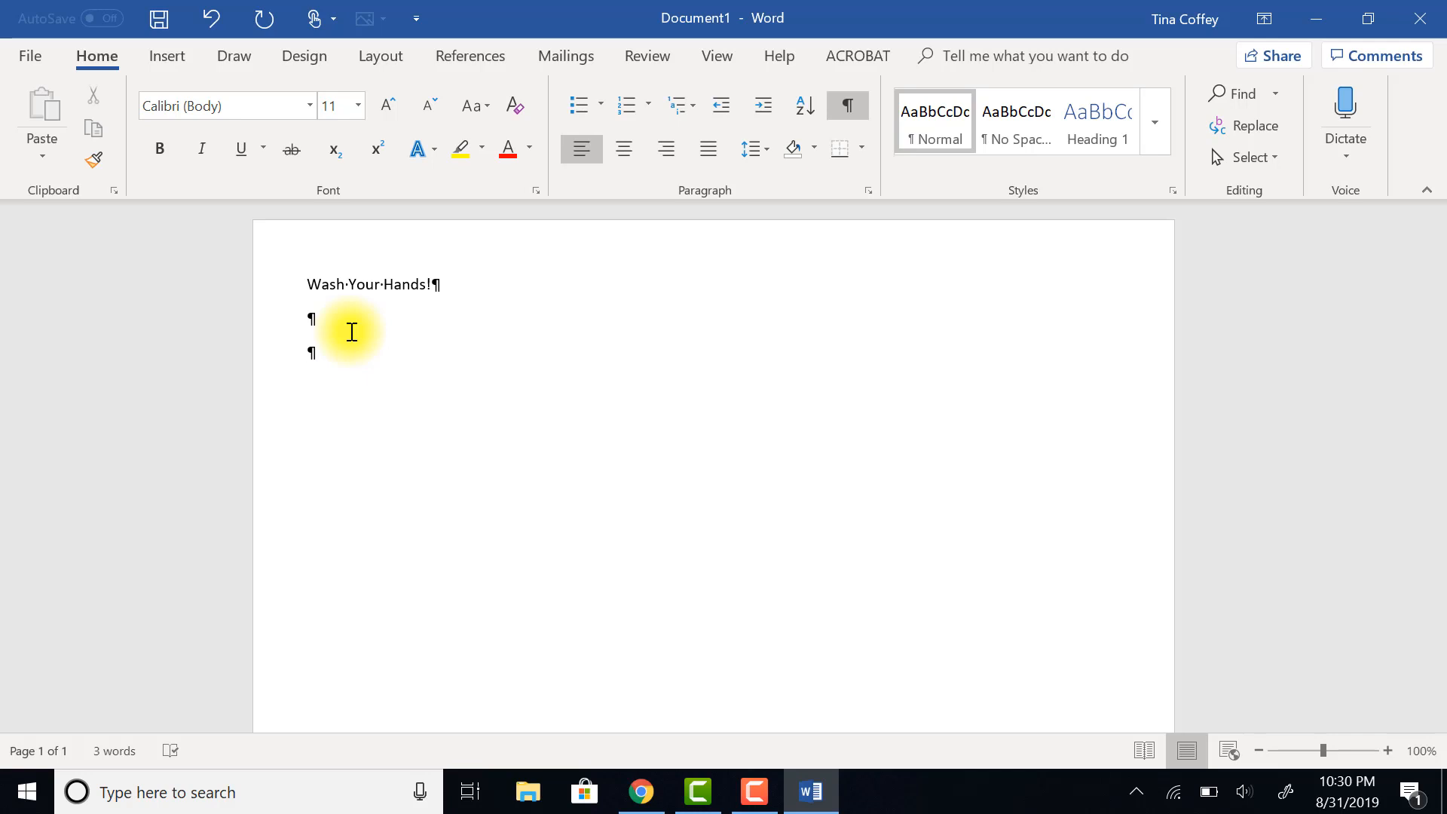
type("Washing your hands with s")
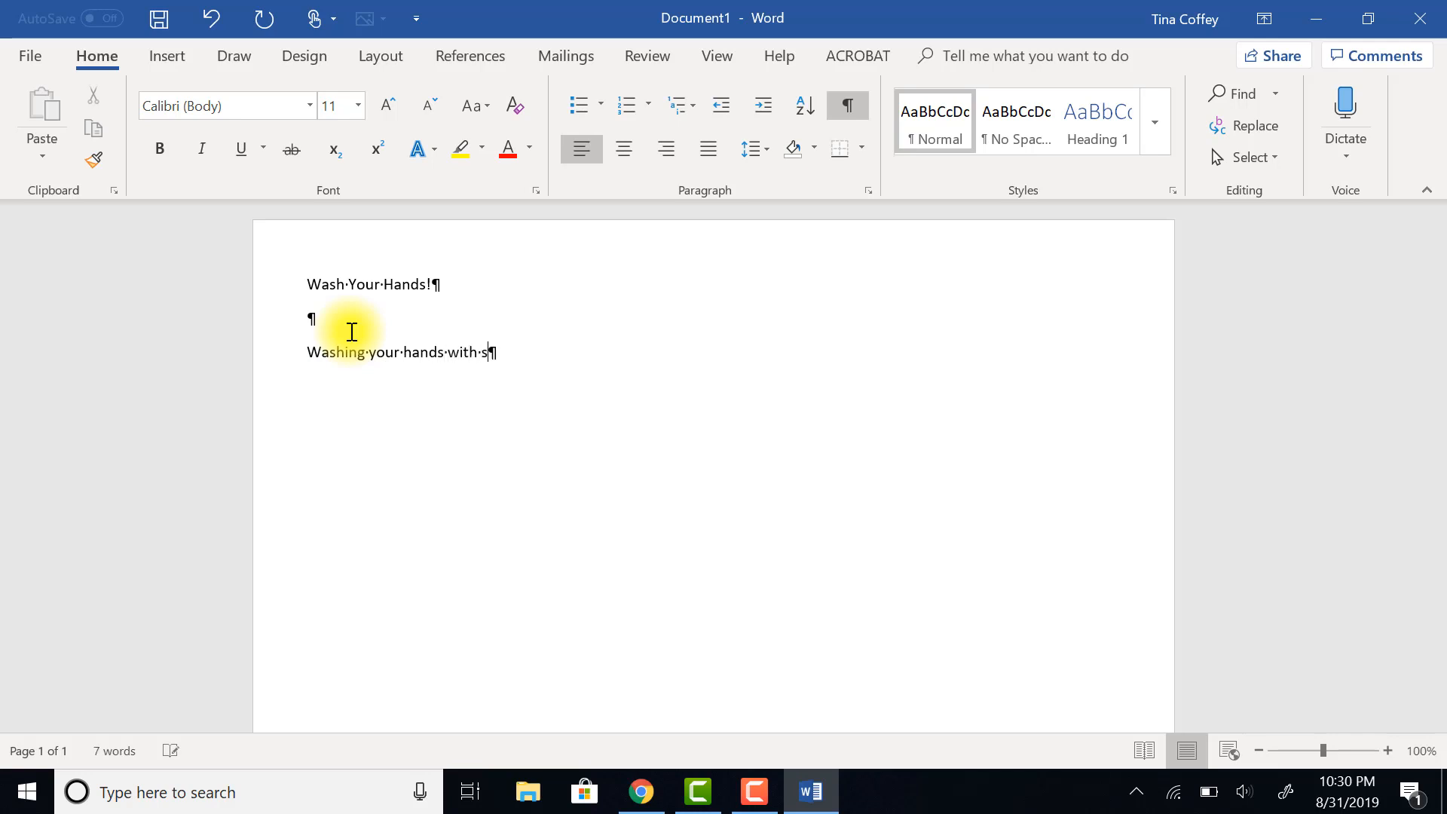
type("oap and water can")
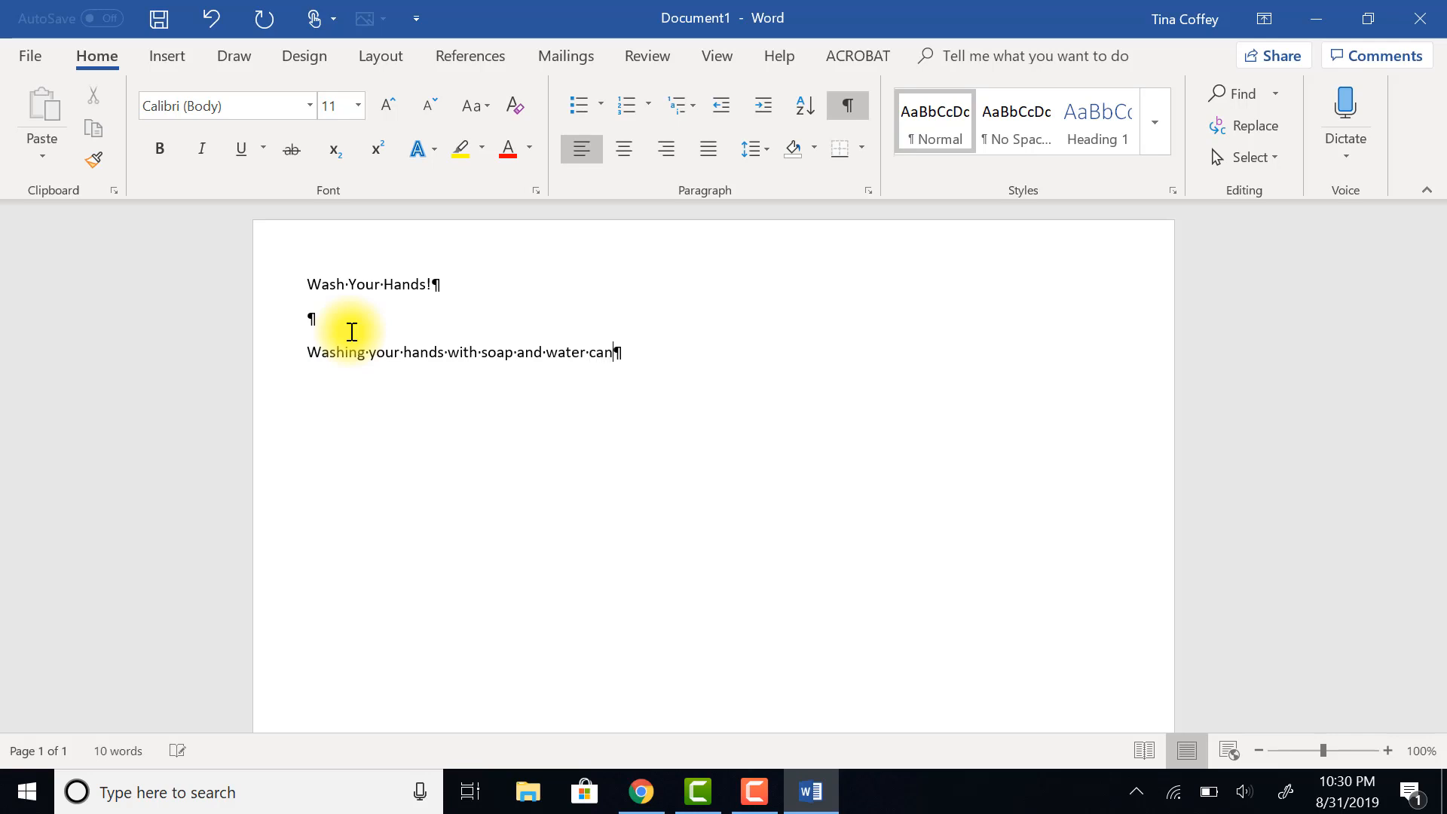
type(" decrease outbreaks of food")
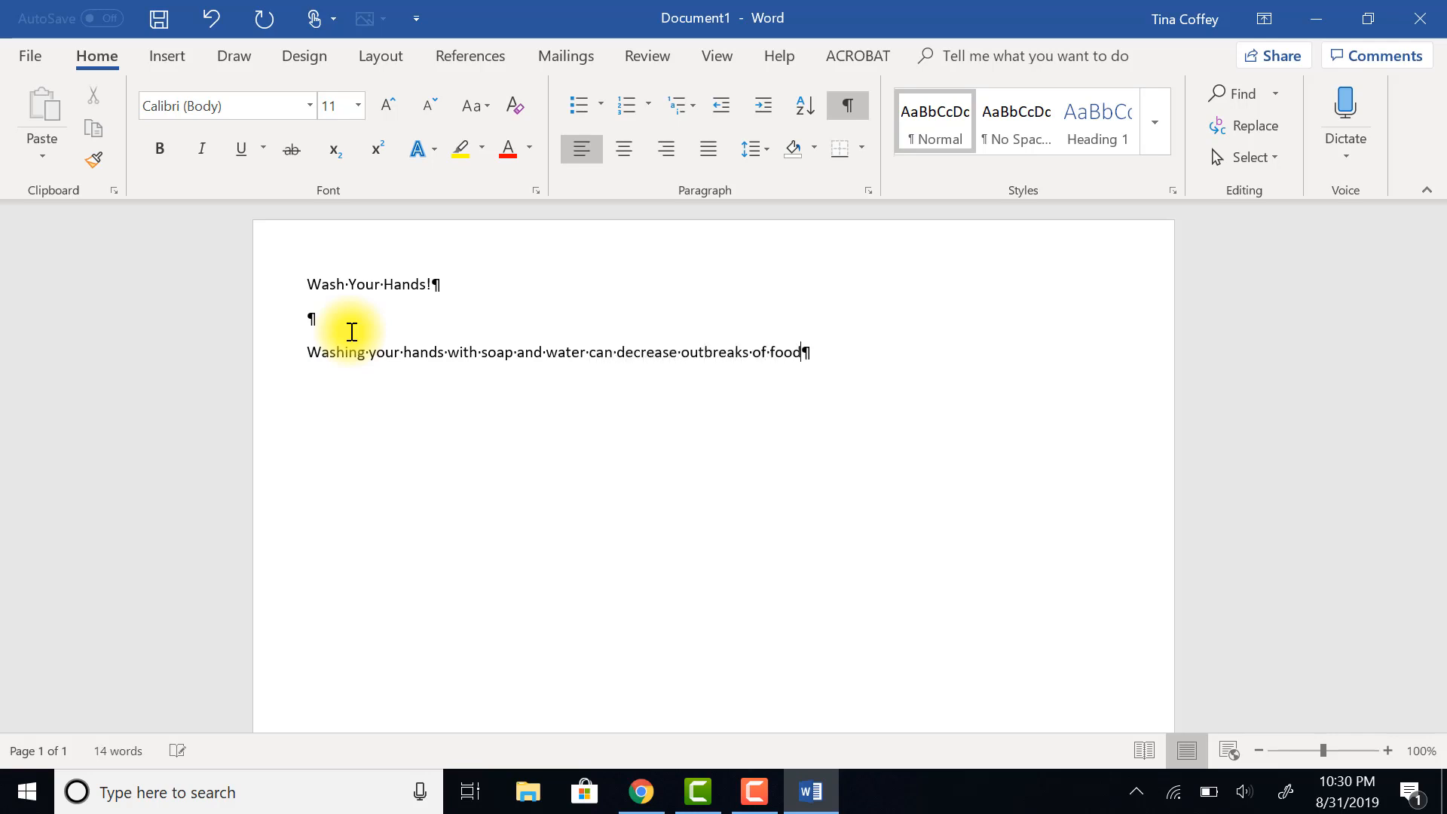
type("boarne illness because")
Correct the misspelled word "foodboarne" in the body sentence to "foodborne".
left_click(832, 354)
key("BackSpace")
key("BackSpace")
key("BackSpace")
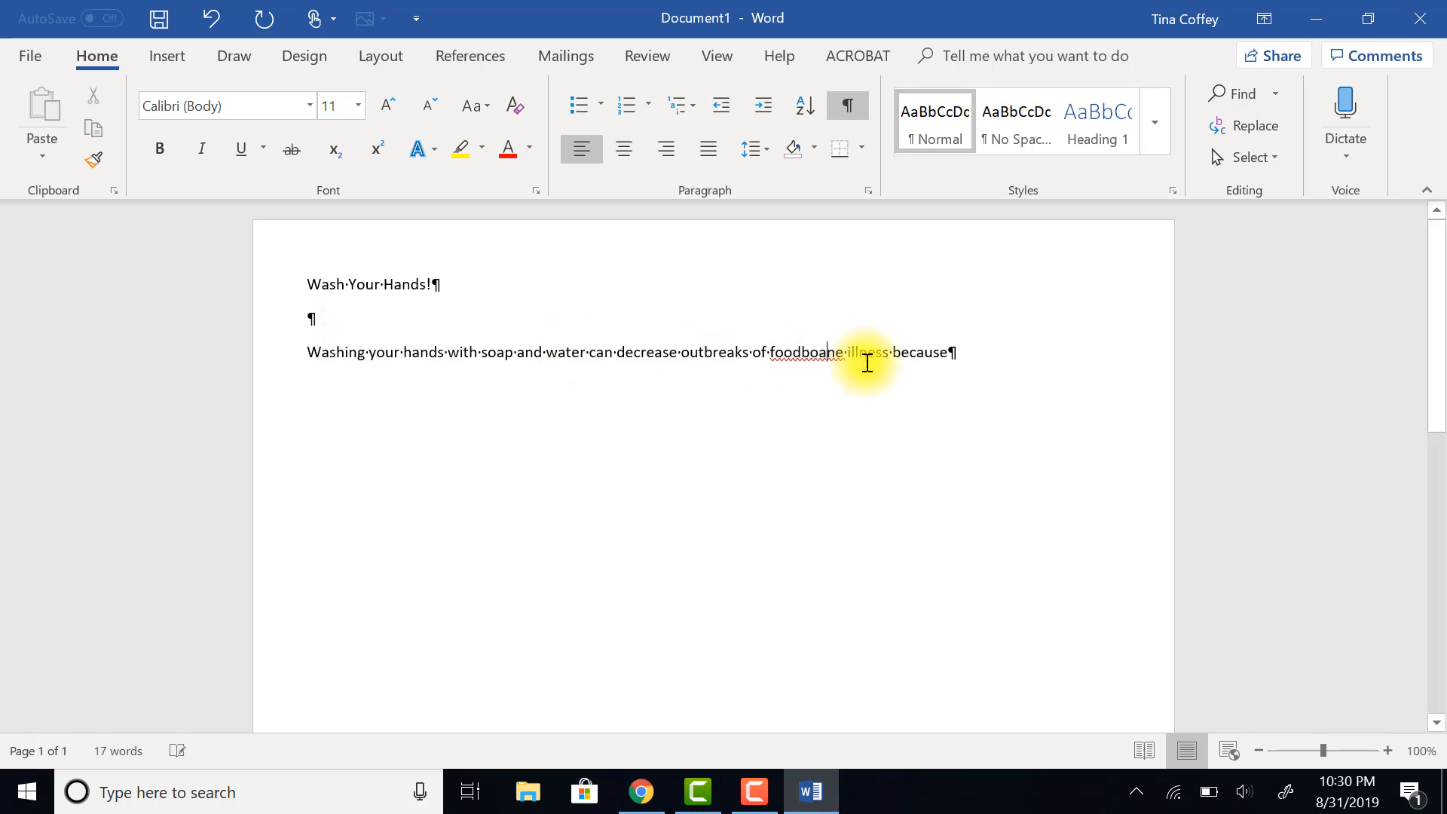
type("or")
Complete the body sentence after "because" with "it can prevent spreading germs from your hands to food.".
left_click(1001, 354)
type("it can preven")
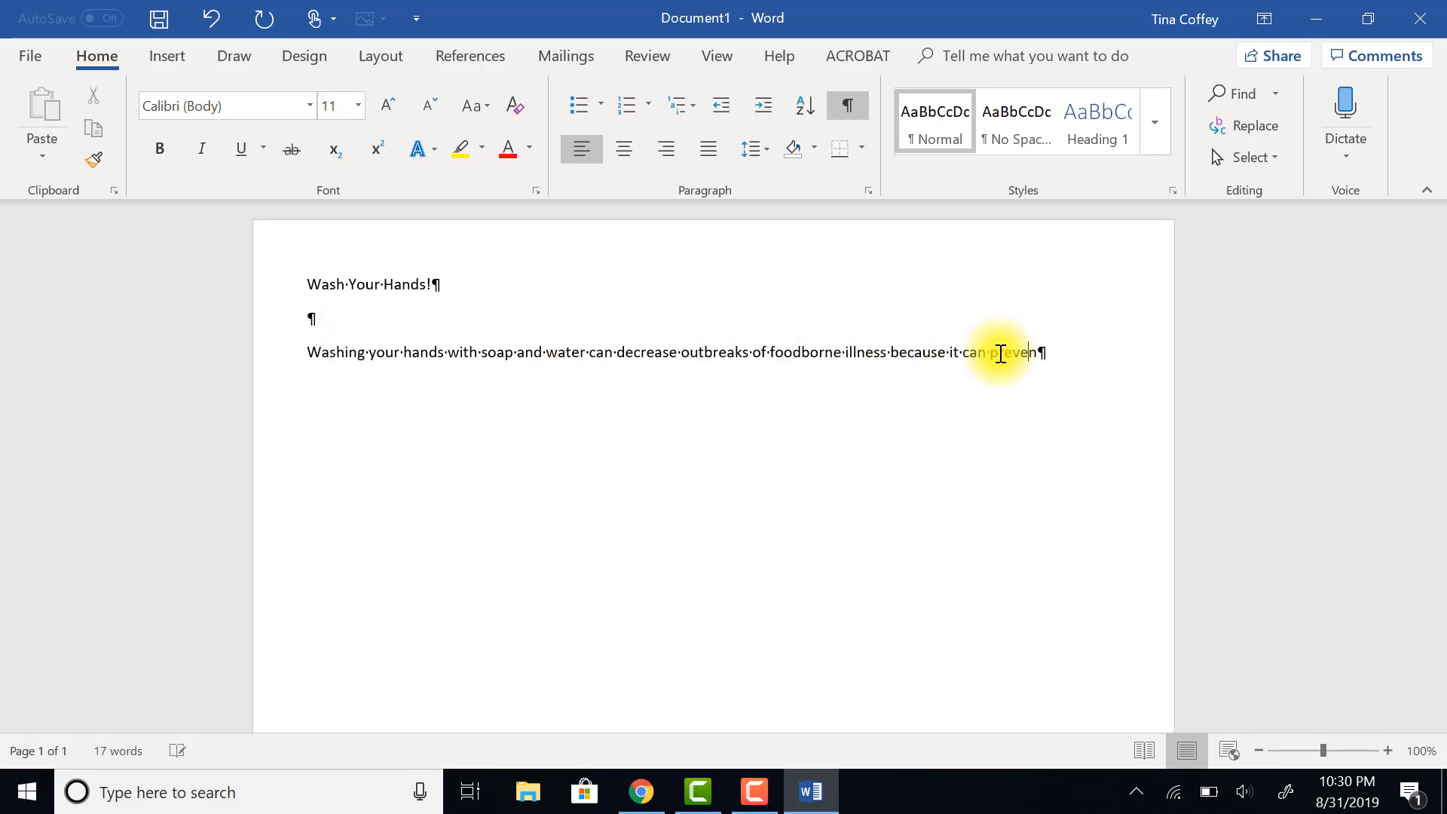
type("t spreading germs from your hands to food.")
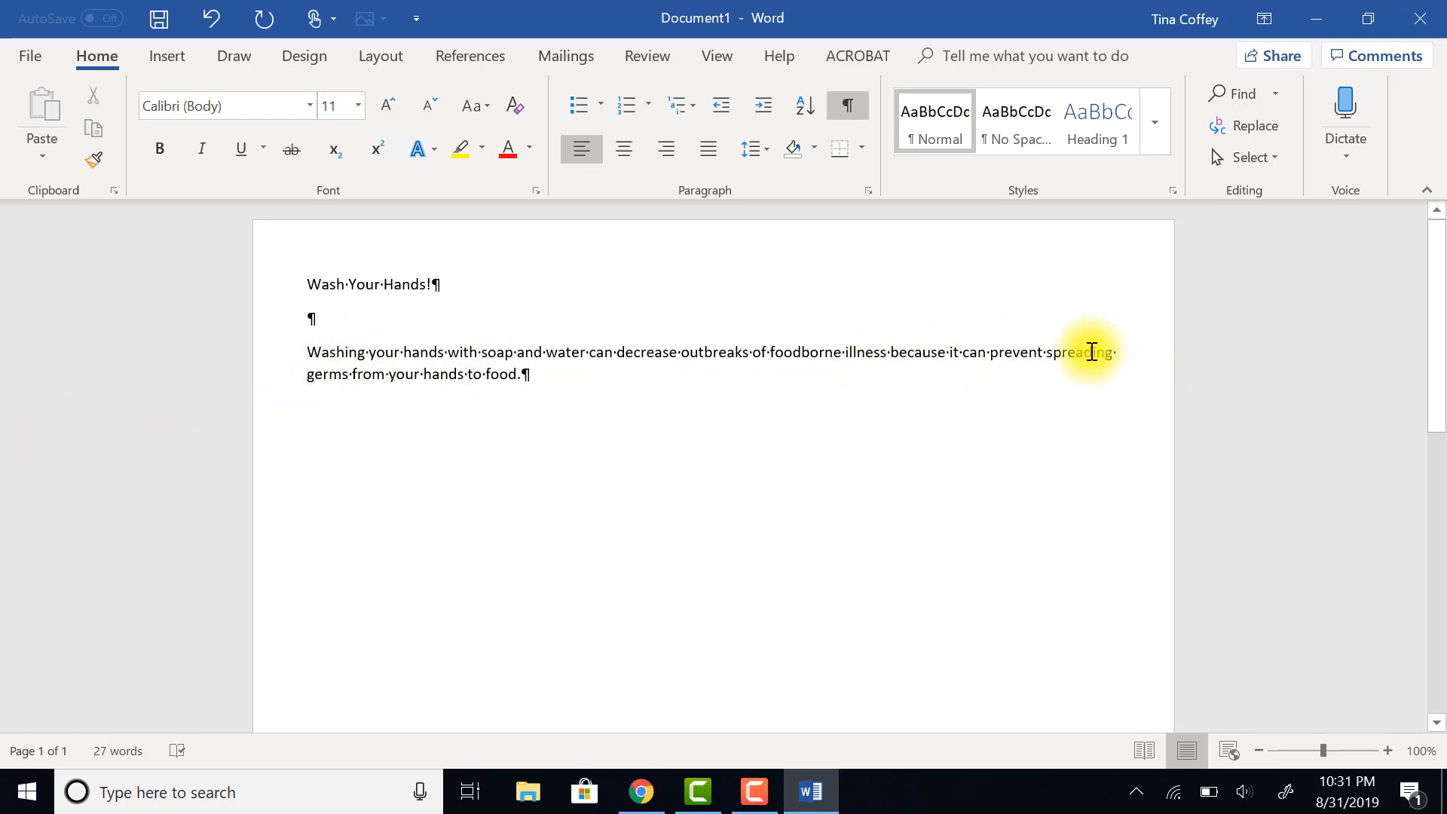
Insert a paragraph break after "spreading" in the body sentence, and remove it again so the text wraps automatically.
left_click(1141, 354)
key("Return")
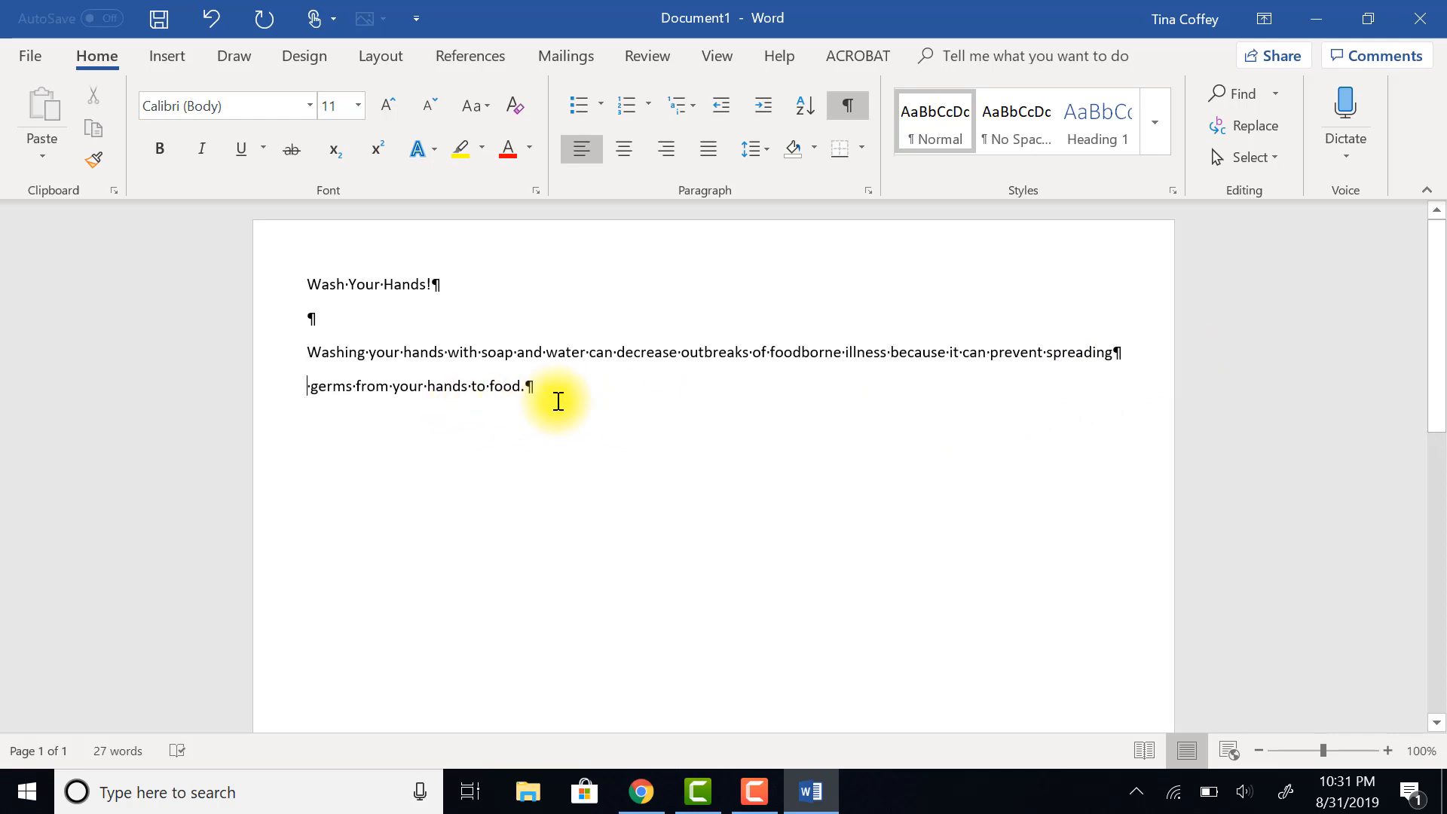
key("BackSpace")
key("BackSpace")
type("germs from your hands to food.")
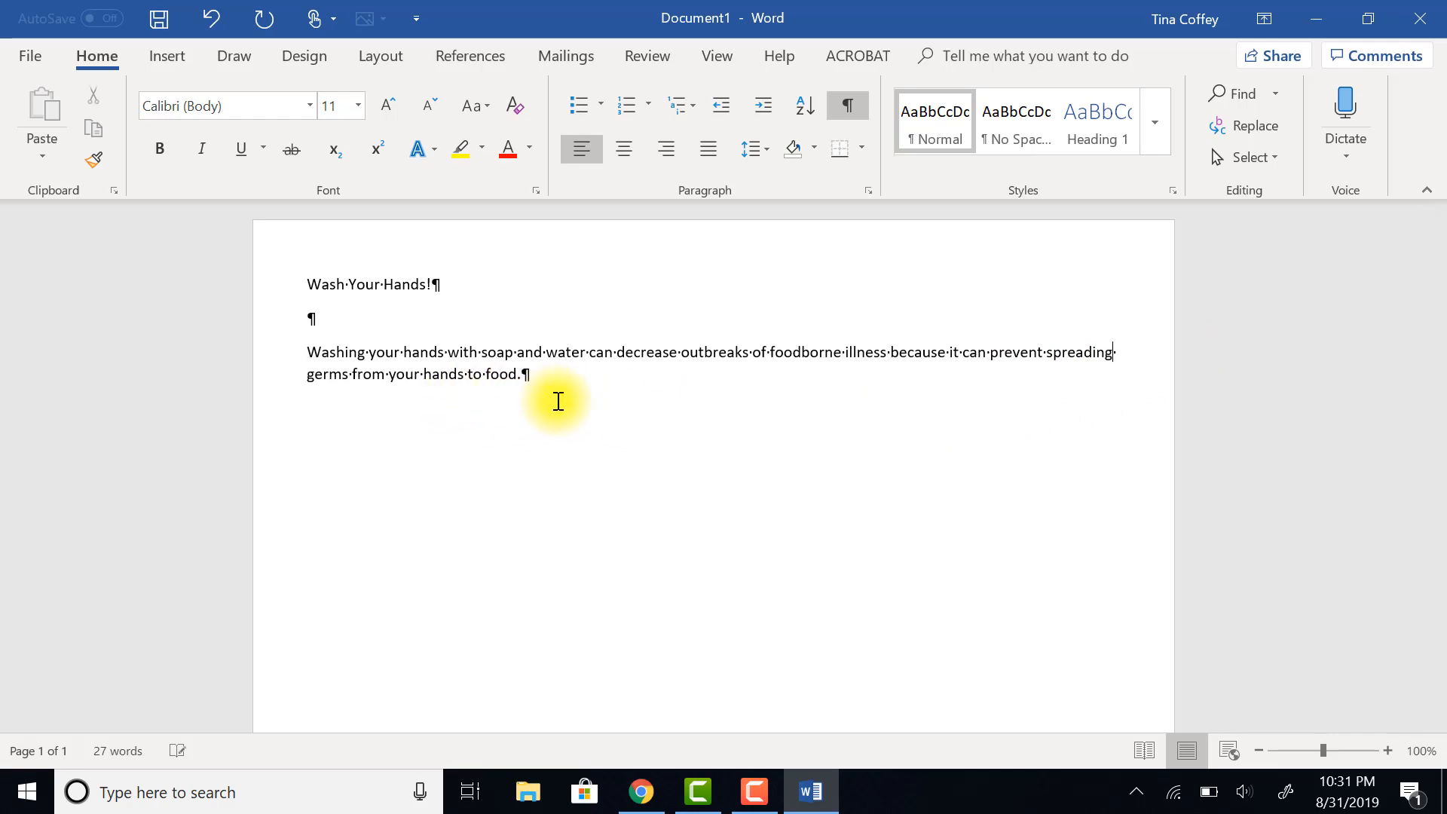
left_click(612, 398)
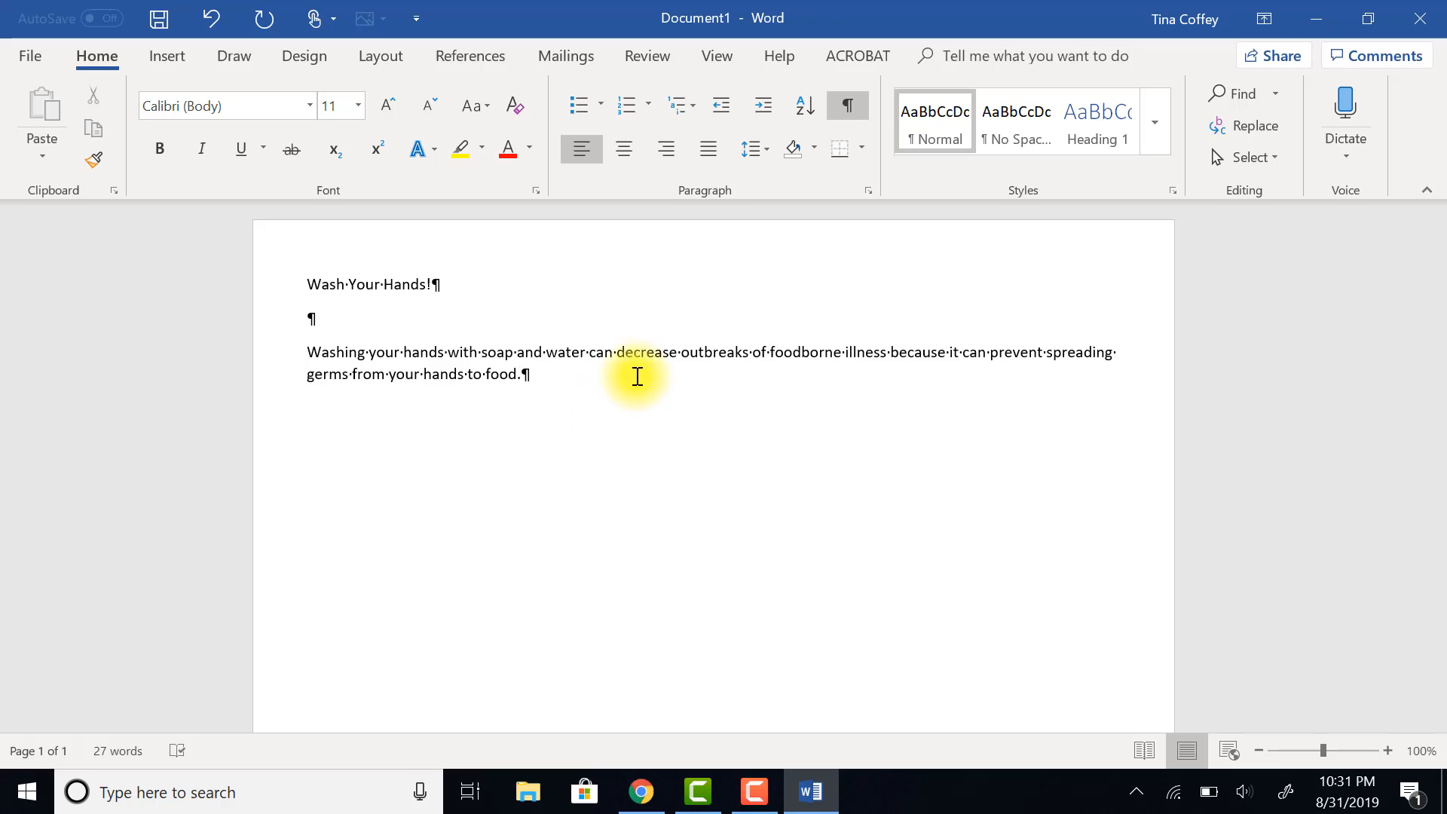
Misspell "foodborne" as "foodboarne" in the body sentence and replace it with the suggested spelling "foodborne".
left_click(820, 354)
type("a")
left_click(847, 351)
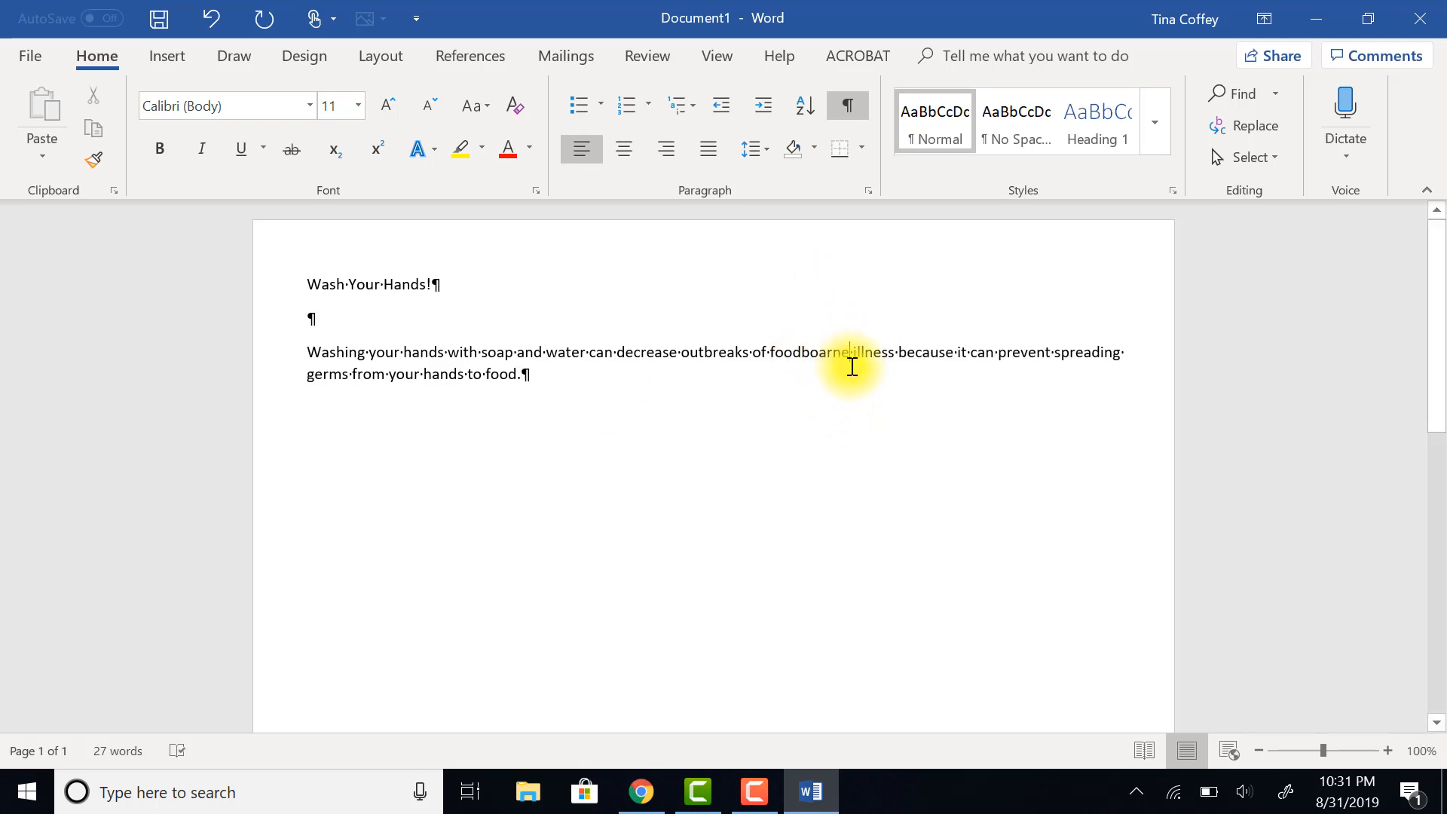
right_click(805, 351)
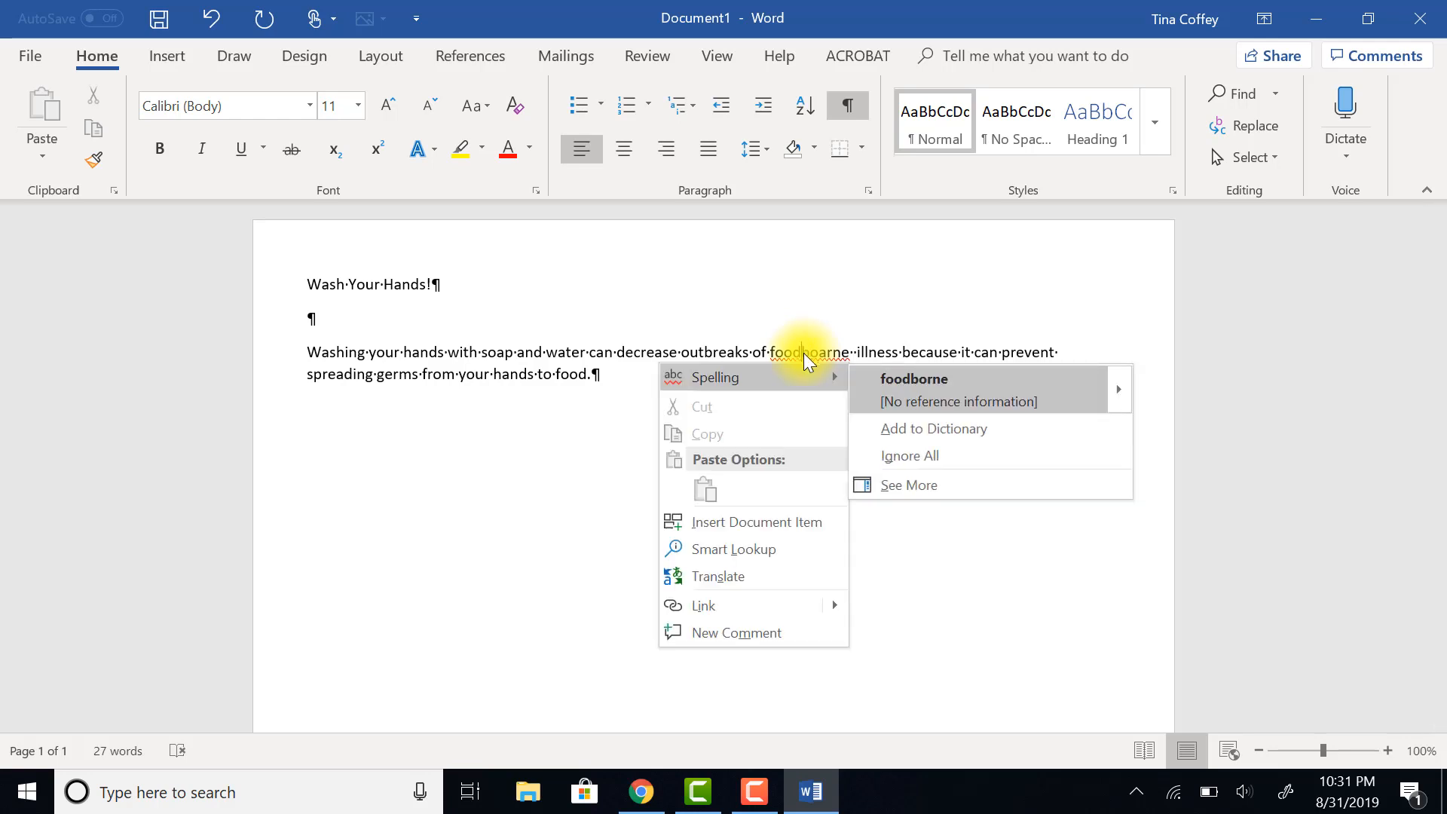
left_click(893, 395)
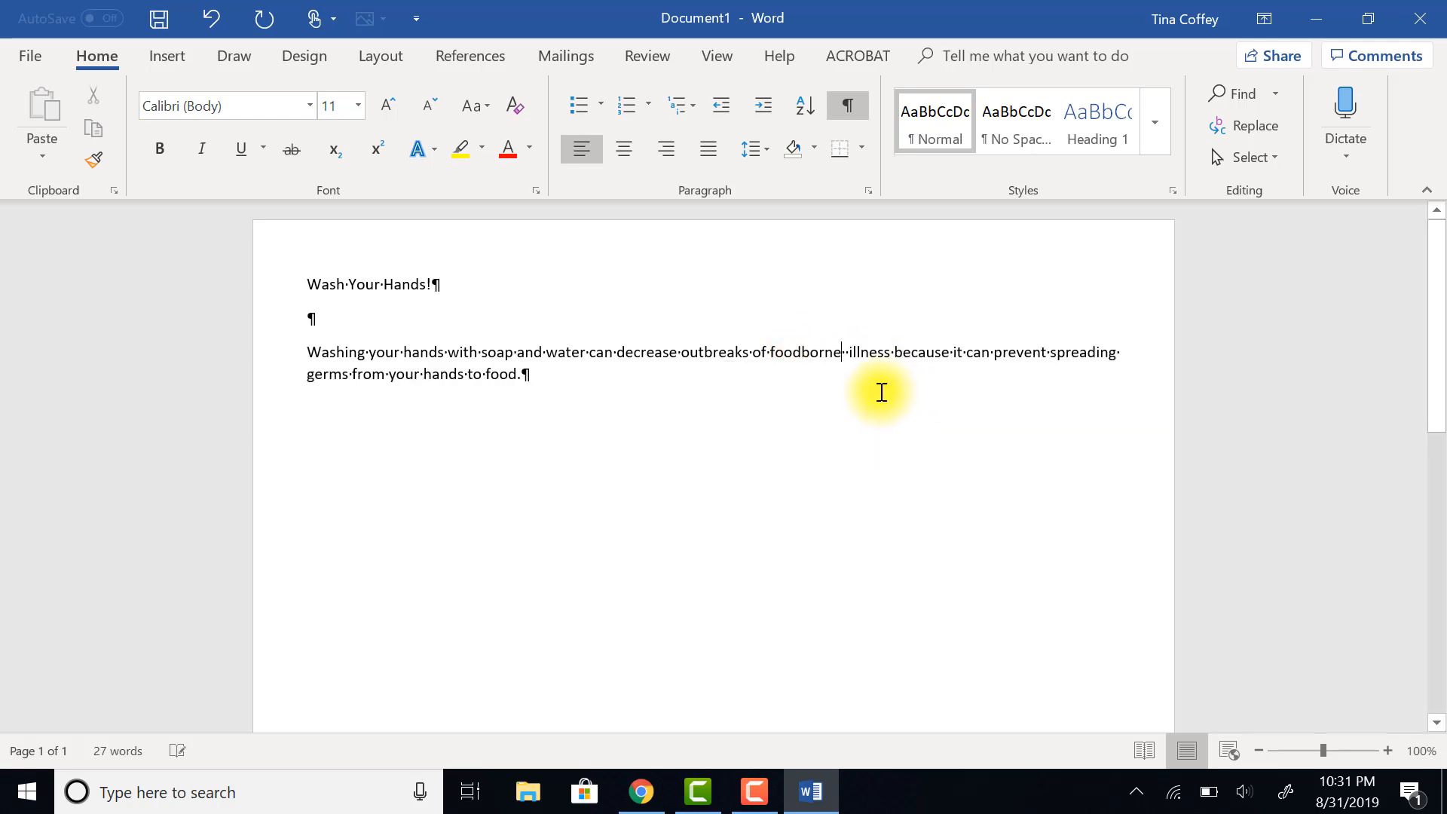
Add the line "How?" in a new paragraph below the body sentence.
left_click(549, 374)
key("Return")
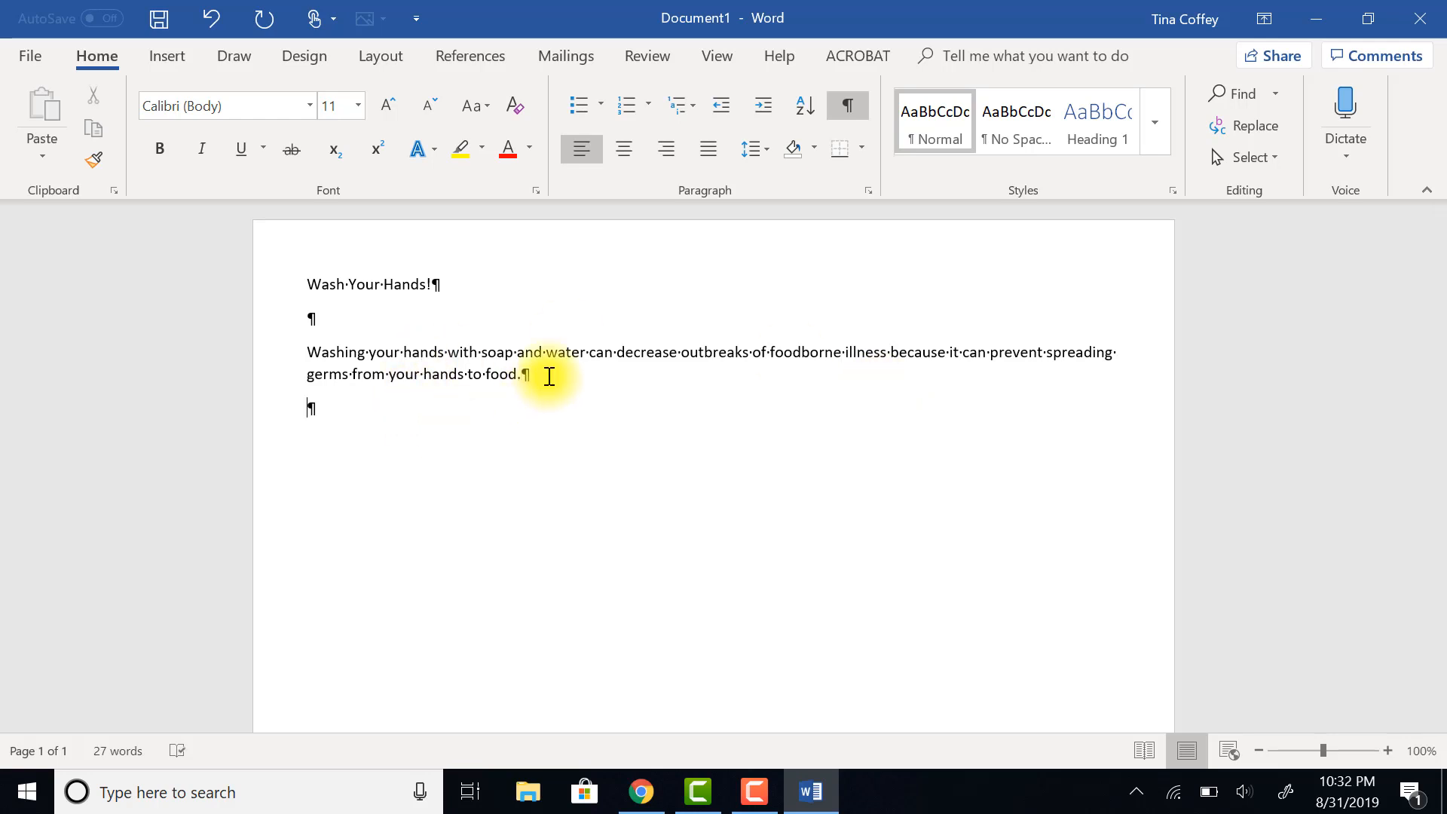
type("how")
key("BackSpace")
key("BackSpace")
key("BackSpace")
type("How?")
key("Return")
Below "How?", enter the line "Wet hands with clen, running water, and apply soap.".
type("Wet hands with cle")
key("BackSpace")
key("BackSpace")
type("len, ")
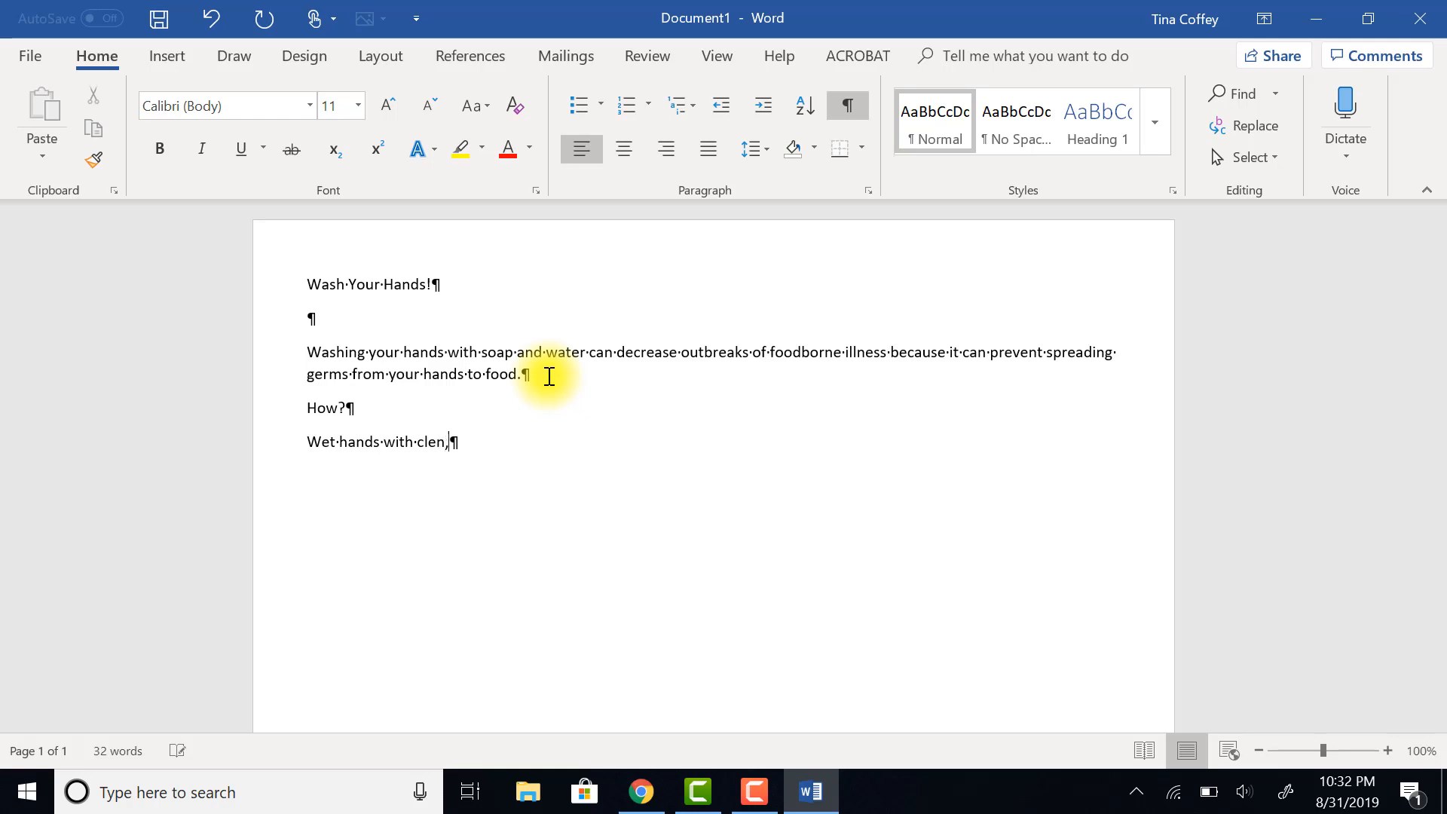
type("running water,")
key("BackSpace")
key("BackSpace")
type(", and apply soap.")
Add the lines "Lather hands (palms, backs, below nails, between fingers, around thumbs) by rubbing them together with the soap." and "Scrub hands fore at least 20 seconds.".
key("Return")
type("Lather hands (palms, backs, bel")
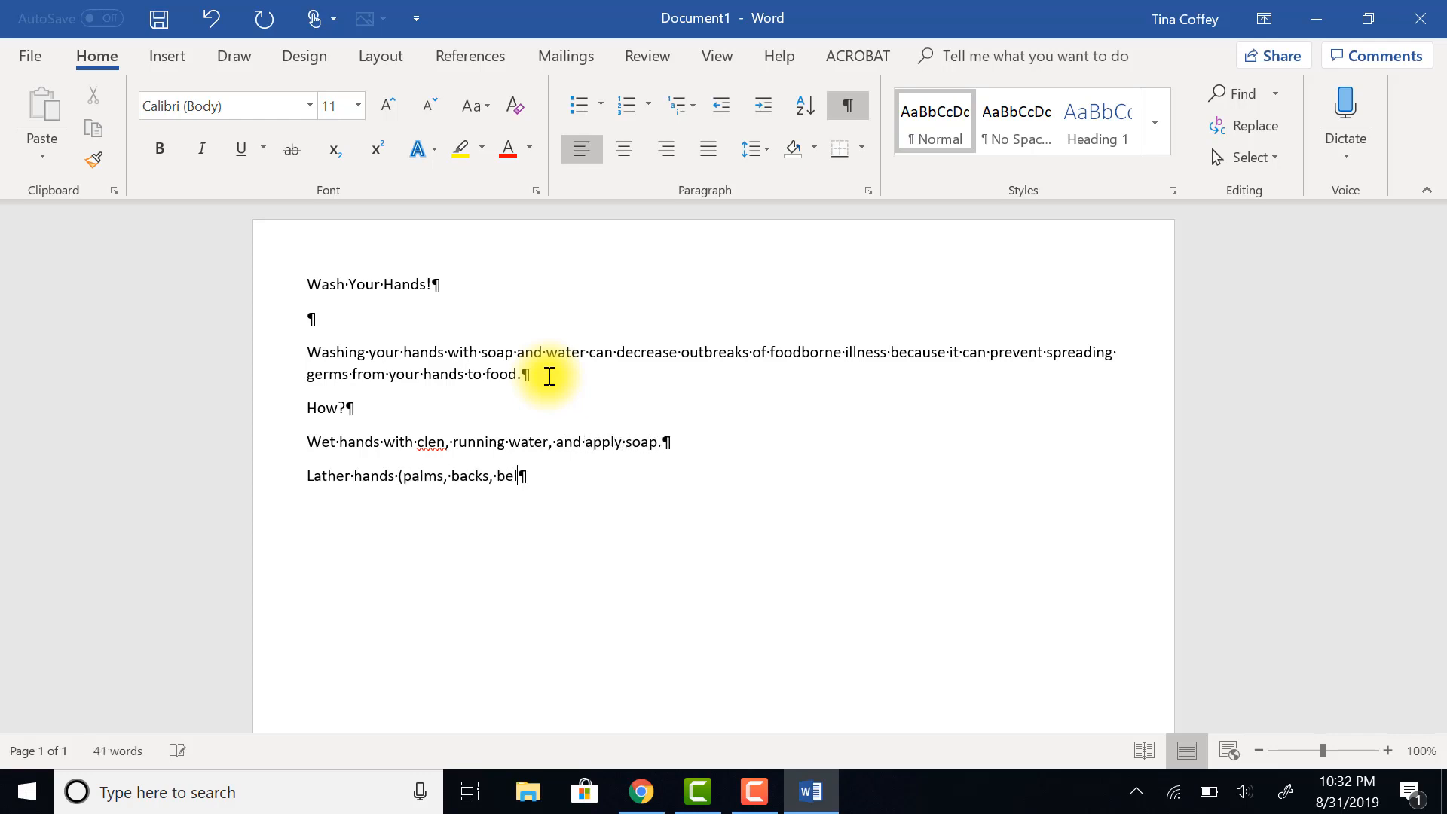
type("ow nails, between fingers, around thumbs) by rubbing the them together with the soap.")
key("Return")
type("Scrub hands fore at least 20 seconds.")
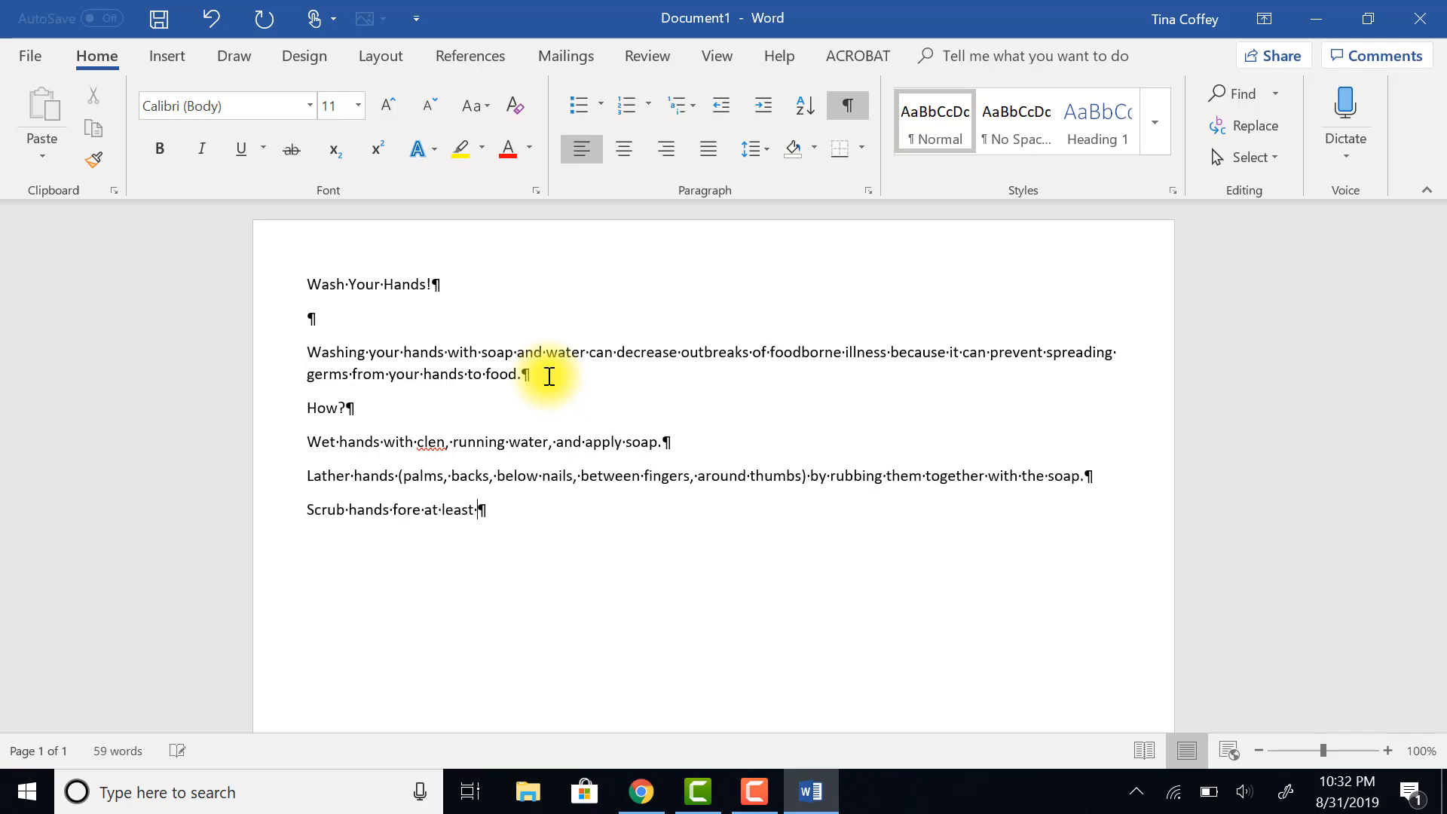
Add the lines "Rinse soap off hands under clean, running water." and "Dry hands well using a a towel or or an air dryer.".
key("Return")
type("Rinse soap off hands under clean, running water.")
key("Return")
type("Dry hands well using a a towel or or an air dryer.")
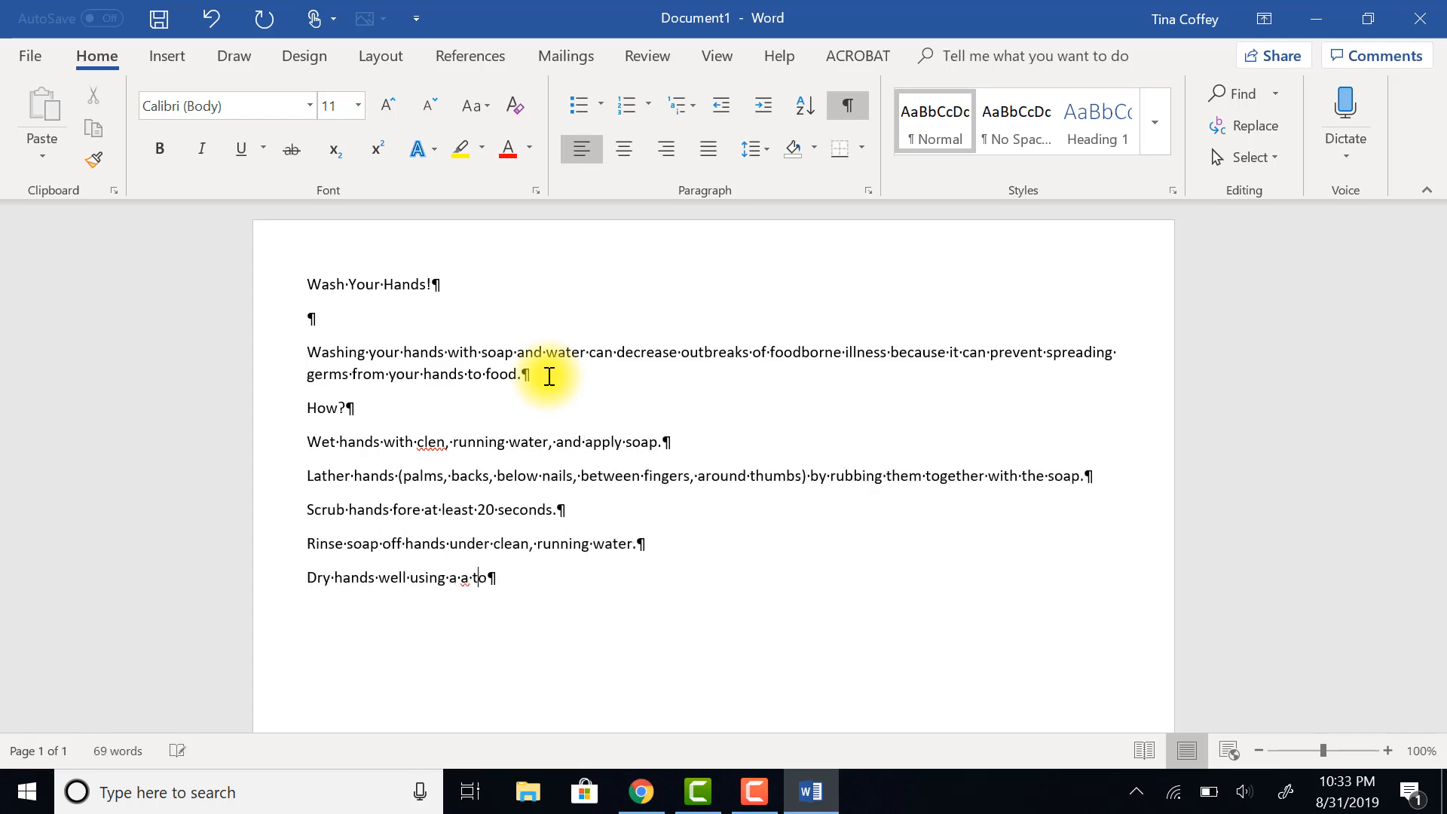
key("Return")
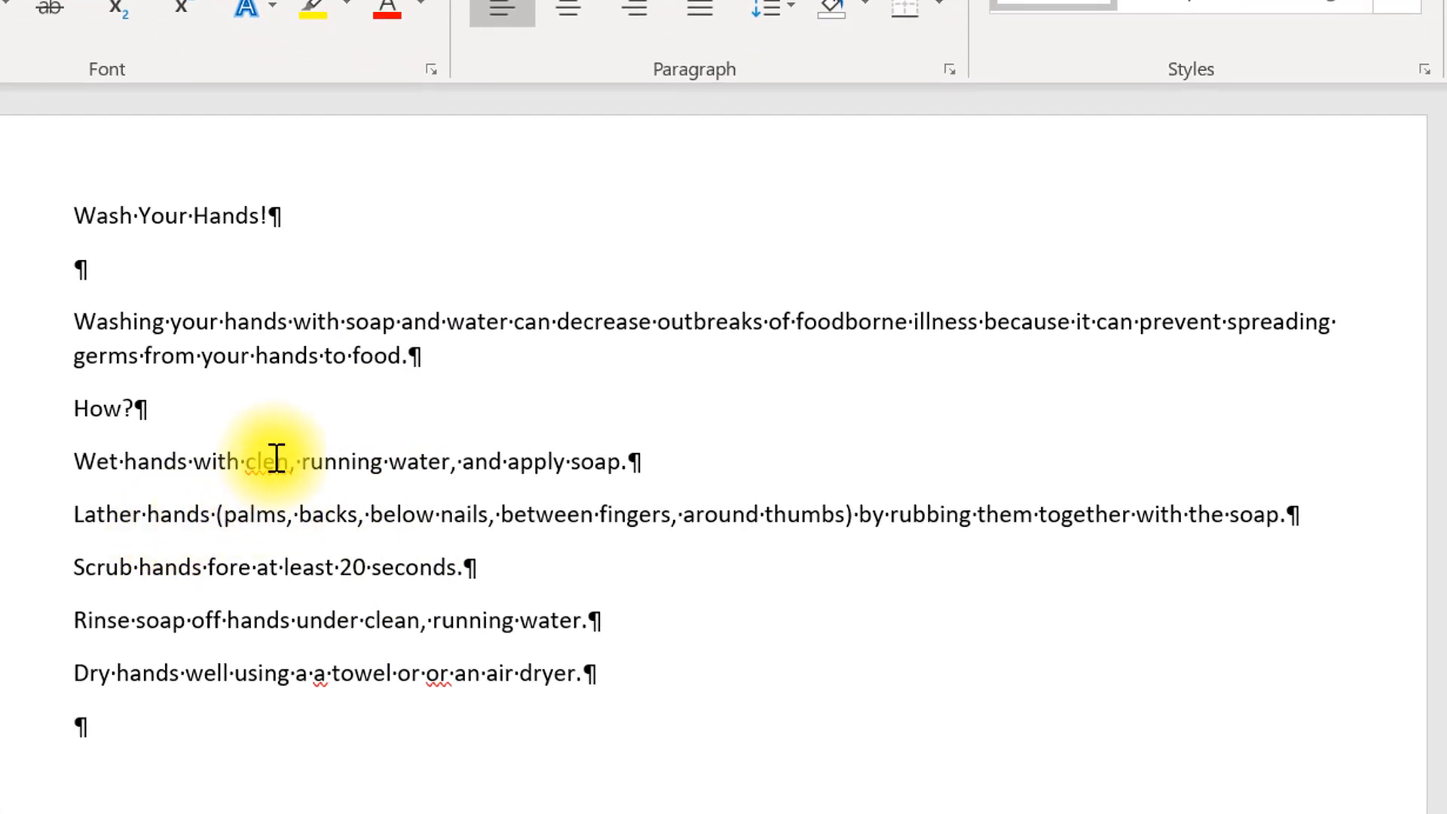
Correct "clen" to "clean" in the line about wetting hands and delete the repeated "a" and "or" in the line about drying.
right_click(276, 458)
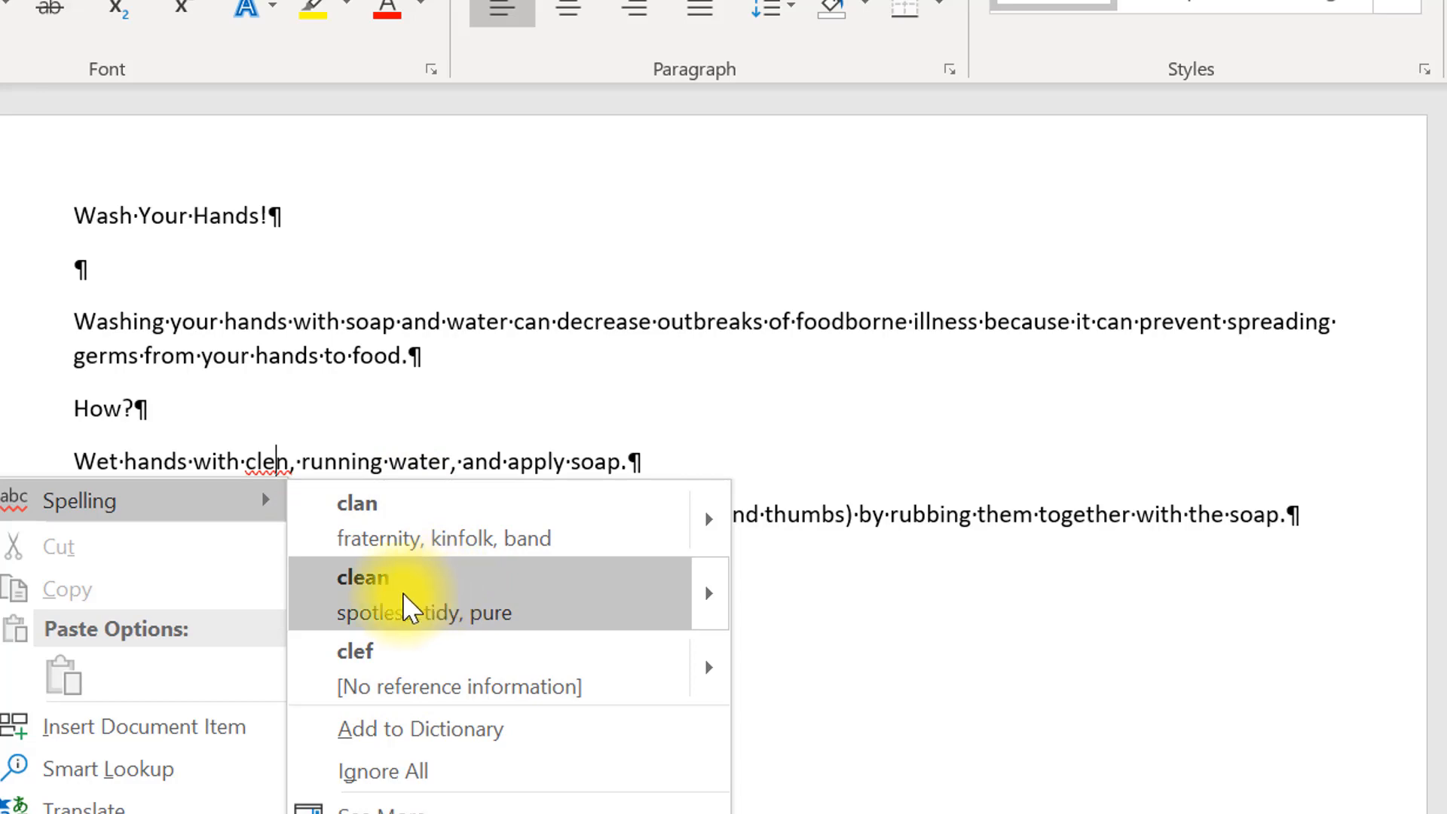
left_click(363, 587)
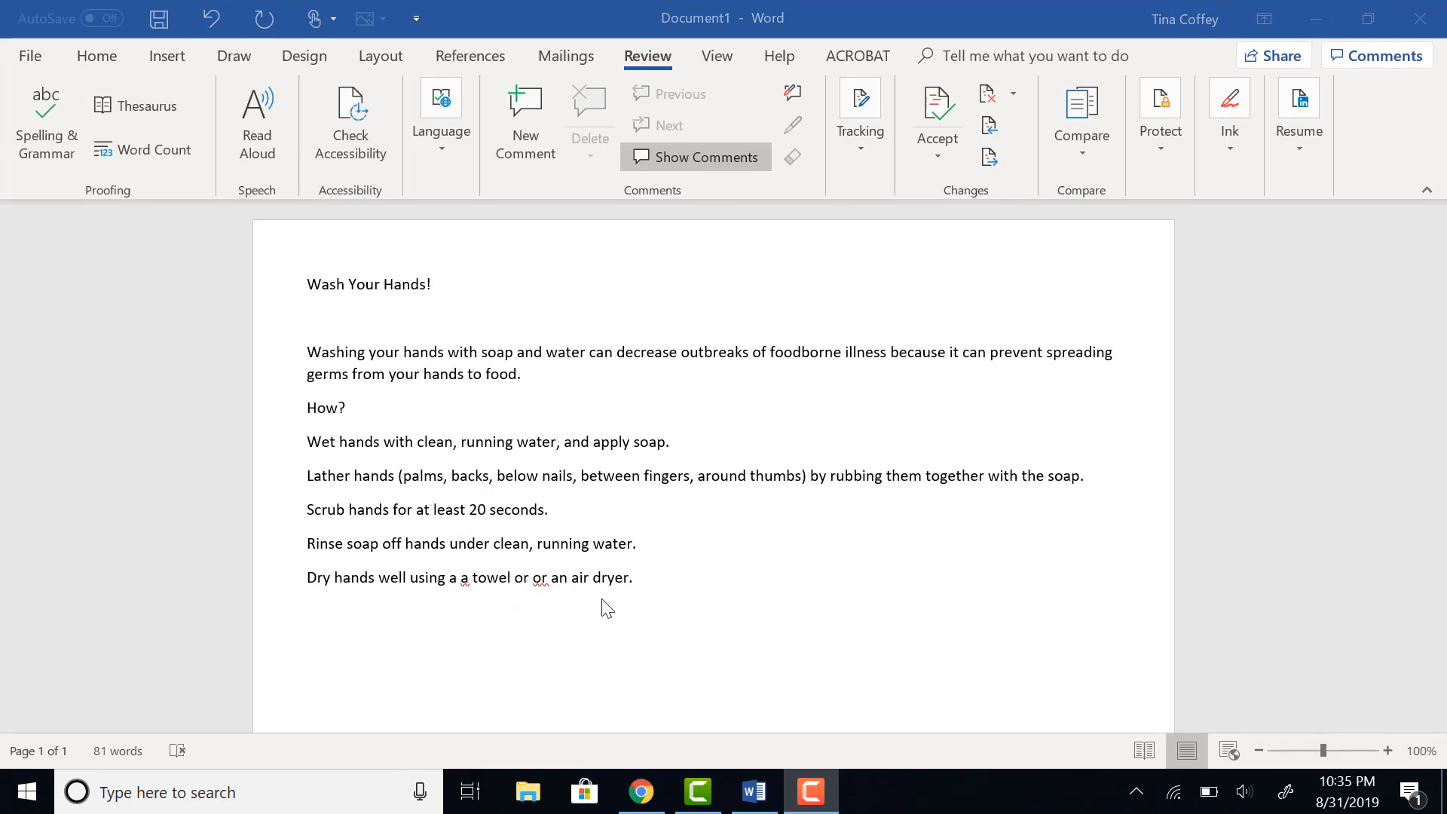
left_click(467, 581)
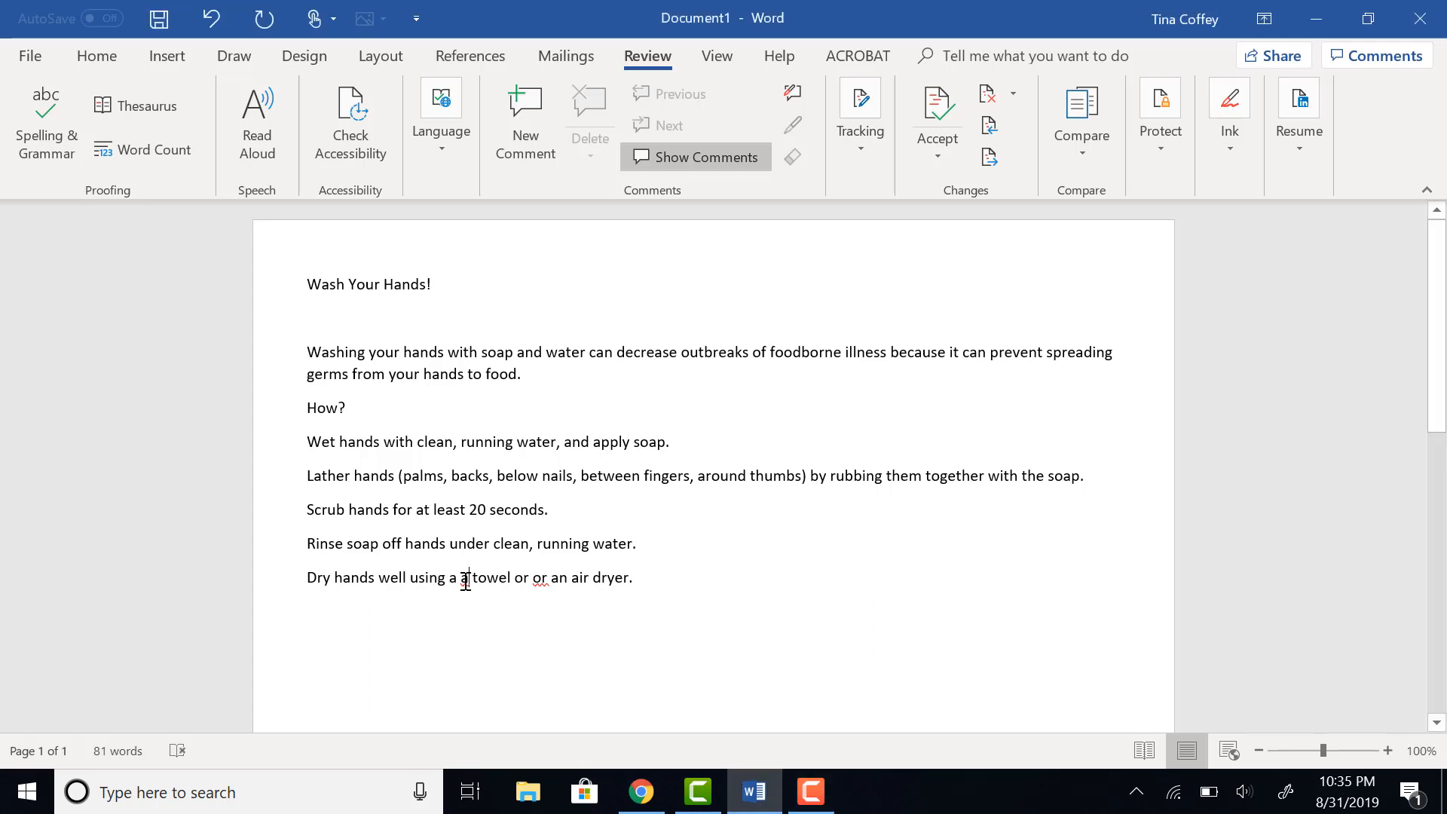
key("BackSpace")
key("BackSpace")
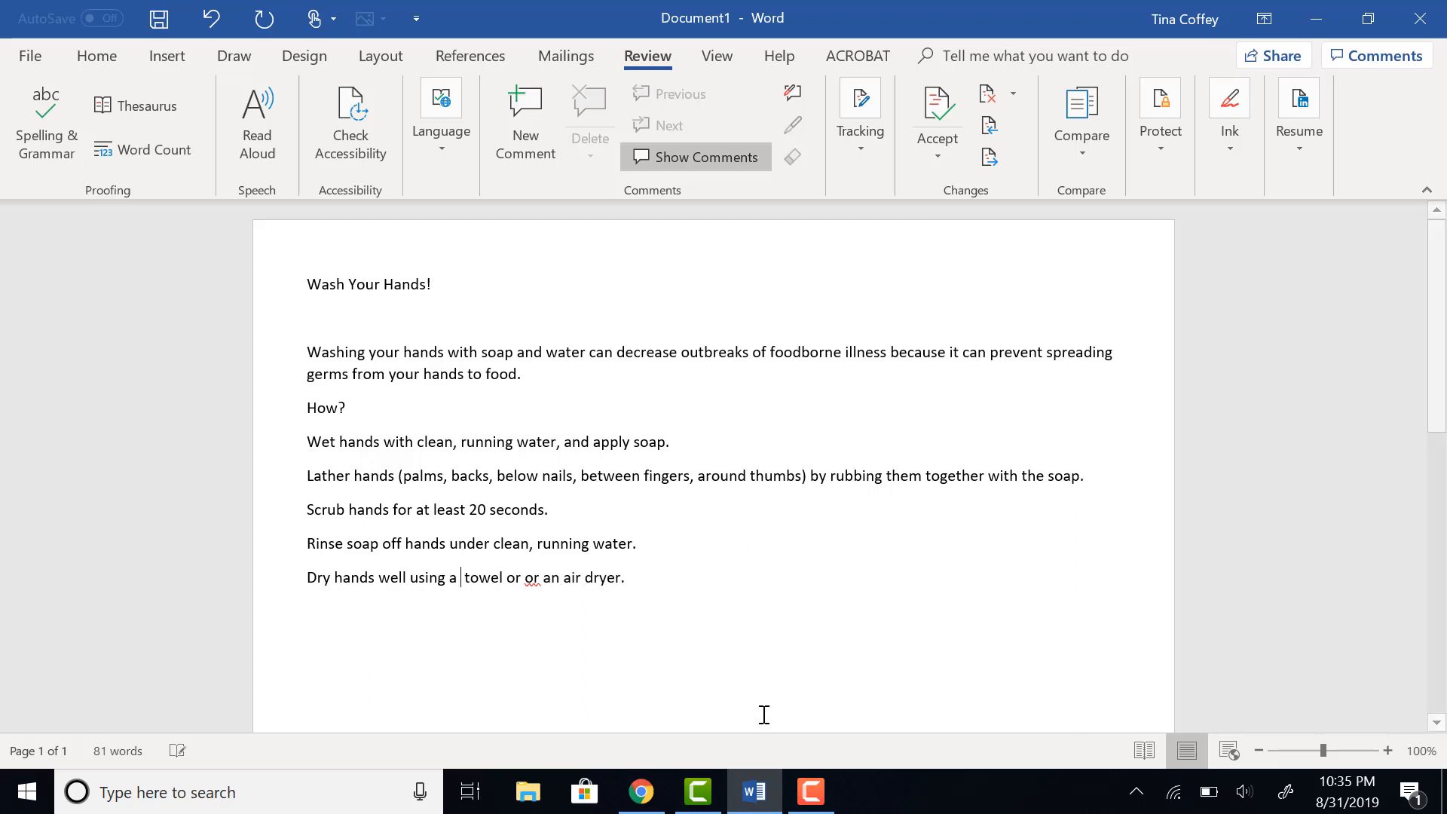
left_click(537, 578)
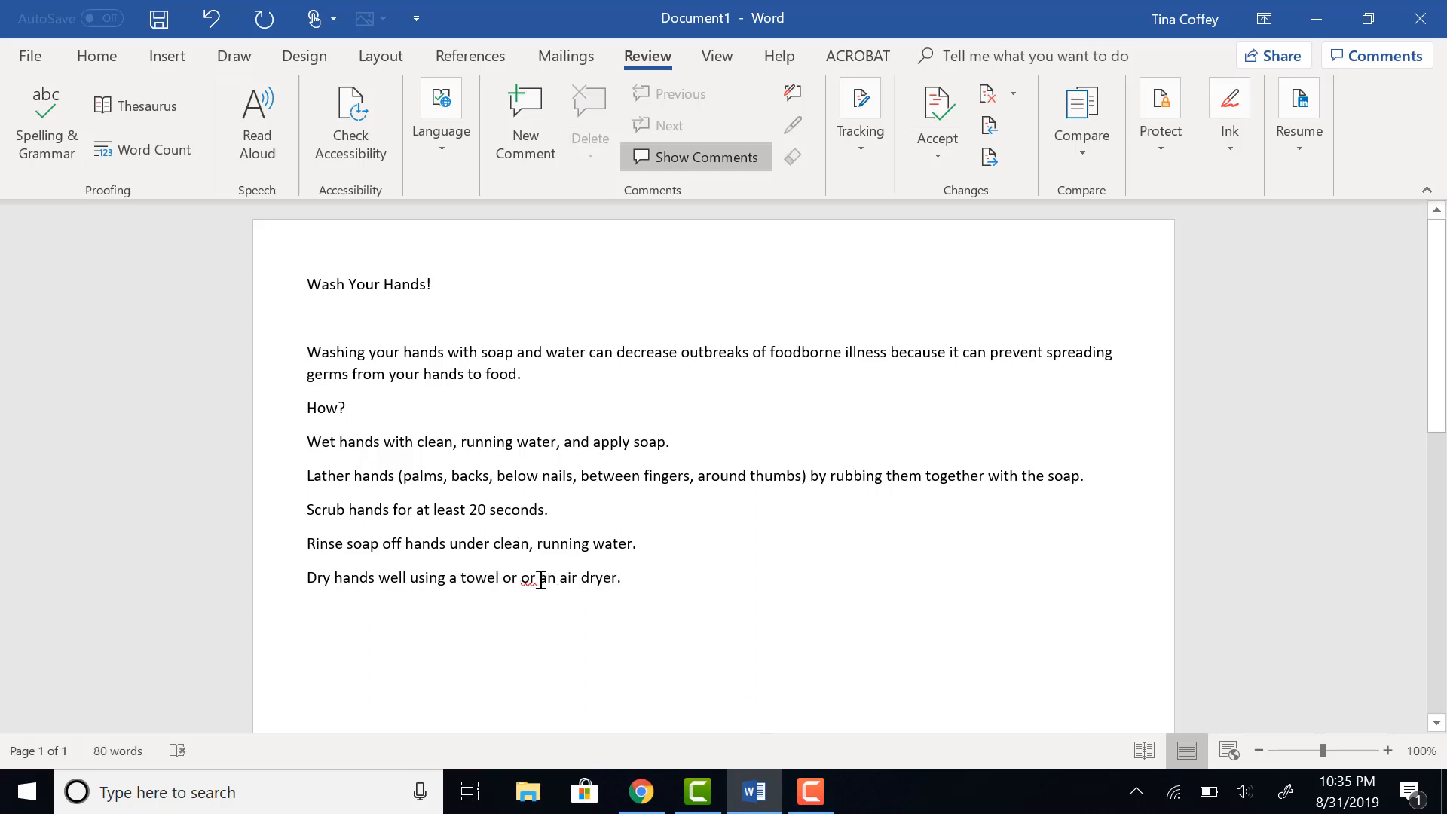
key("BackSpace")
key("BackSpace")
key("BackSpace")
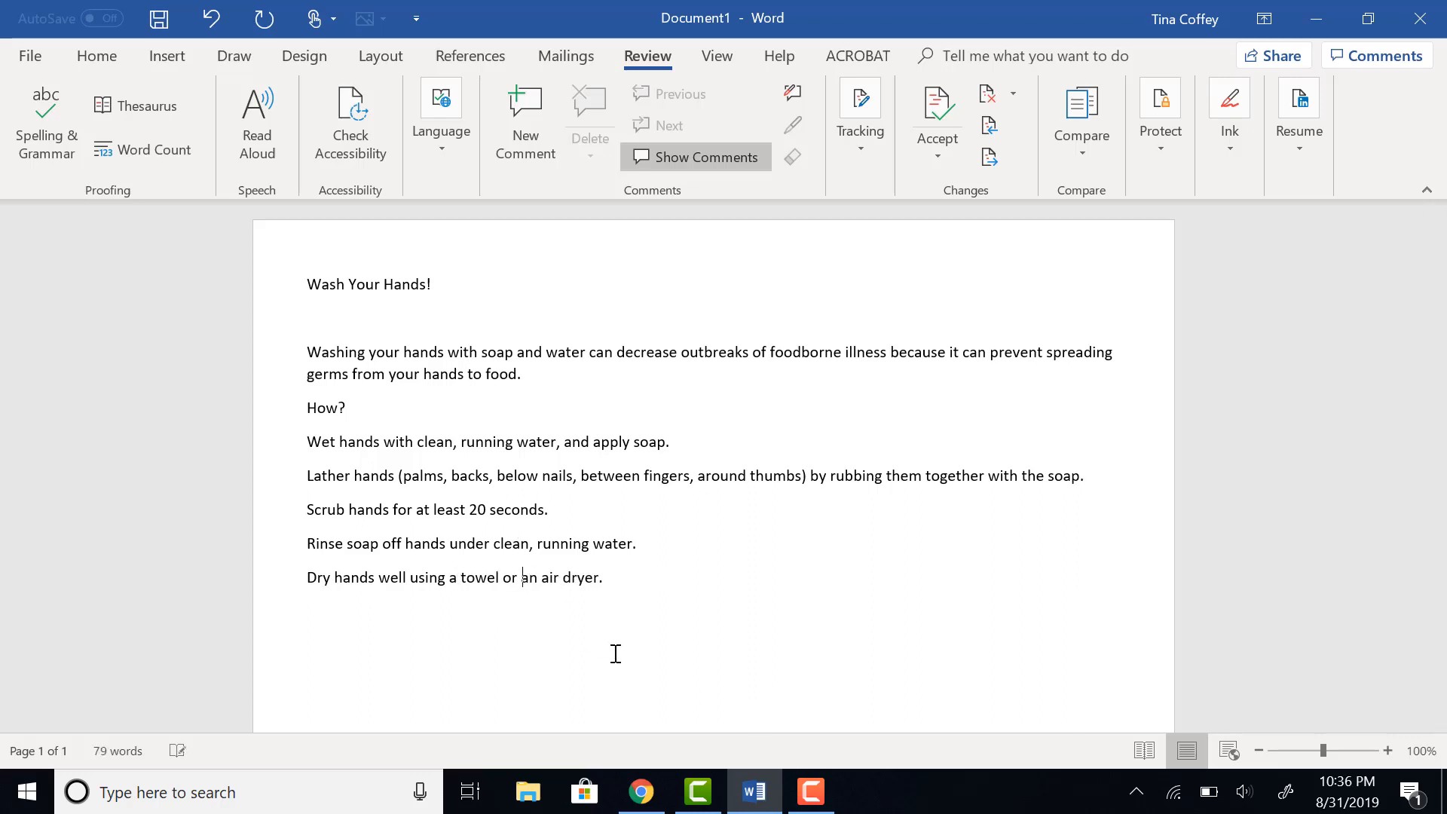
Leave a blank line after the drying instruction and add the line "When?" below it.
left_click(613, 591)
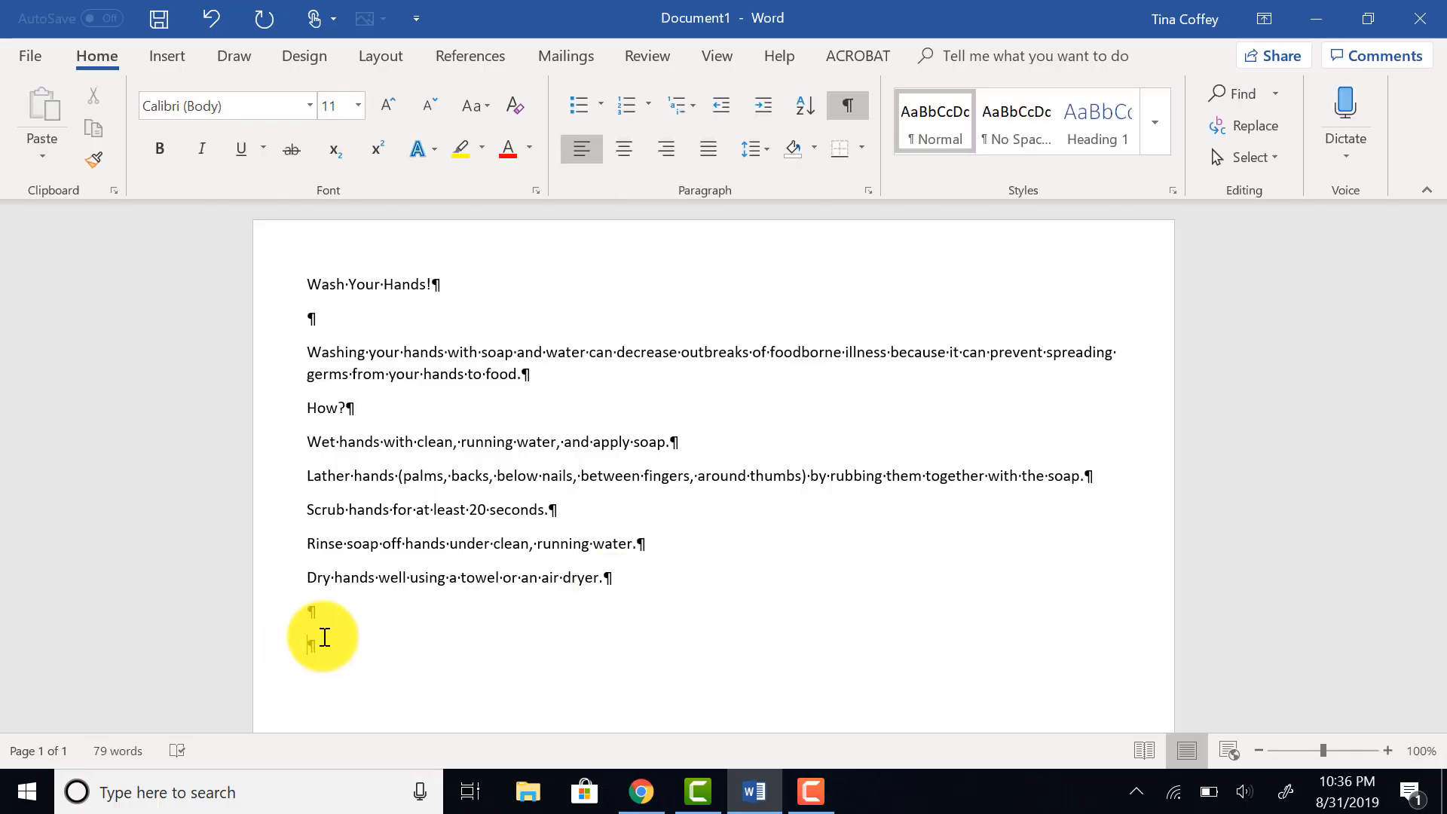
key("Return")
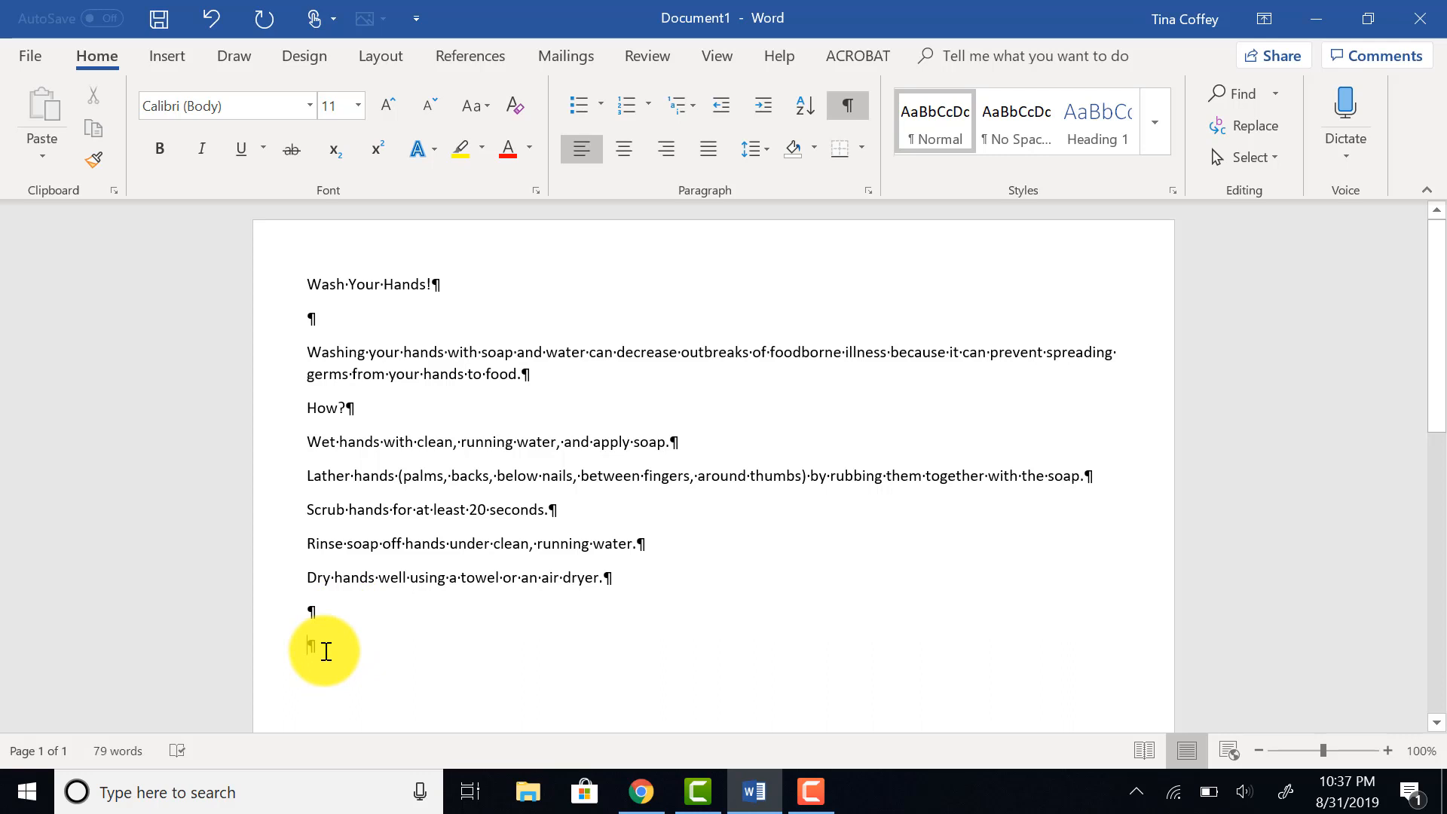
type("Wh")
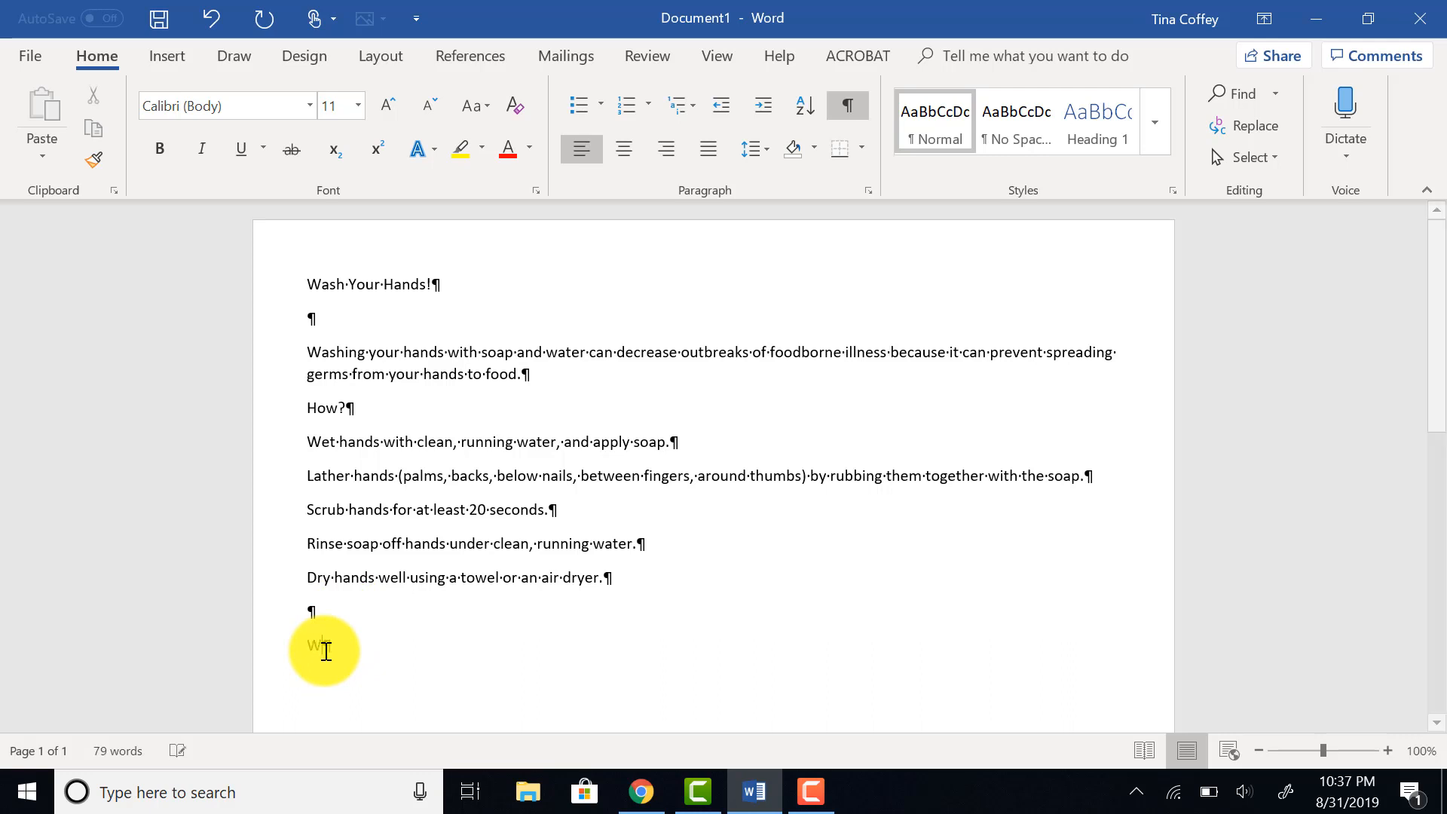
type("en?")
key("Return")
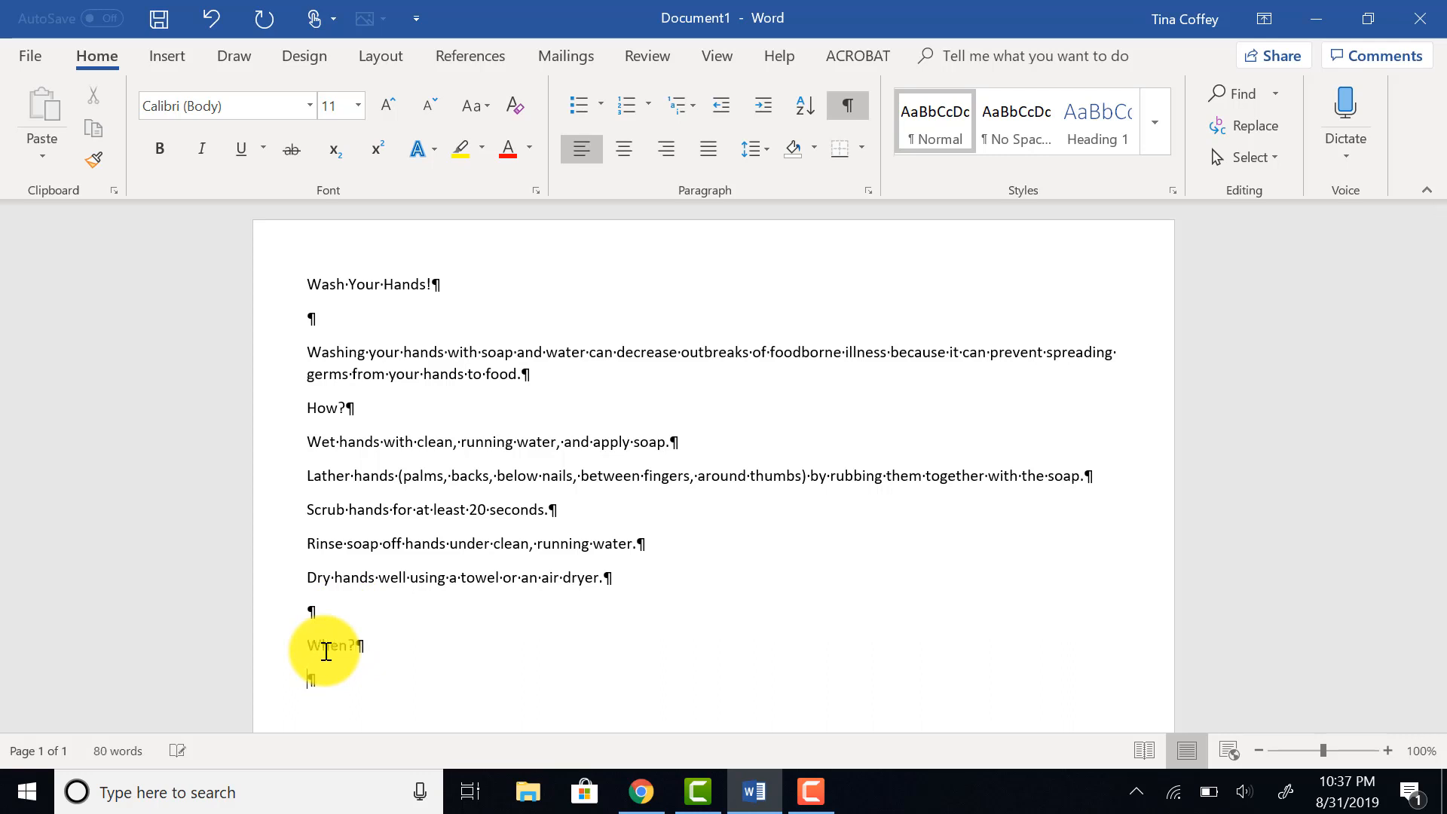
Add the lines "After eating, coughing, sneezing, or using a tissue", "Before, during, and after preparing food" and "After using or assisting someone in the restroom".
type("After eating, coughing, sneezing, or using a tissue")
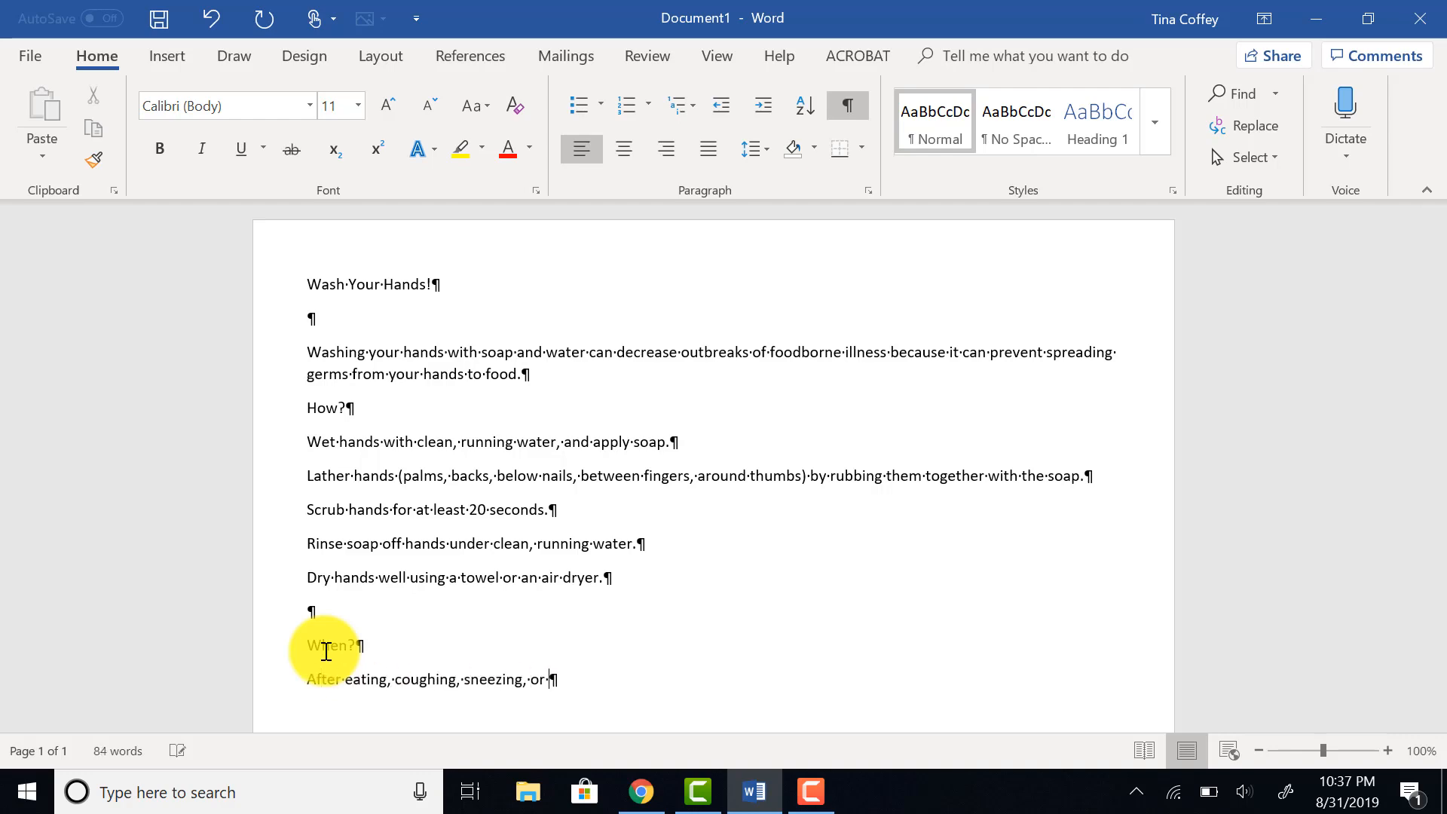
key("Return")
type("Before, during, and after preparing food")
key("Return")
type("After using or assisting someone in the restroom")
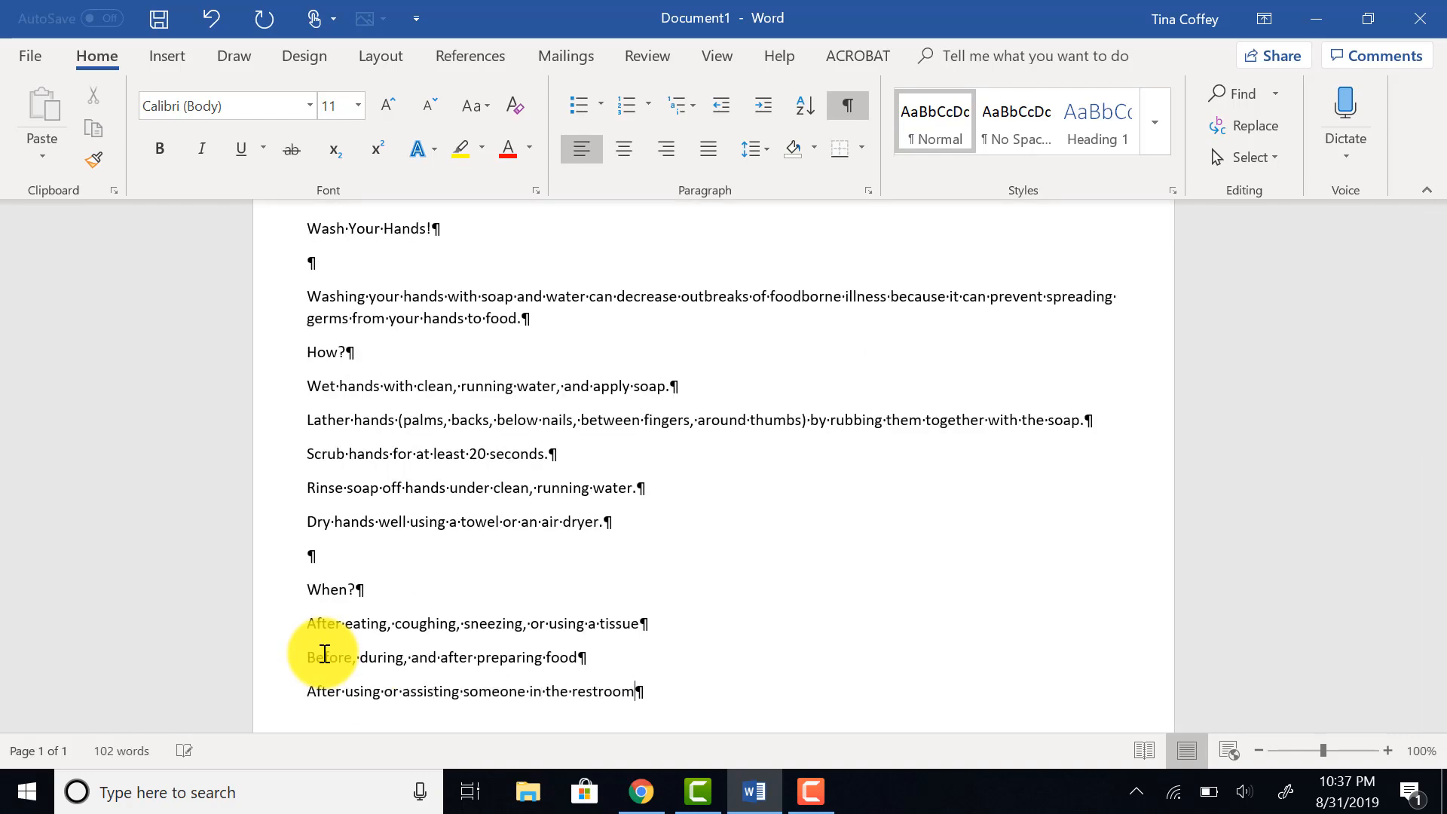
Add the lines "After touching an animal, animal feed, or animal waste" and "After handling dirty equipment or garbage".
key("Return")
type("After touching an animal, animal feed, or animal waste")
key("Return")
type("After handling direty equipment or garbage")
key("Return")
type("Visit www.foodworkers.com for additional handwashing tips.")
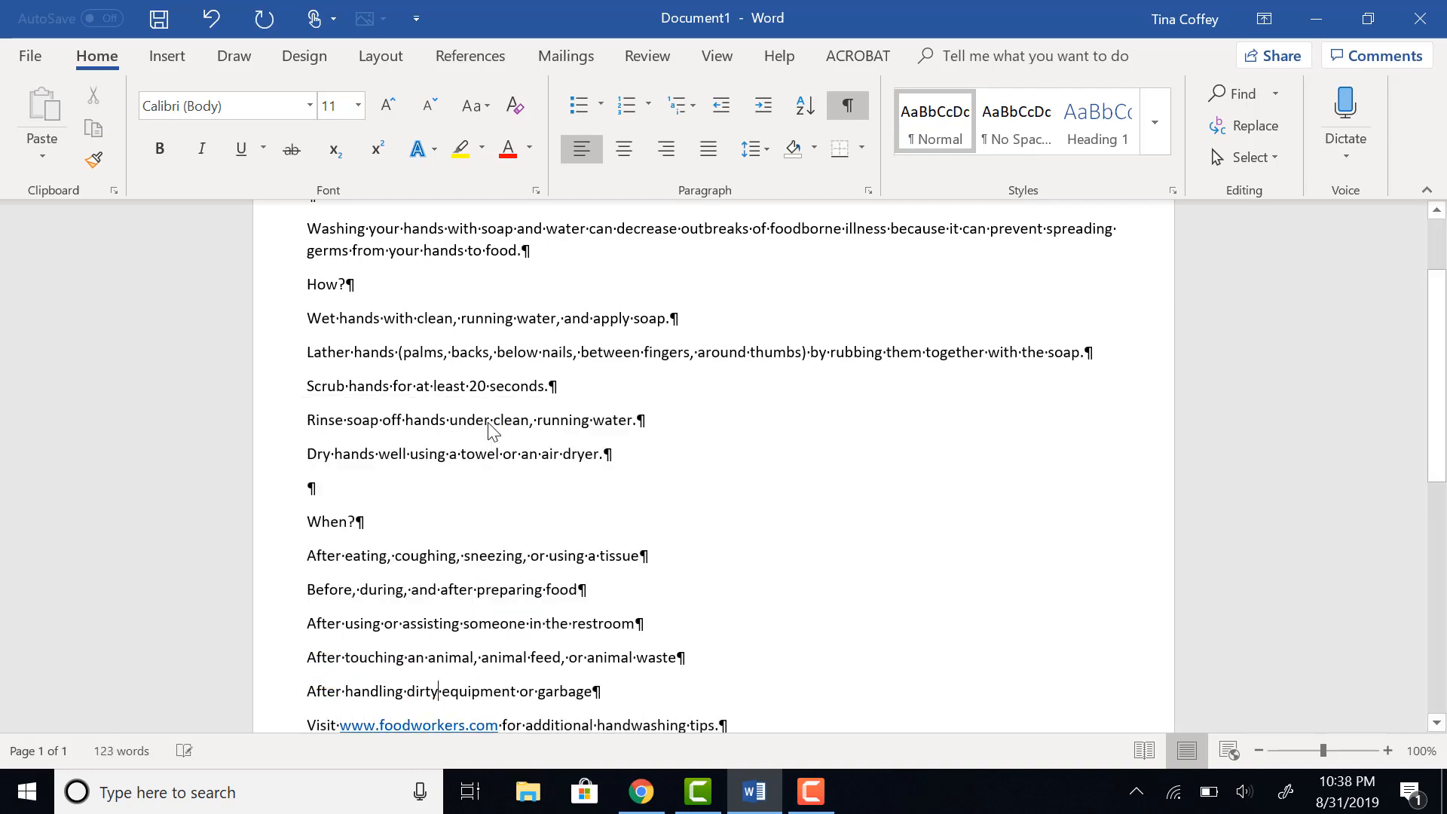
scroll(754, 621, "down", 1)
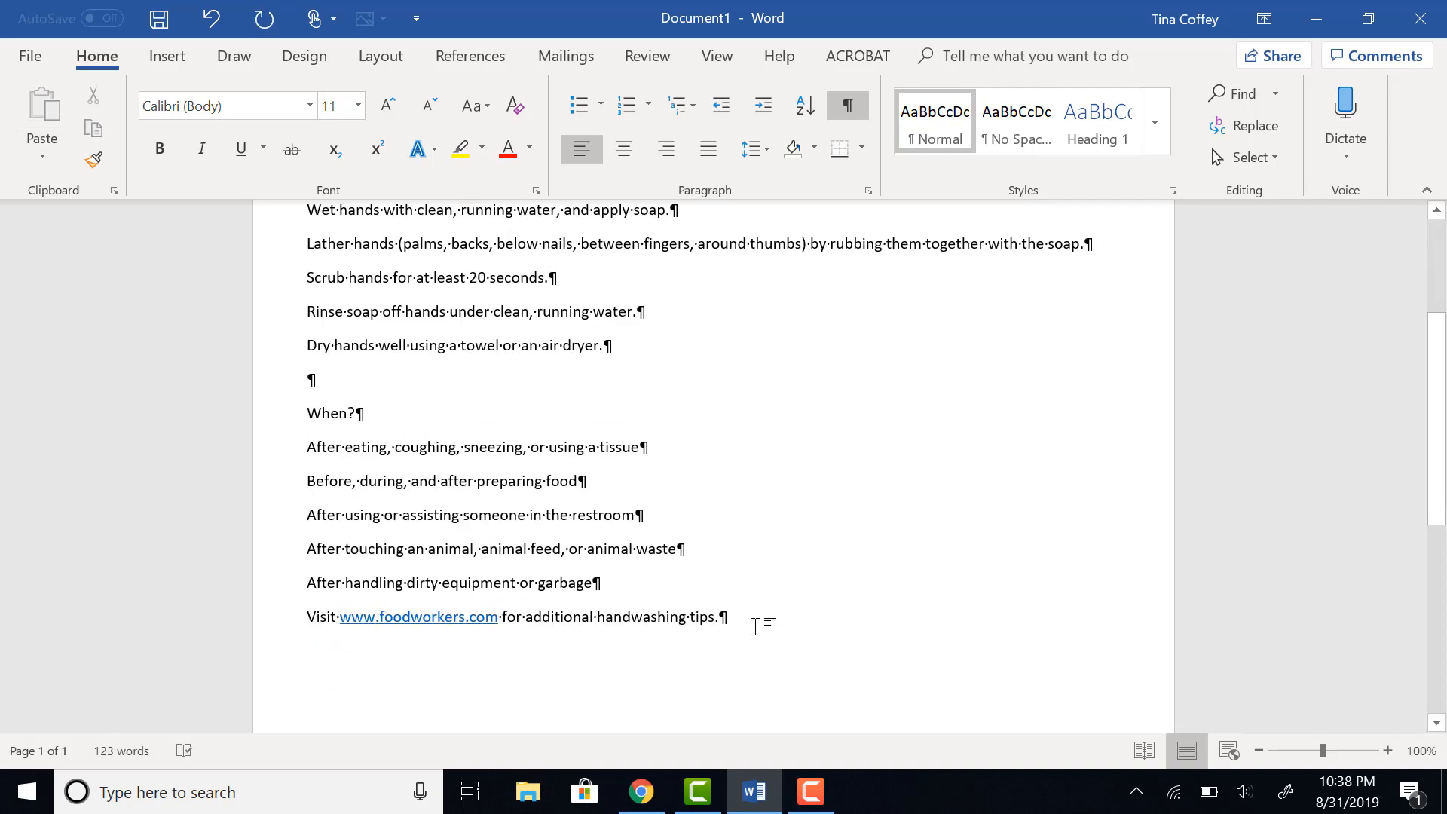
left_click(756, 626)
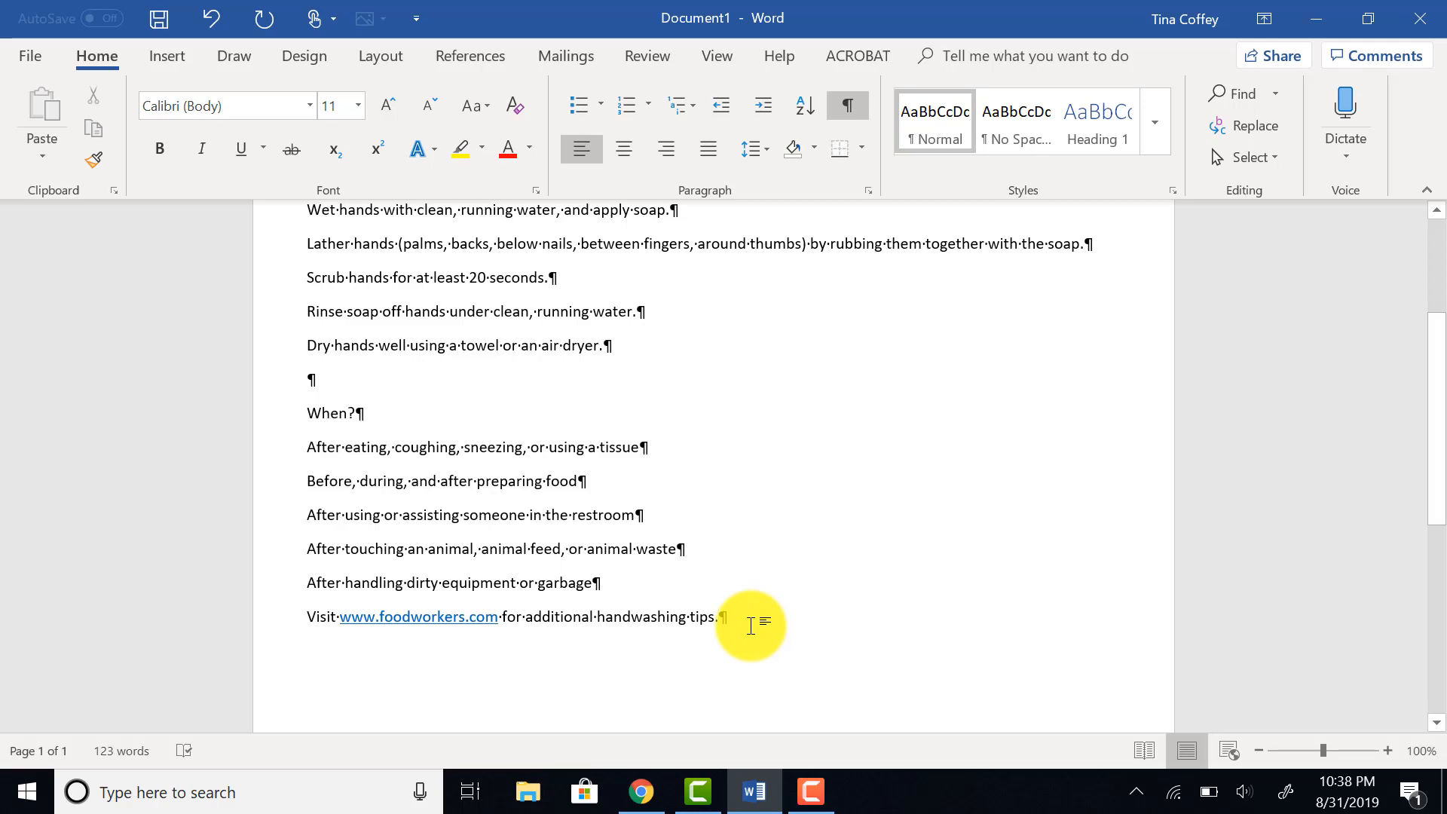
Save the document as "Wash Hands Flyer" in Word Document (*.docx) format in the Documents folder on this PC.
left_click(24, 52)
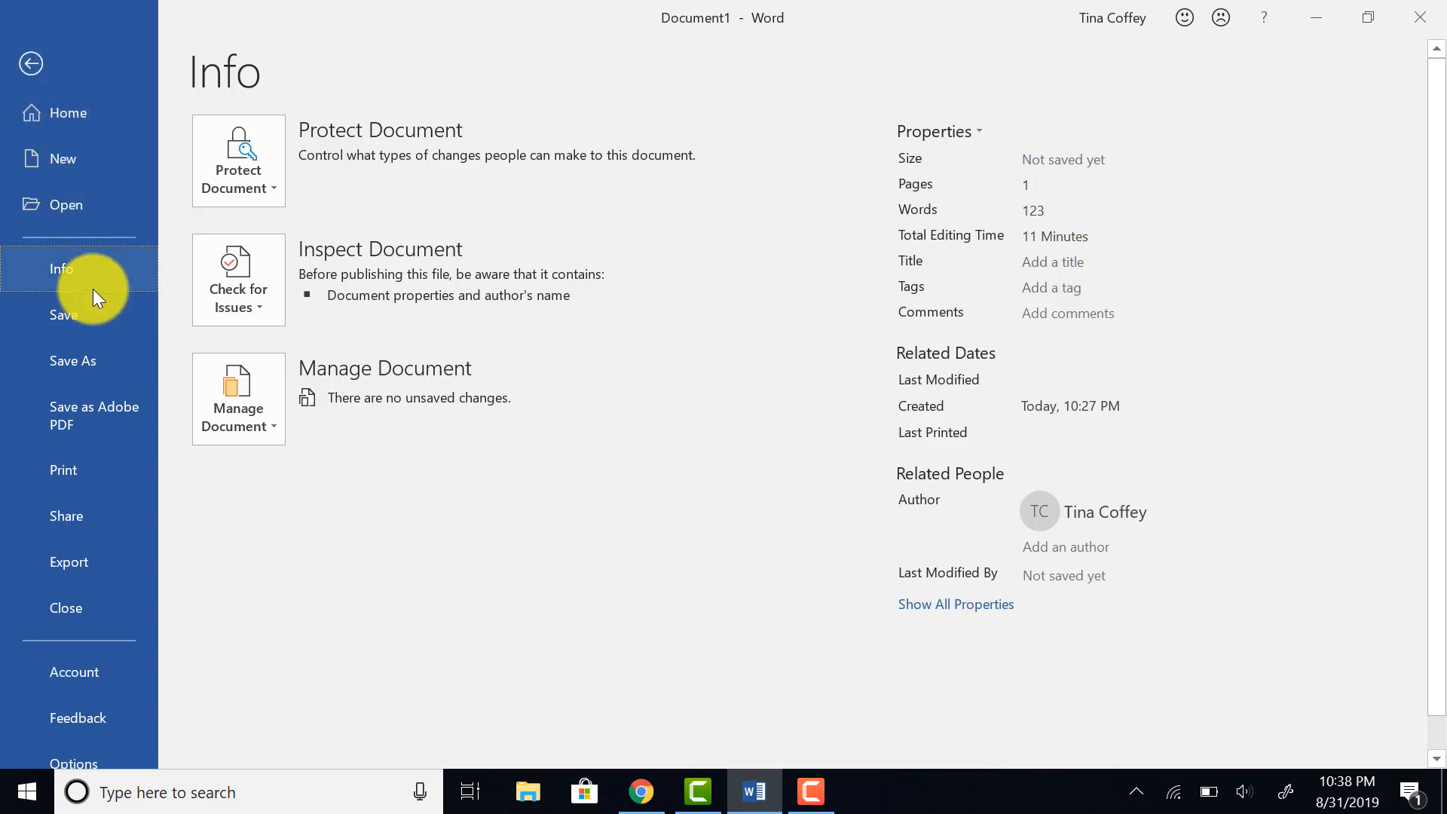
left_click(83, 358)
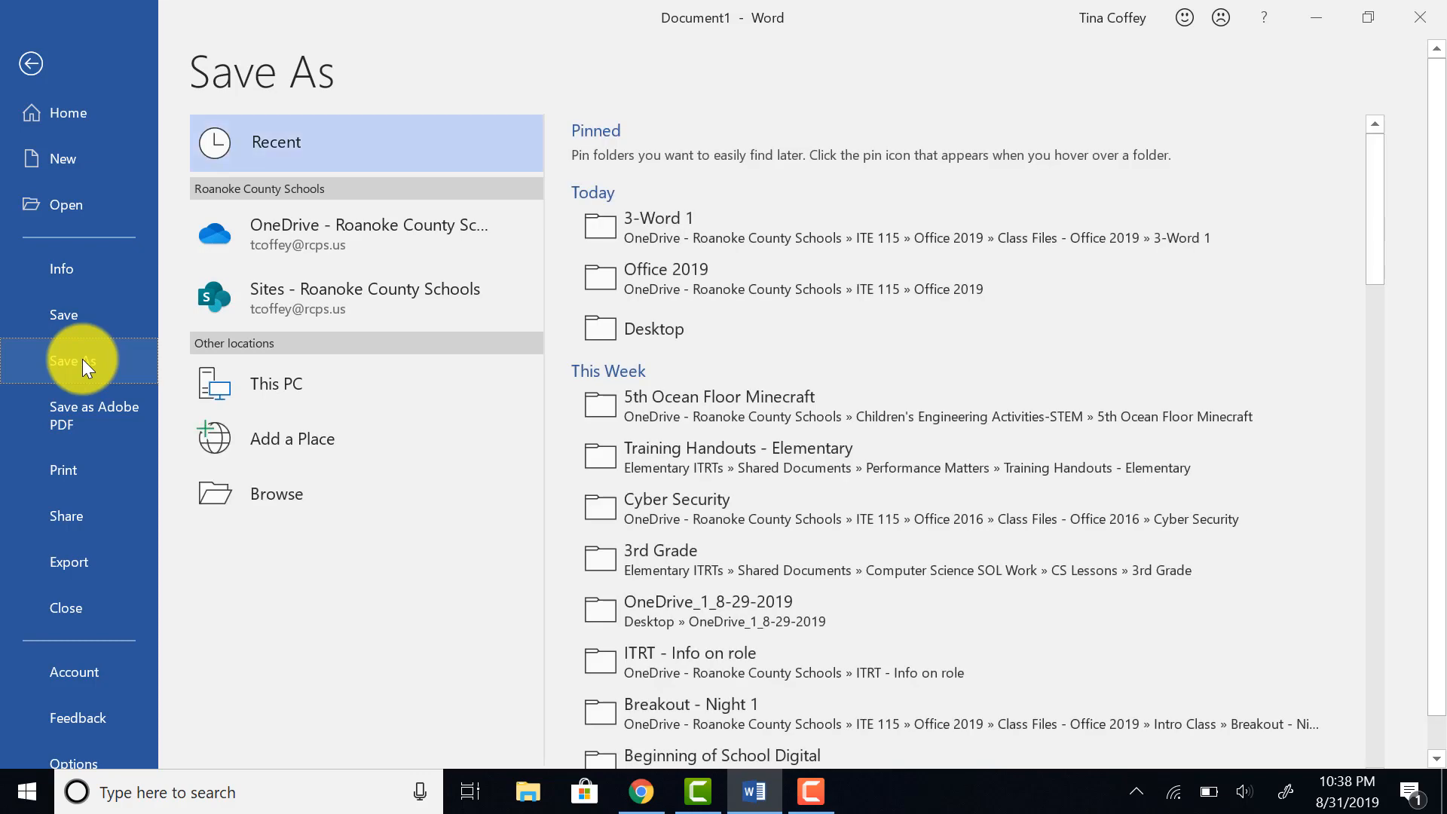
left_click(286, 388)
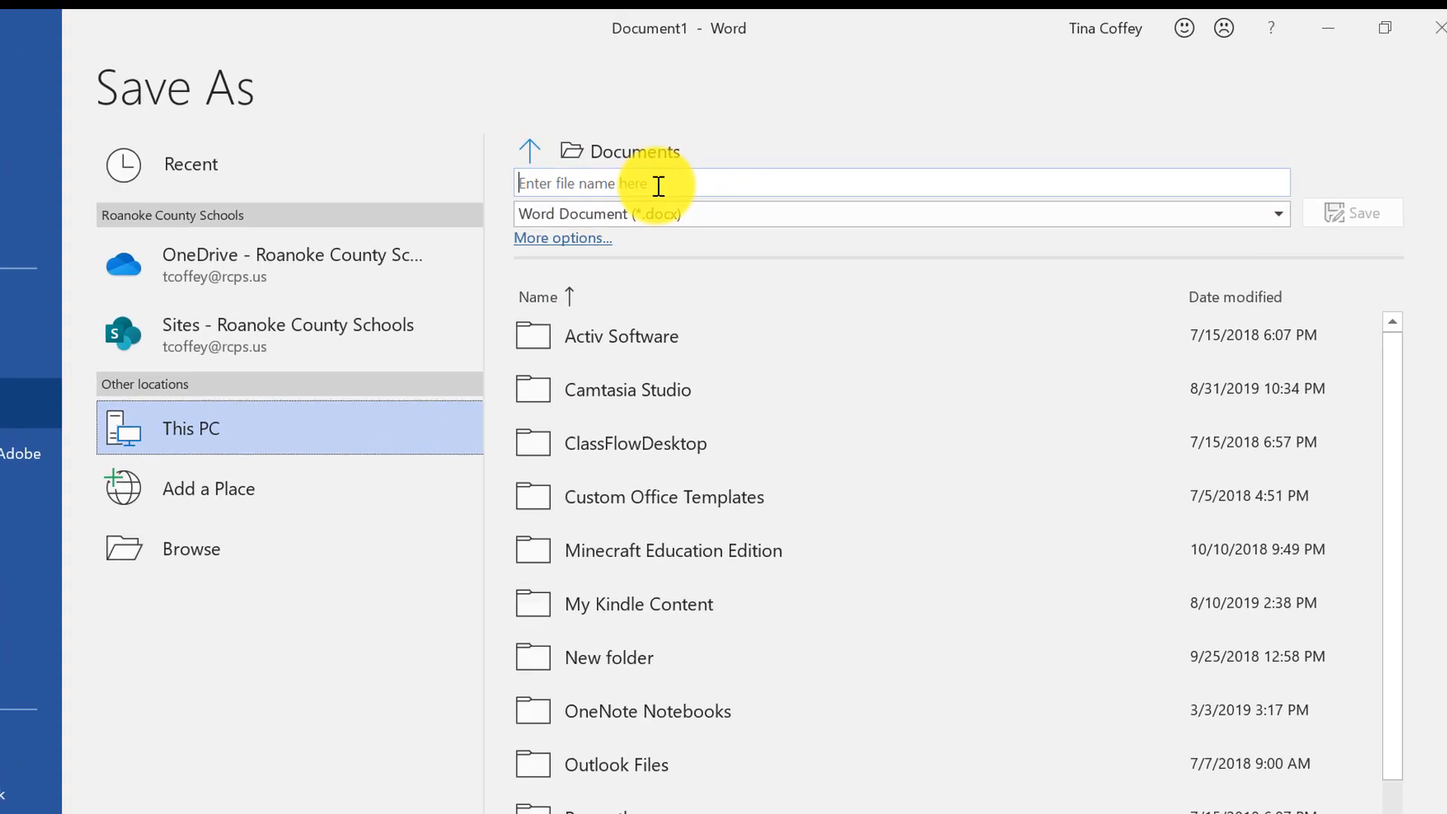
left_click(702, 161)
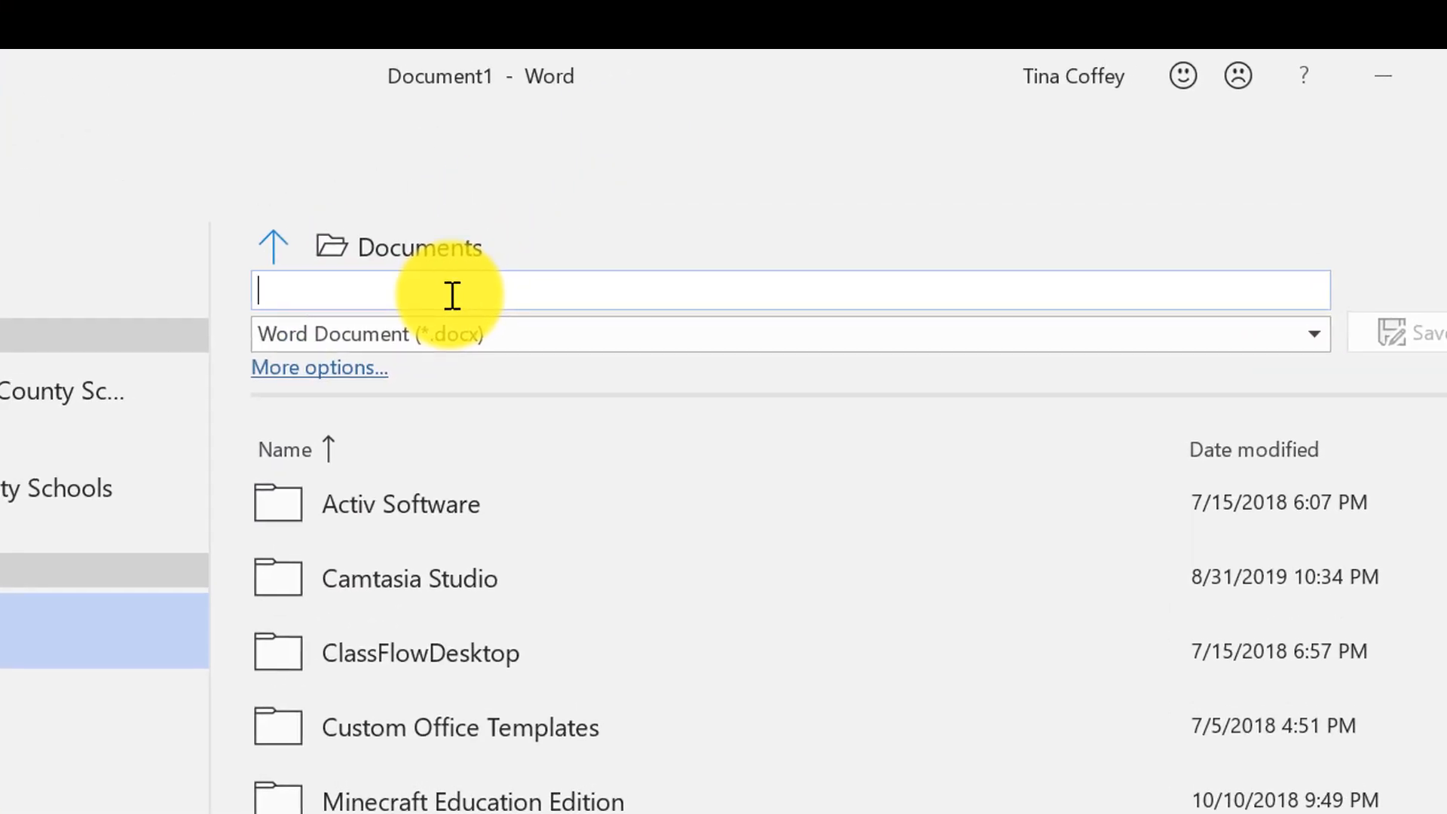
type("W")
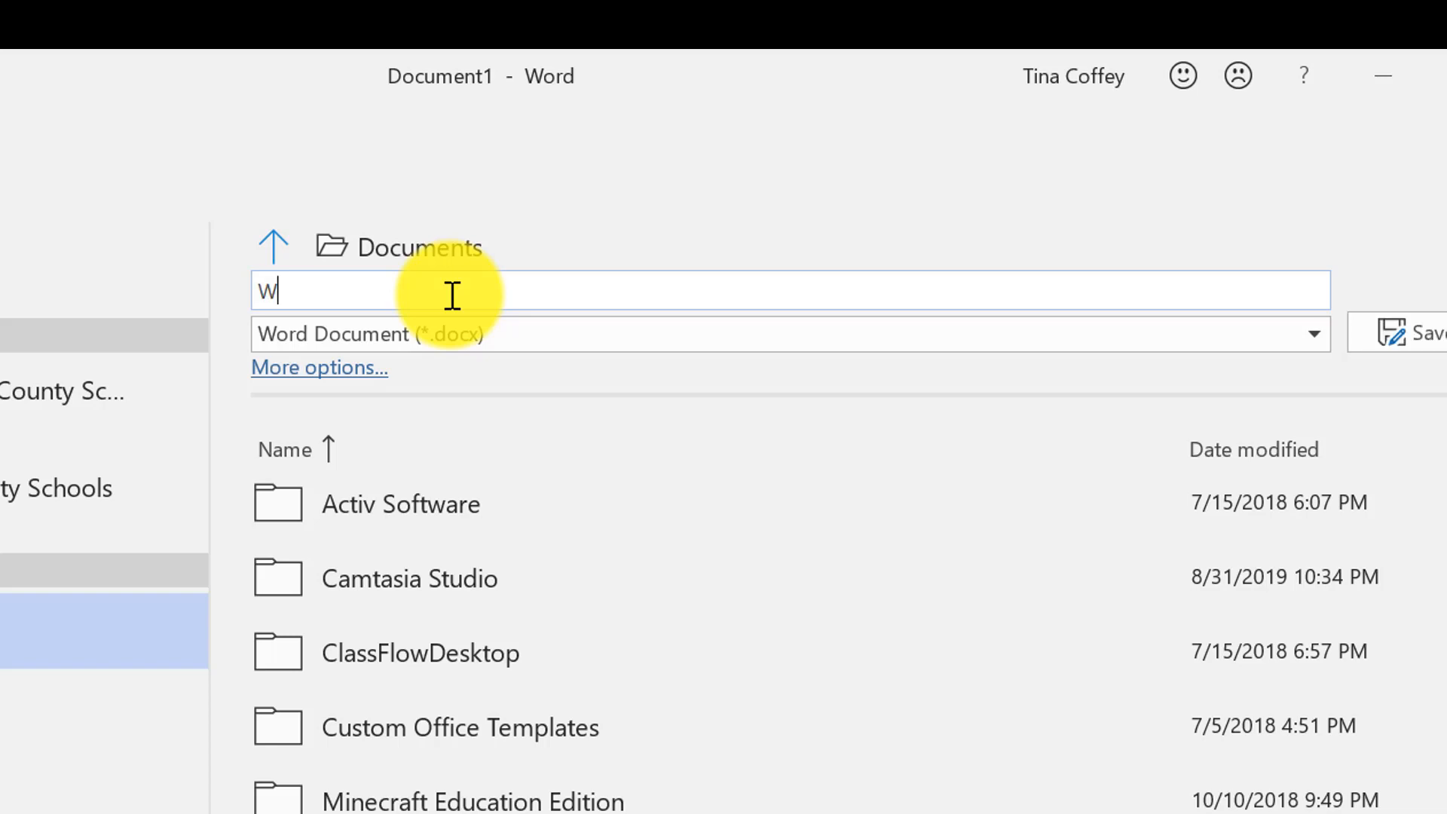
type("ash Hands Flyer")
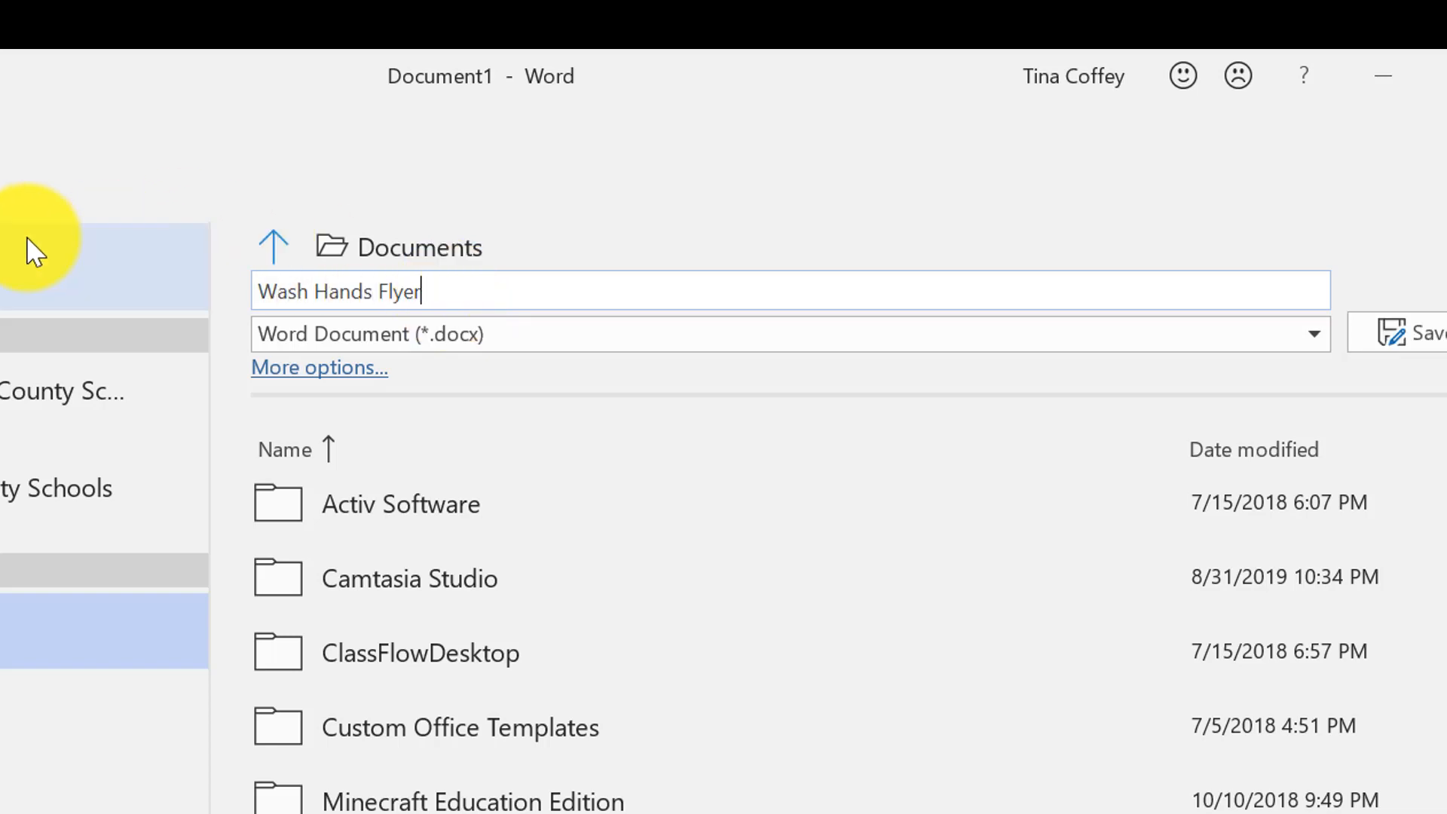
left_click(1397, 340)
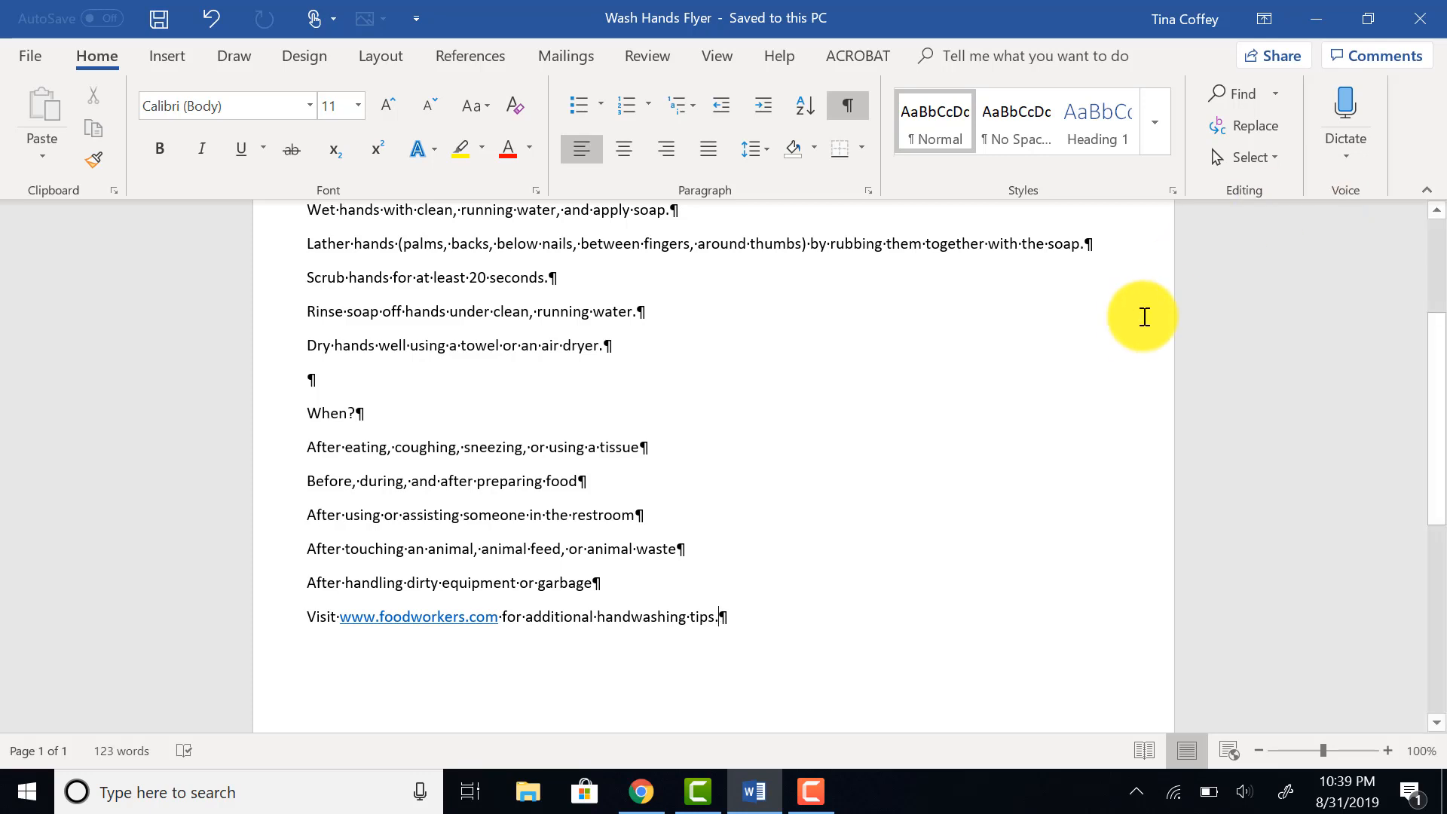
Apply the Slate theme to the document.
scroll(839, 442, "down", 1)
scroll(581, 533, "up", 3)
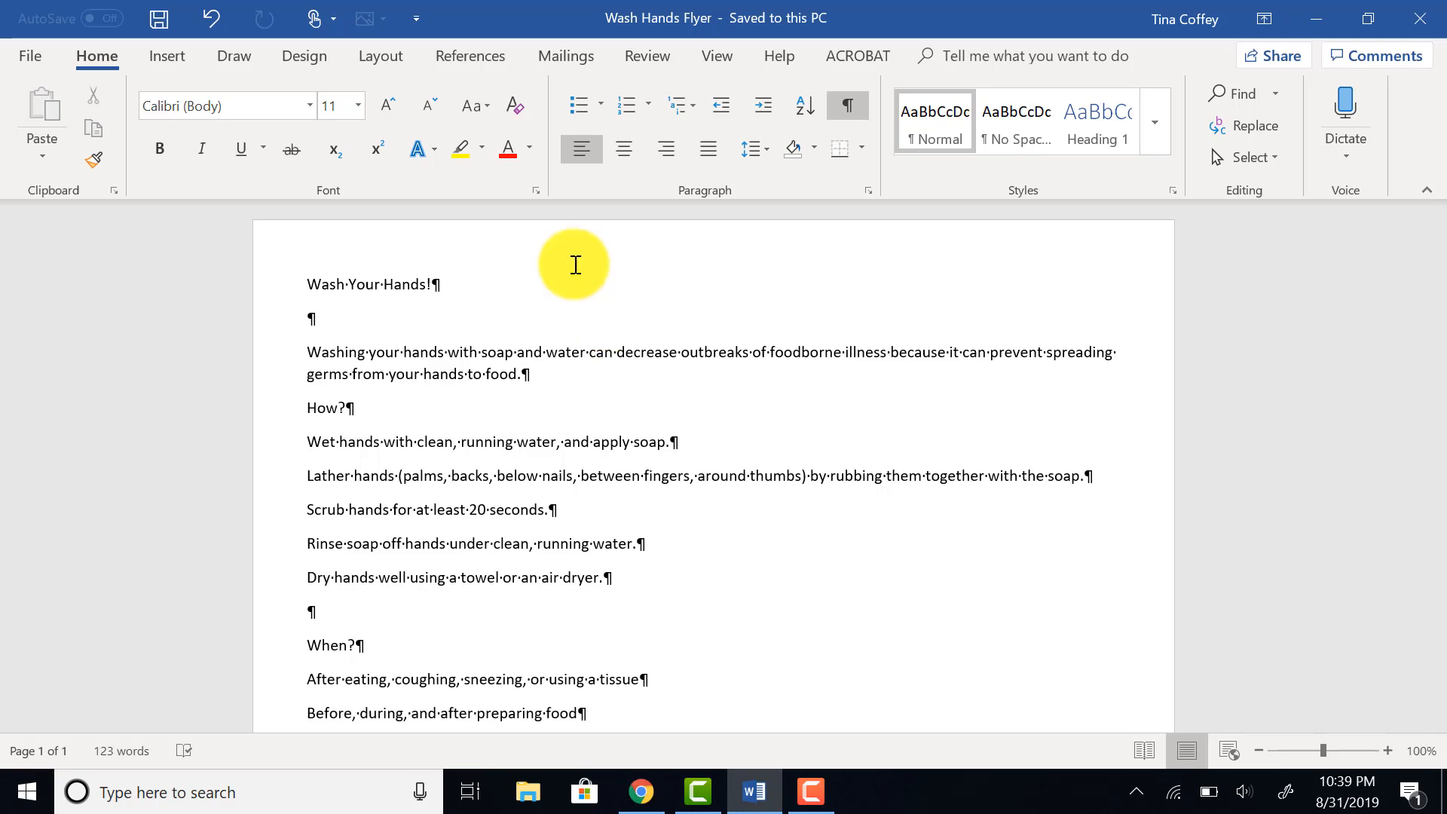
left_click(362, 65)
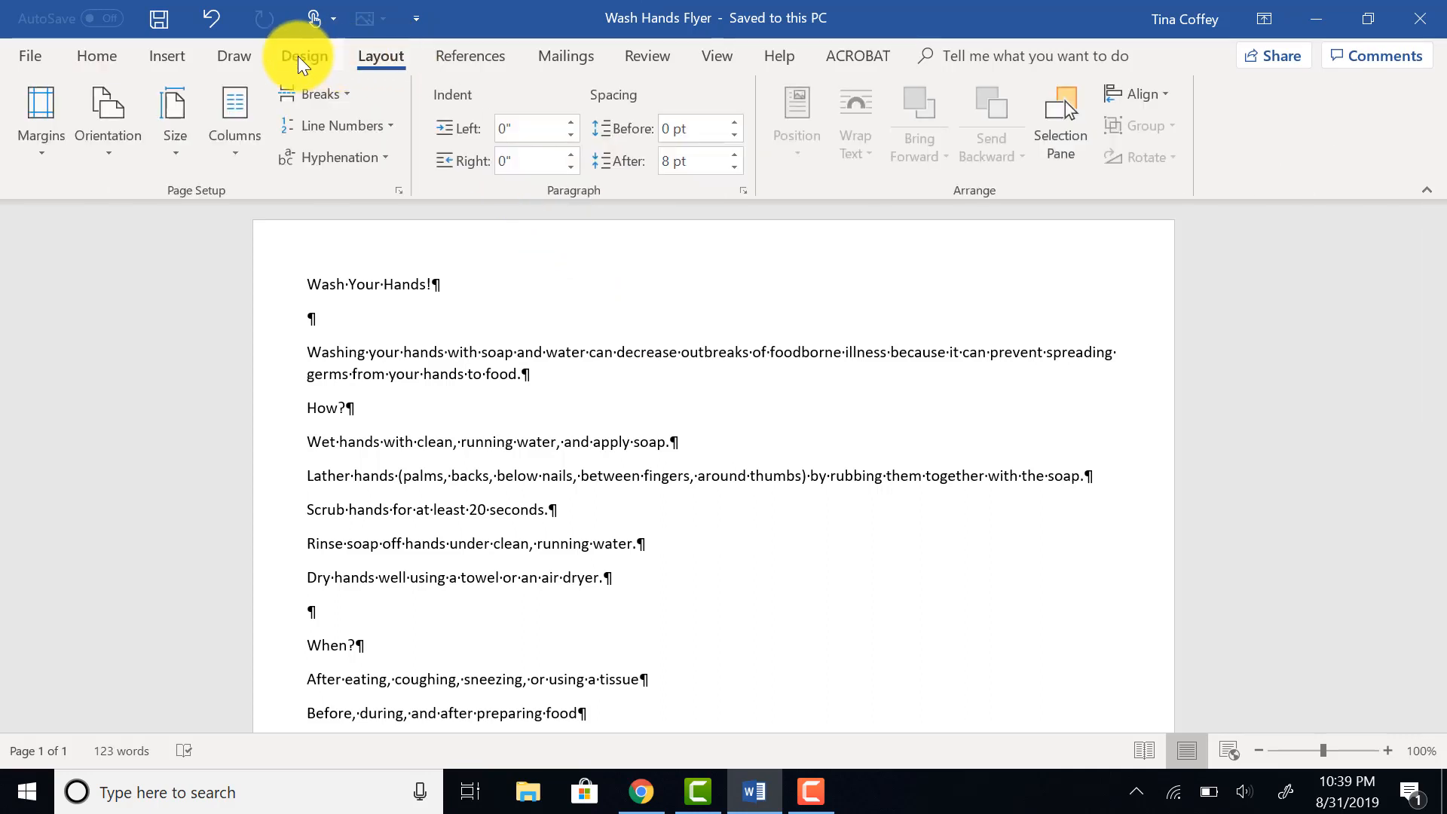
left_click(314, 52)
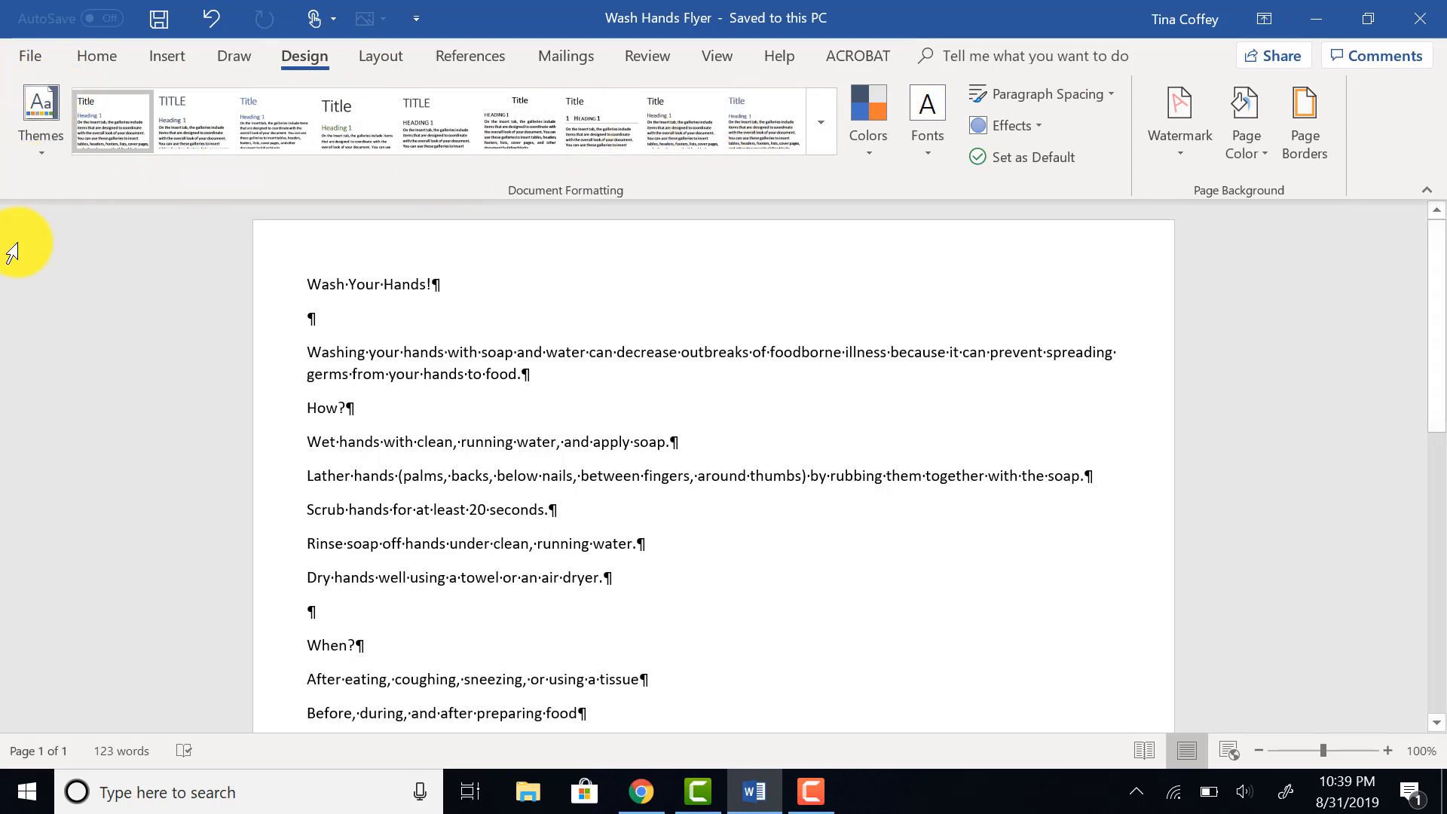
left_click(35, 164)
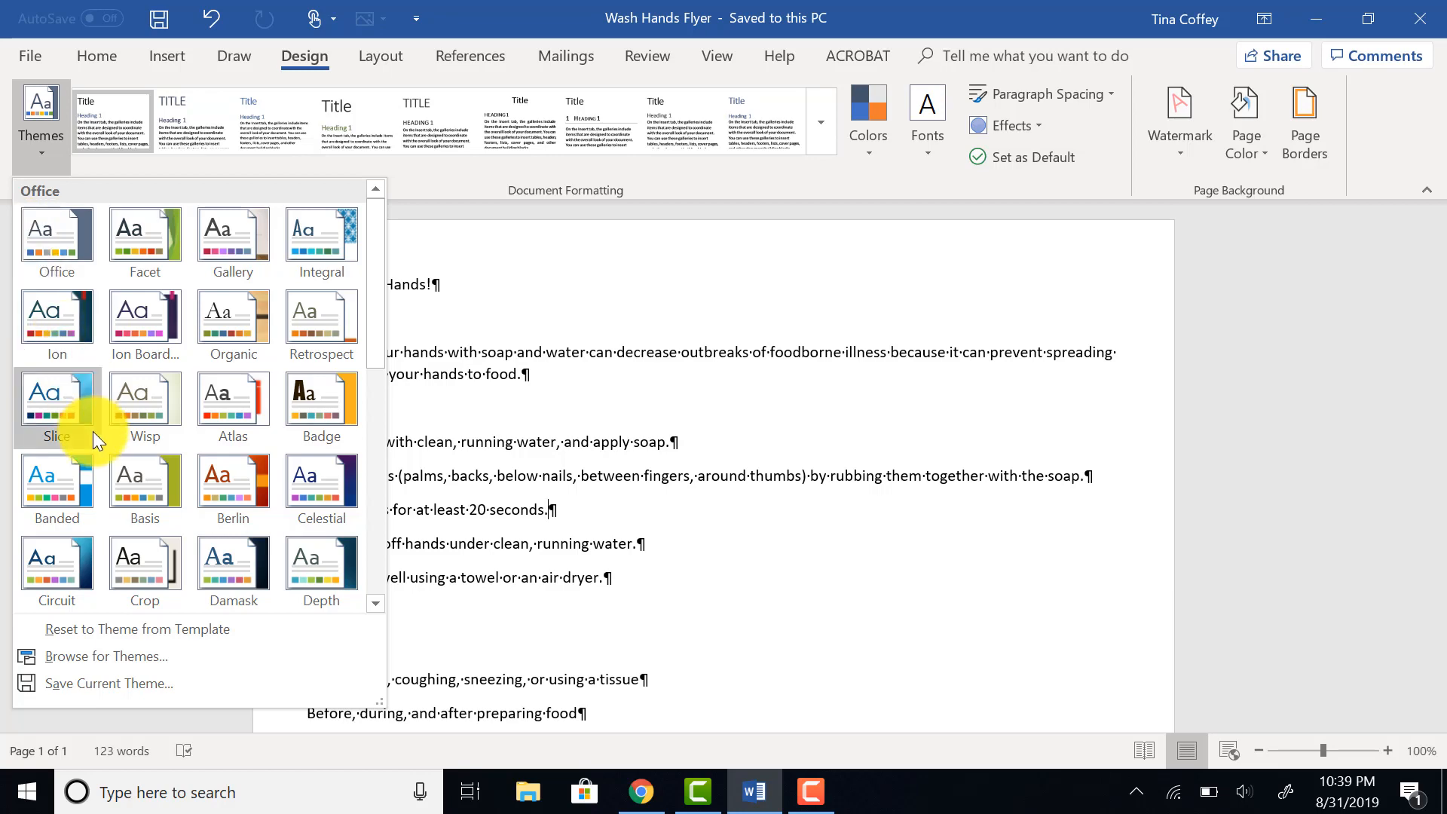
scroll(80, 570, "down", 5)
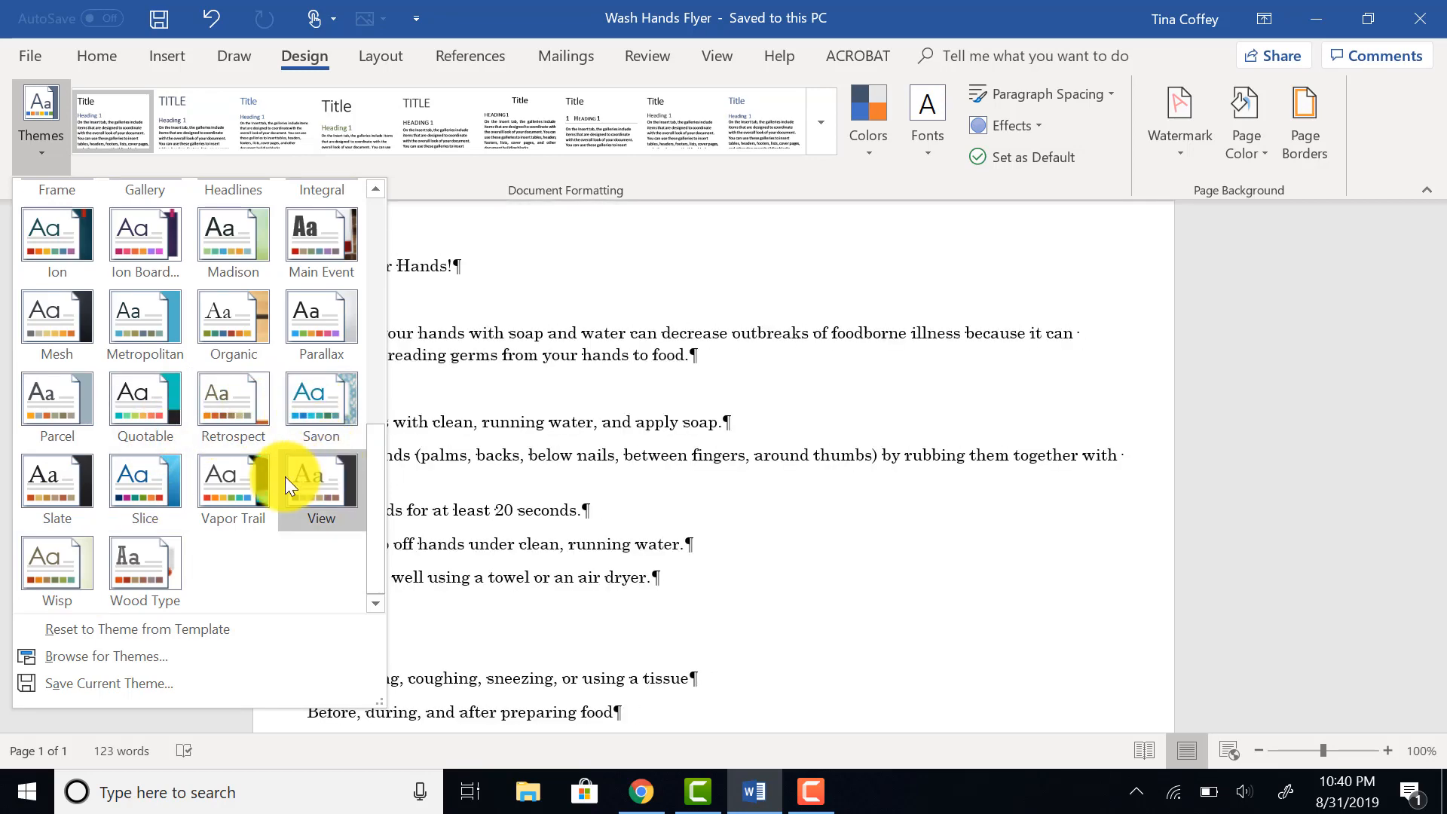
left_click(38, 499)
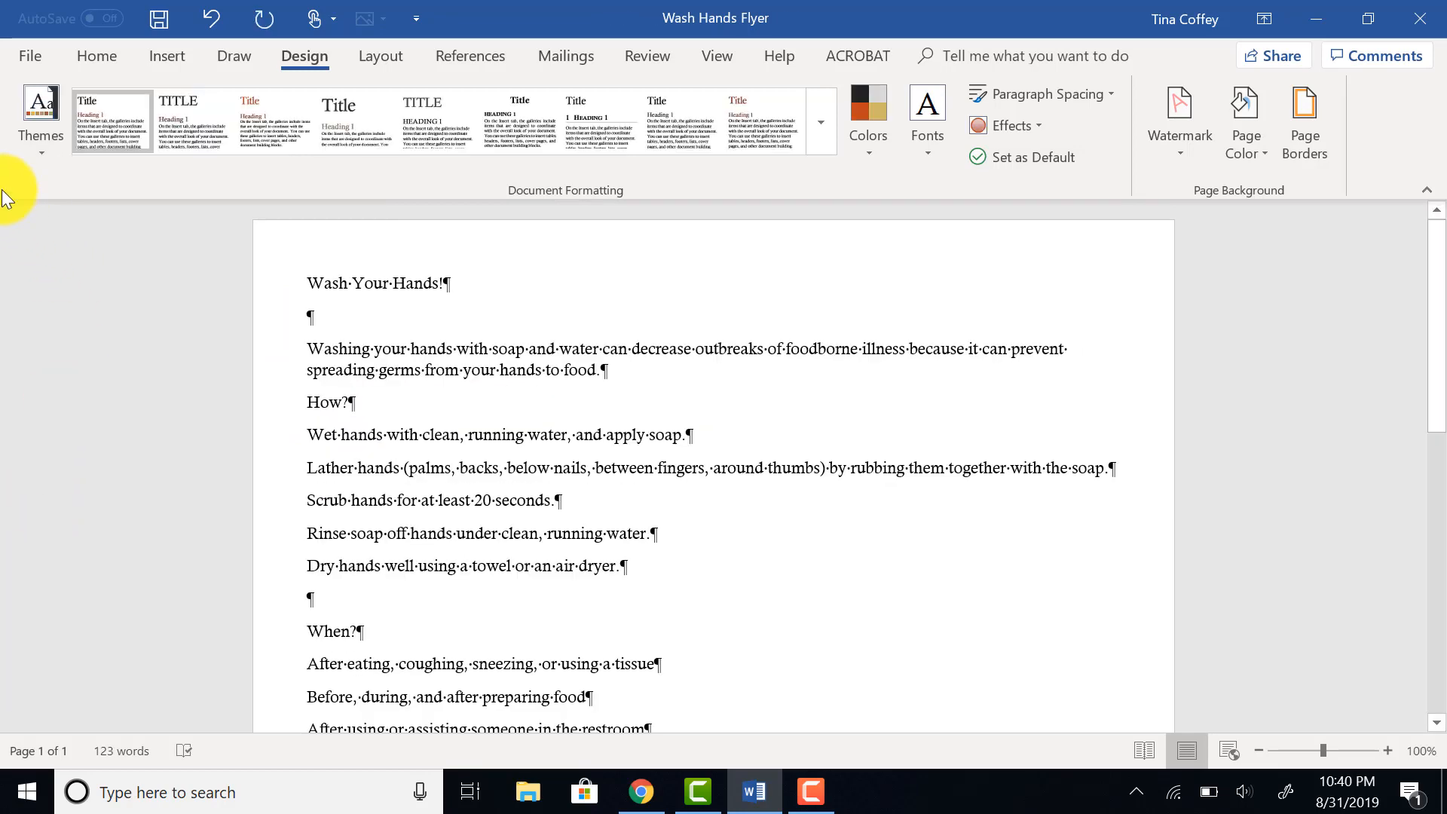
Center the title "Wash Your Hands!" and the introductory paragraph beginning "Washing your hands with soap and water".
left_click(98, 57)
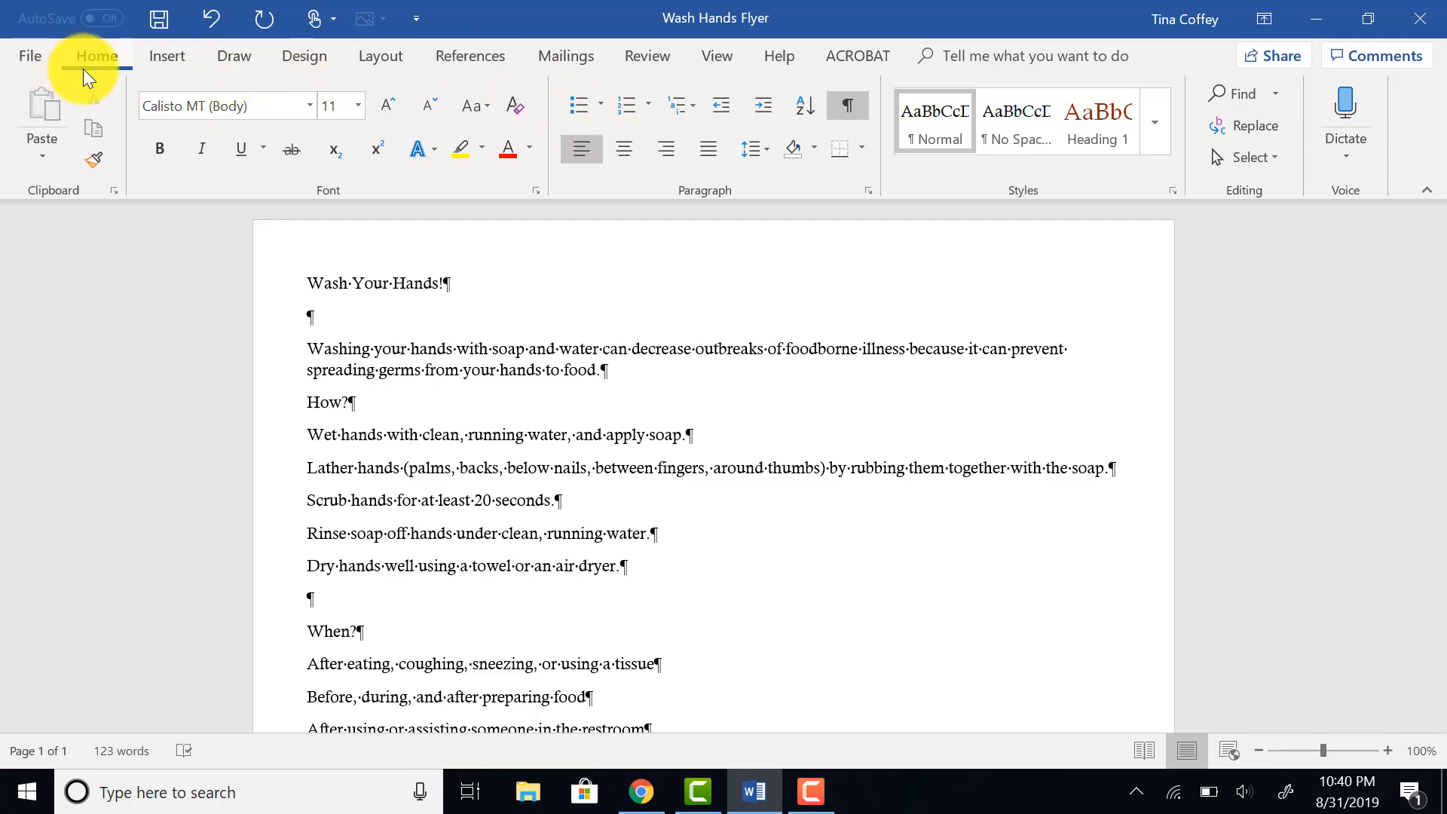
left_click(630, 149)
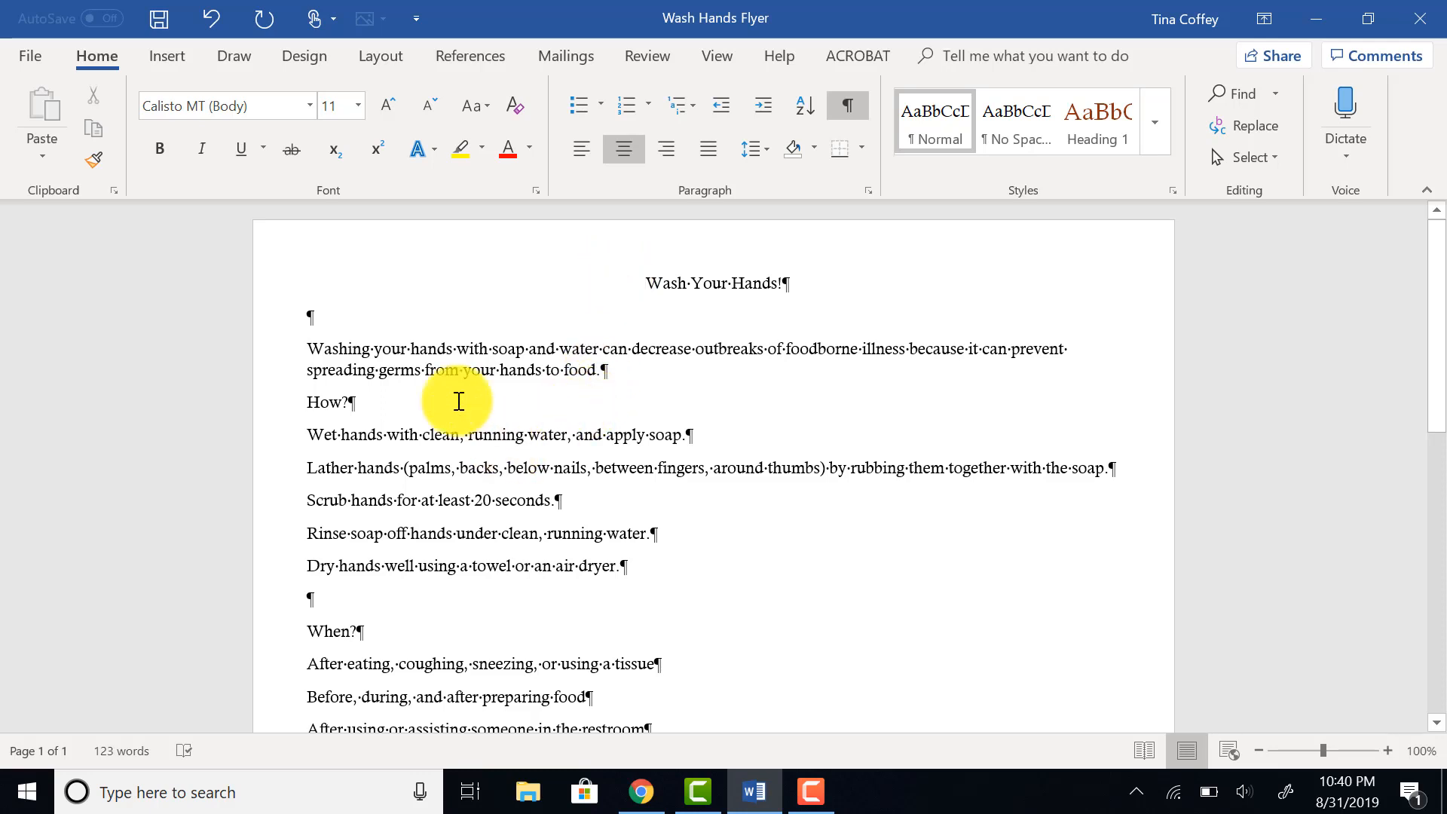
left_click_drag(301, 345, 607, 372)
left_click(328, 351)
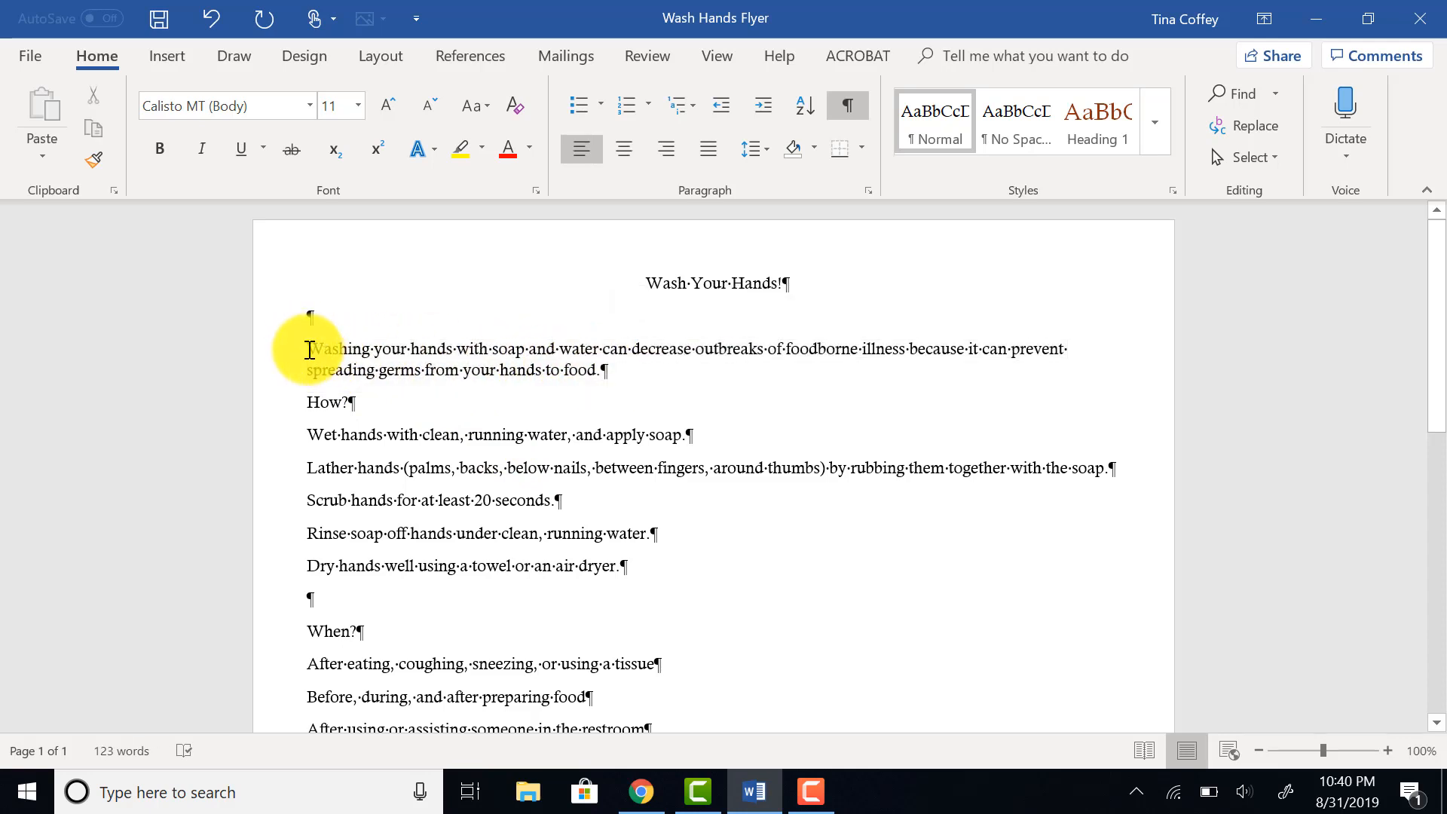
left_click_drag(310, 350, 612, 377)
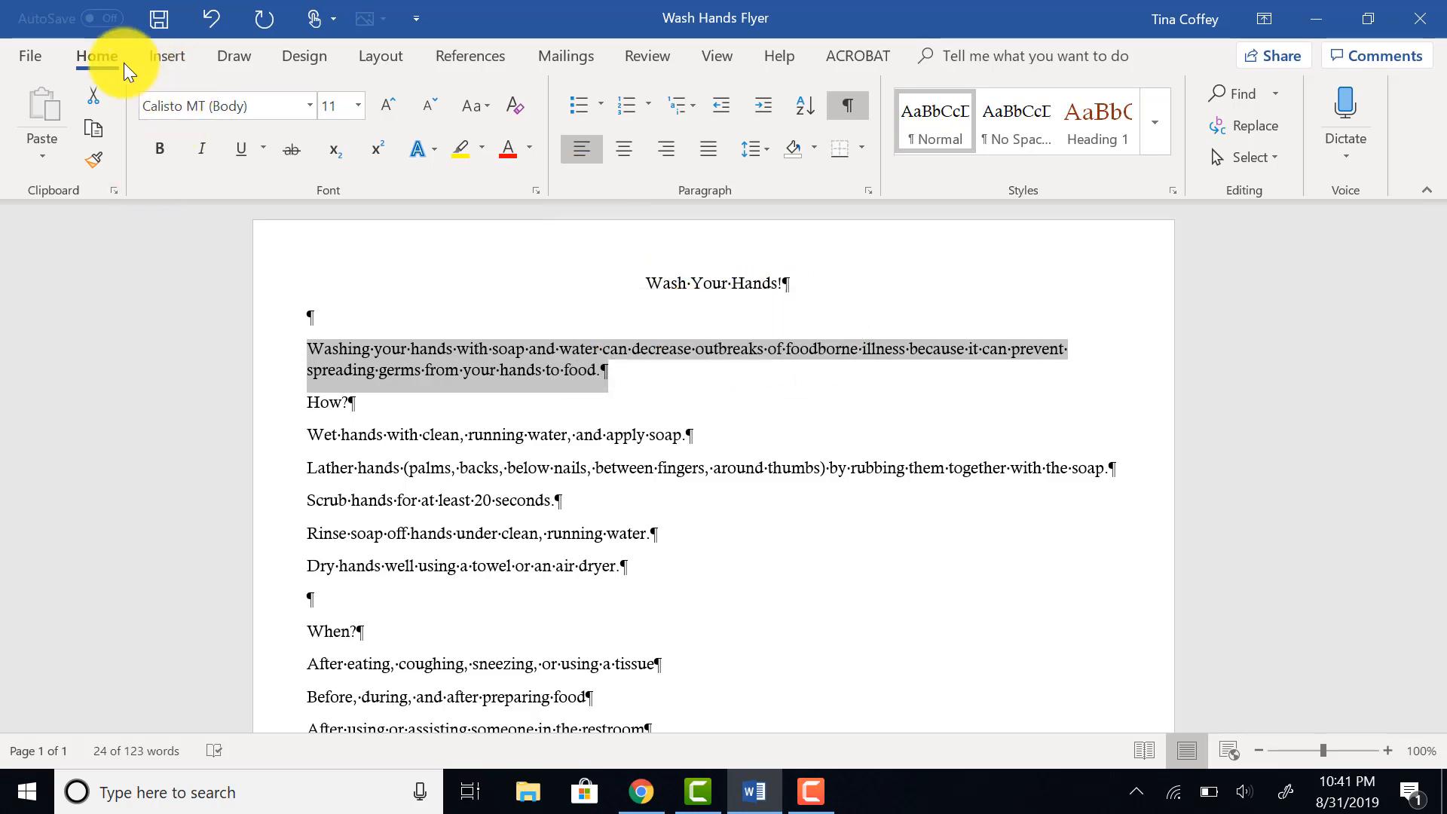
left_click(623, 154)
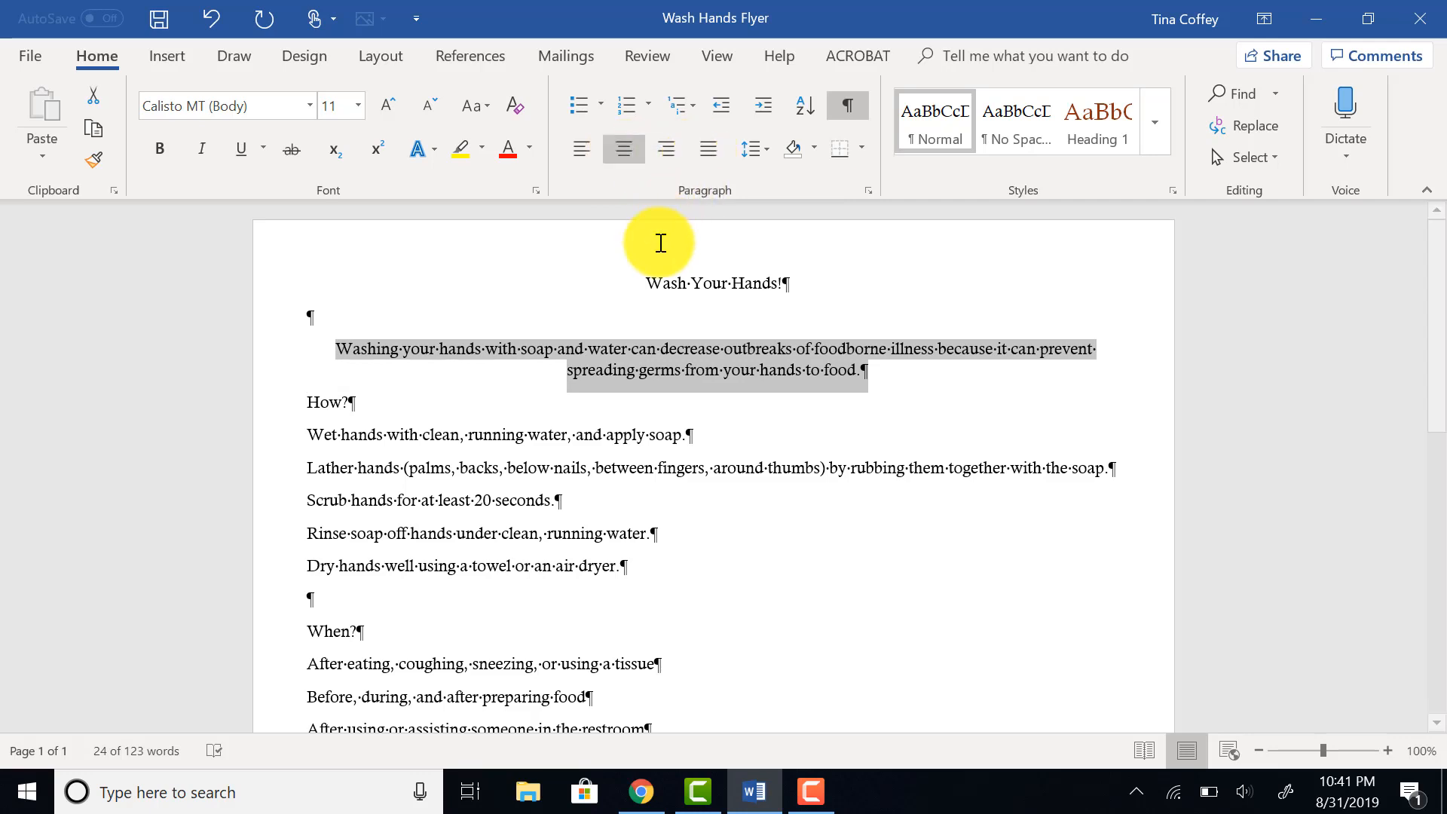
Set the font size of the title line "Wash Your Hands!" to 36.
left_click(637, 282)
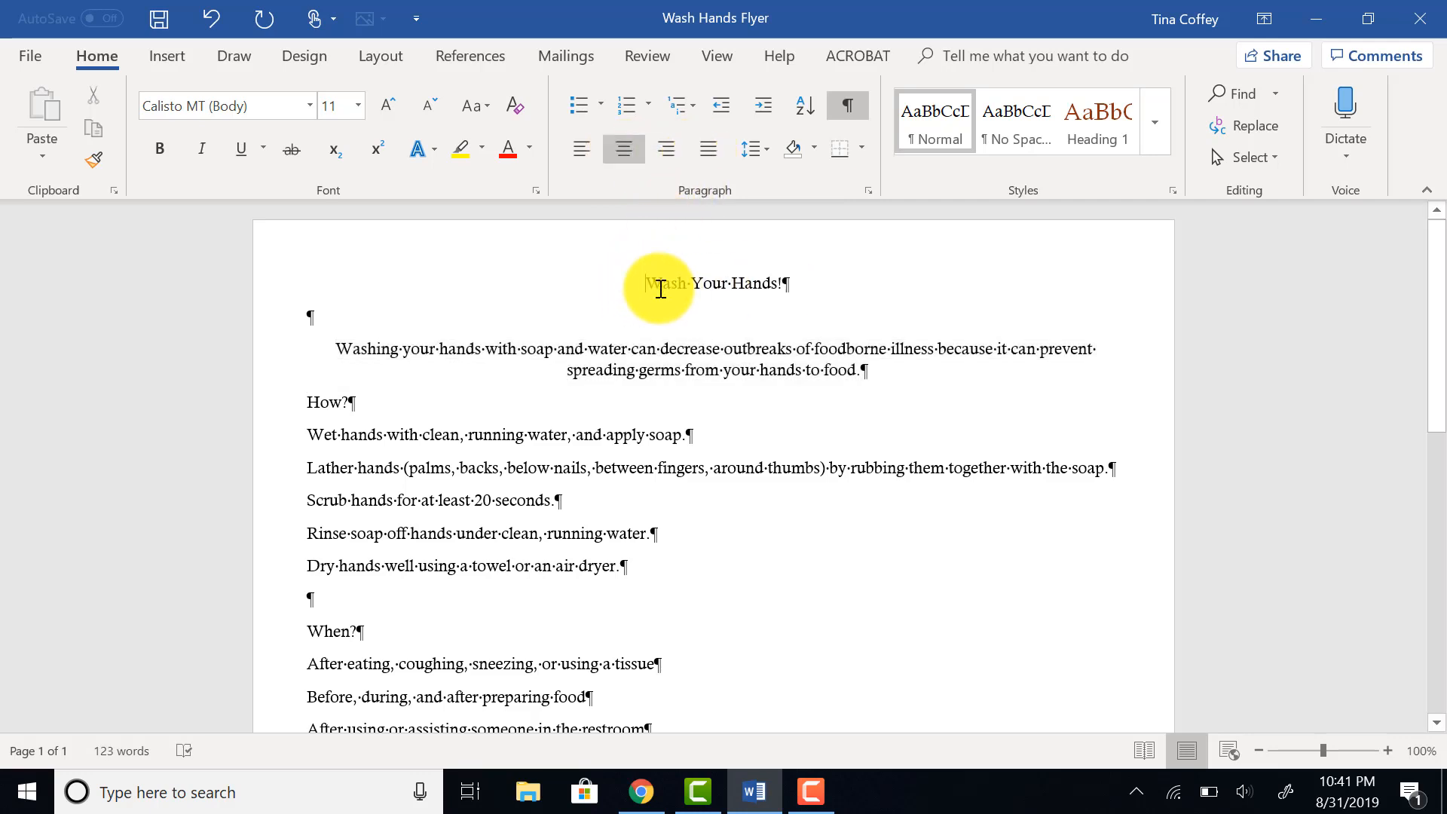
left_click_drag(646, 282, 789, 282)
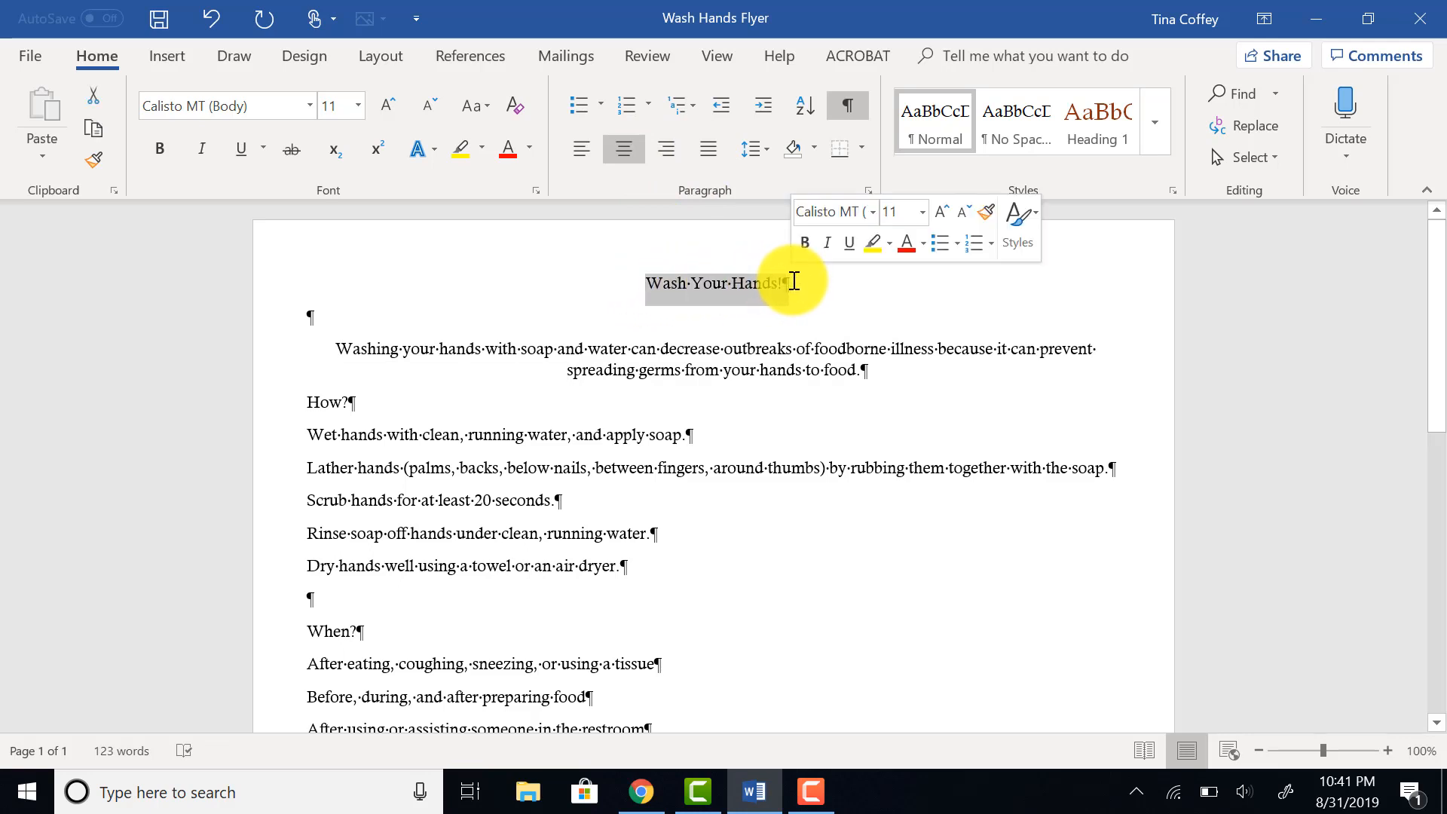
left_click(802, 288)
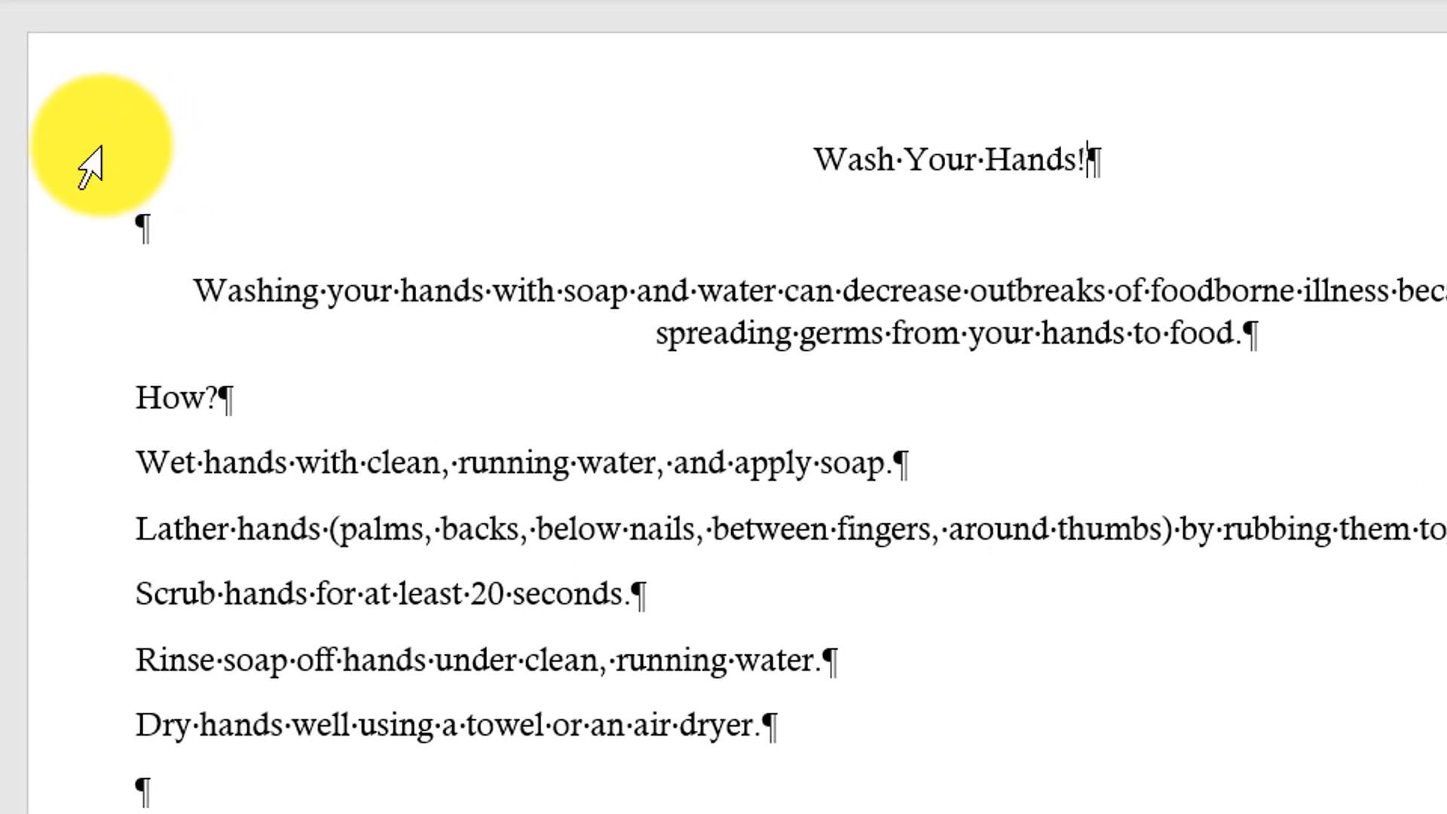
left_click(89, 168)
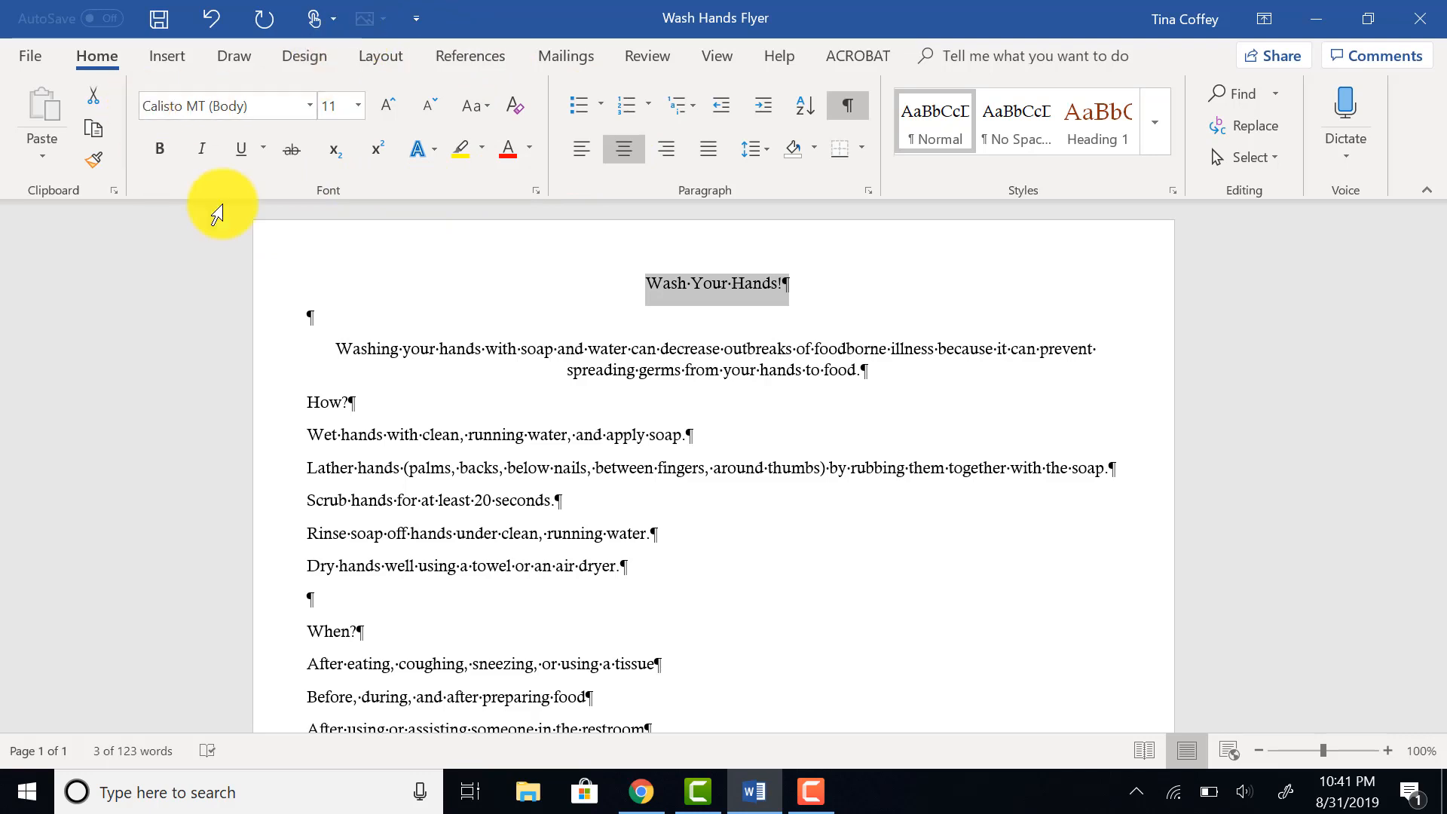
left_click(359, 105)
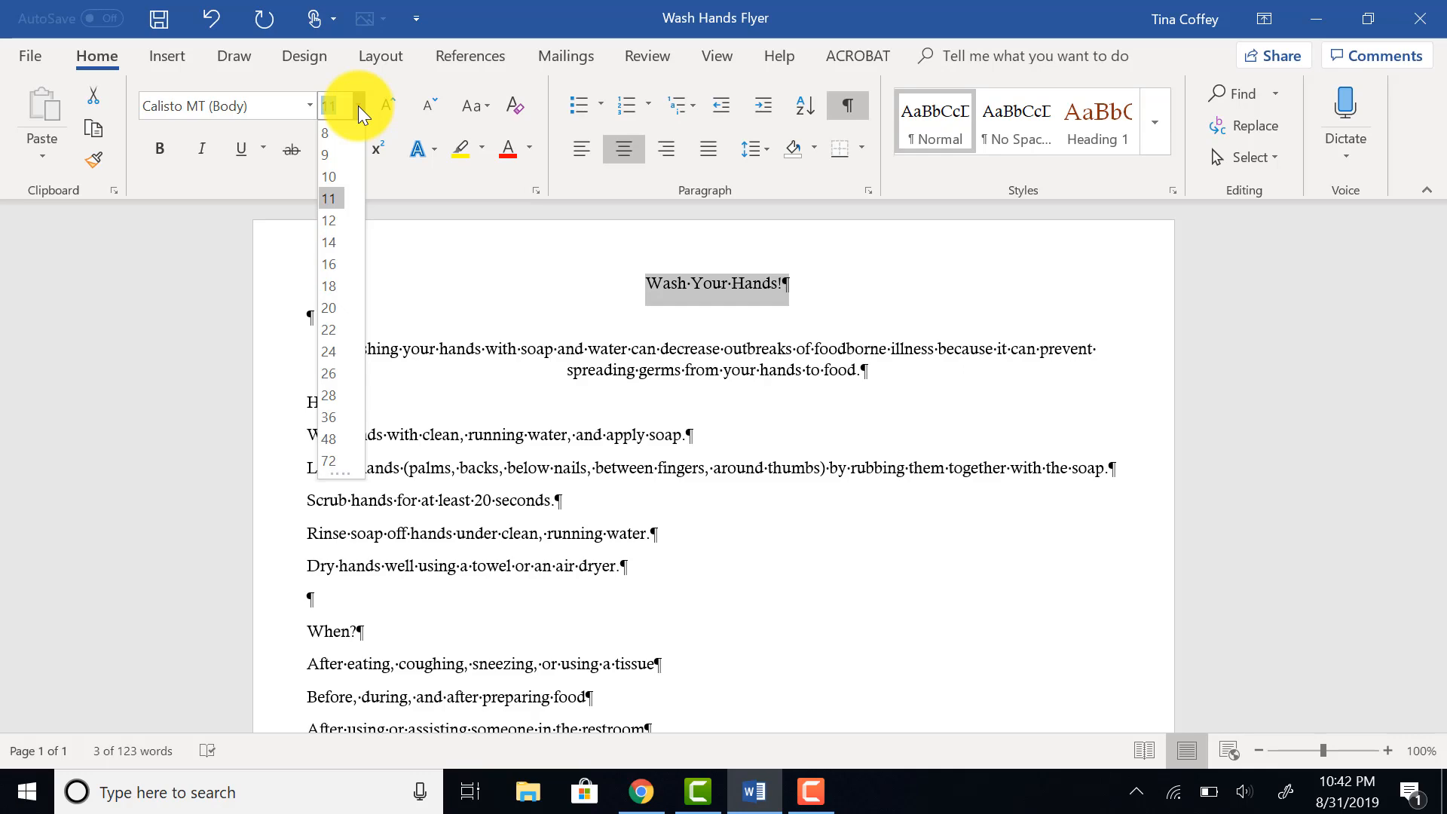
left_click(335, 417)
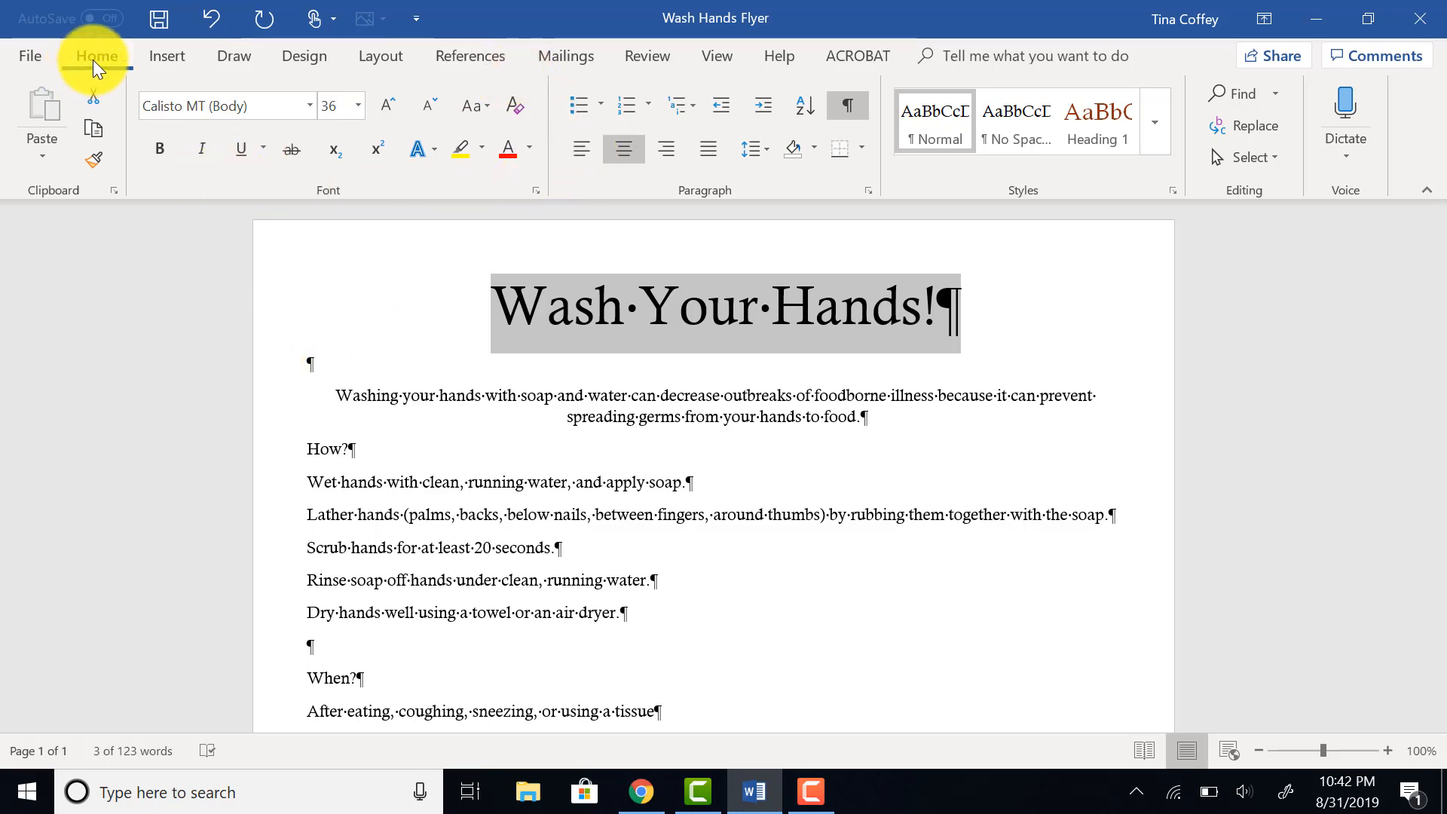
Set the title's font to Rockwell Extra Bold and change its case to UPPERCASE.
left_click(309, 107)
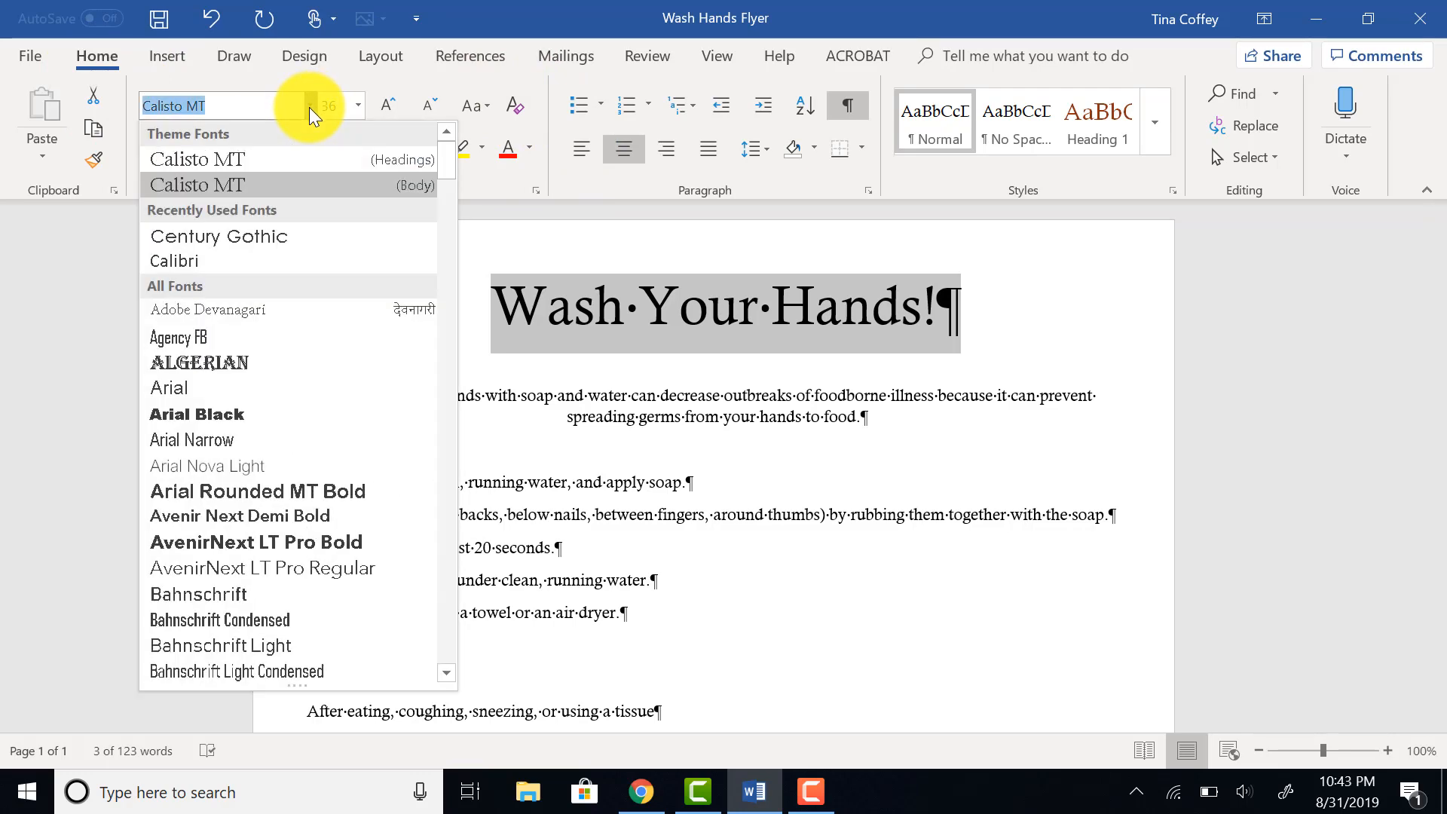
scroll(280, 416, "down", 12)
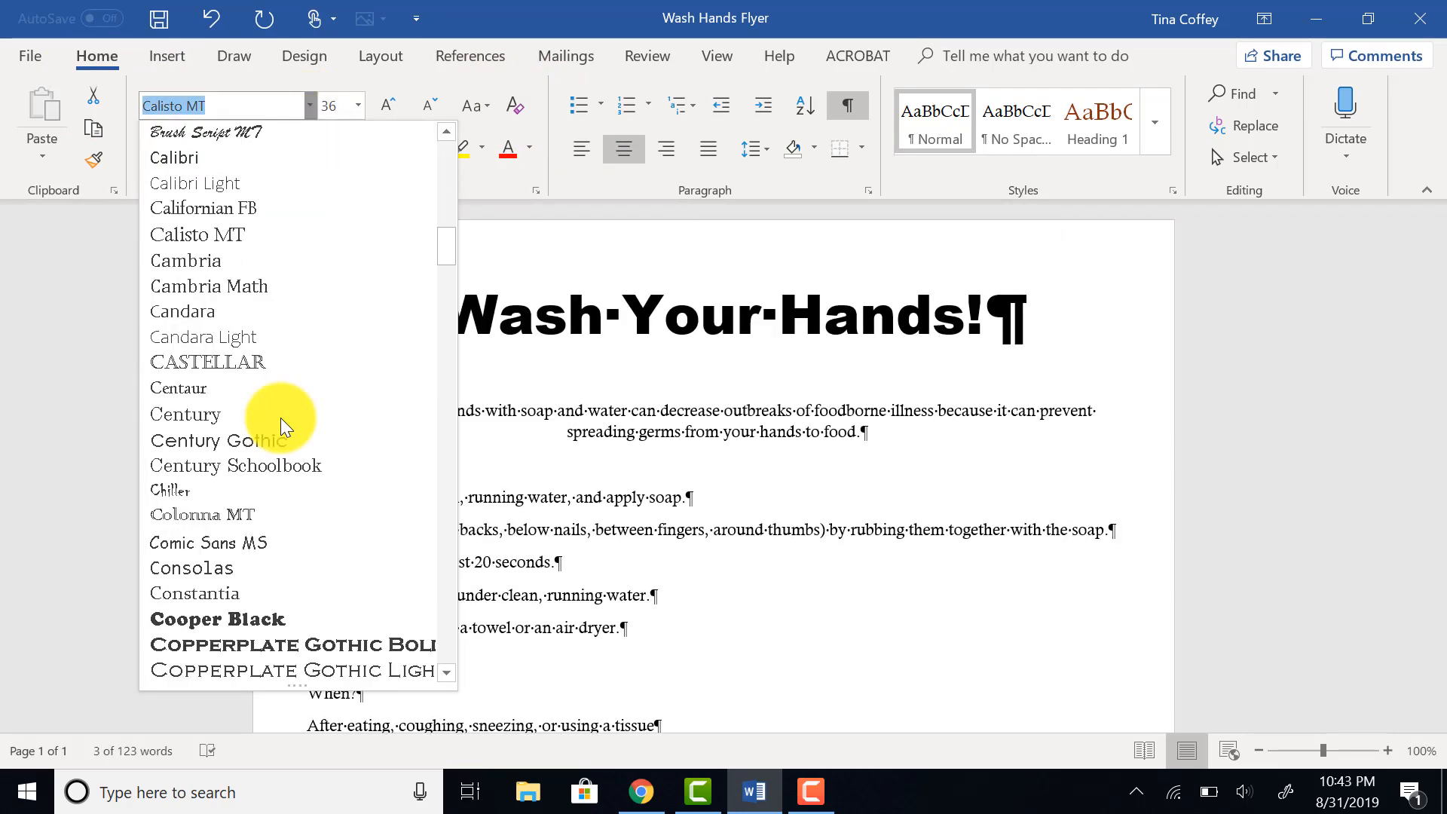
scroll(281, 417, "down", 20)
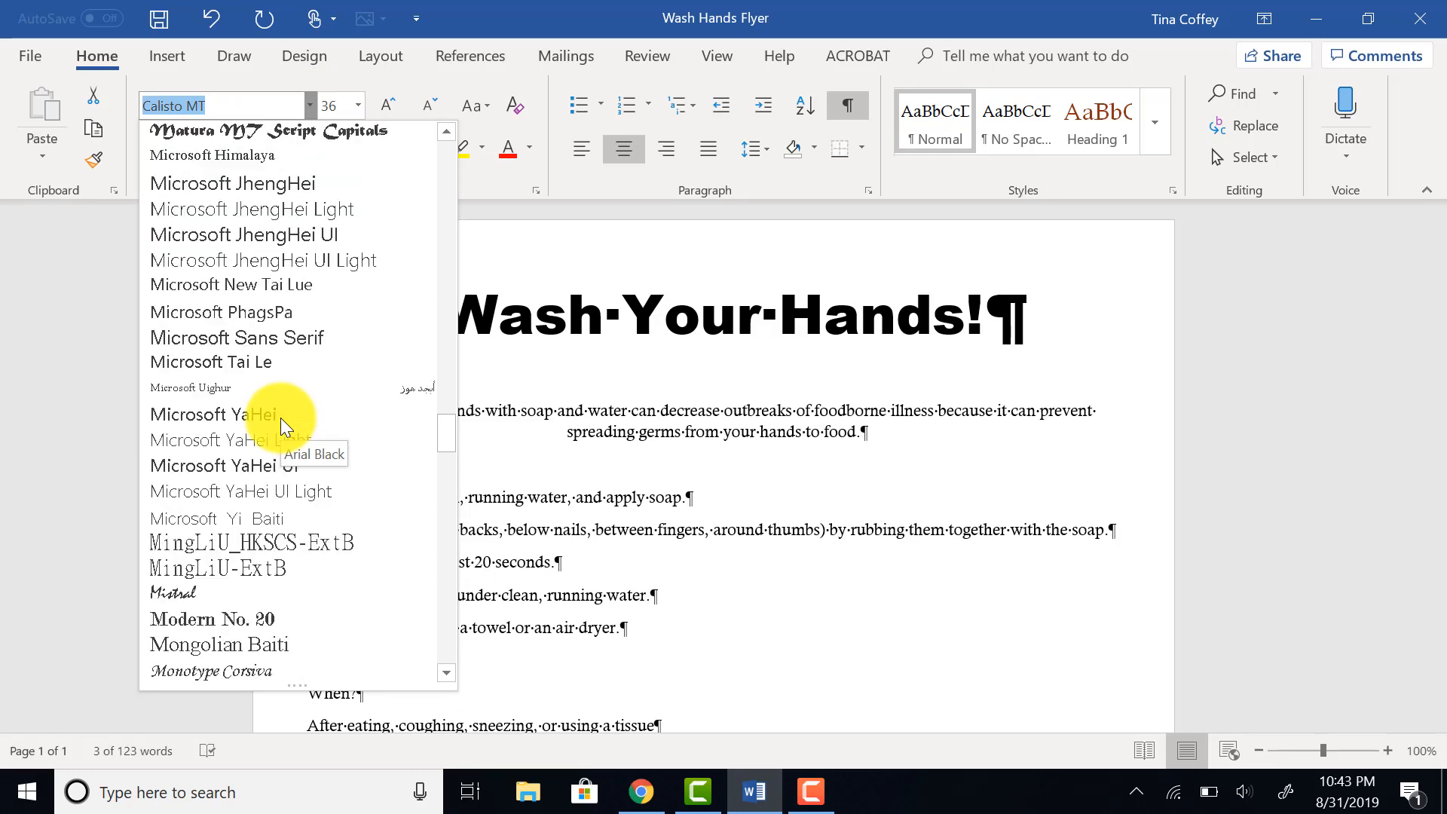
scroll(281, 417, "down", 20)
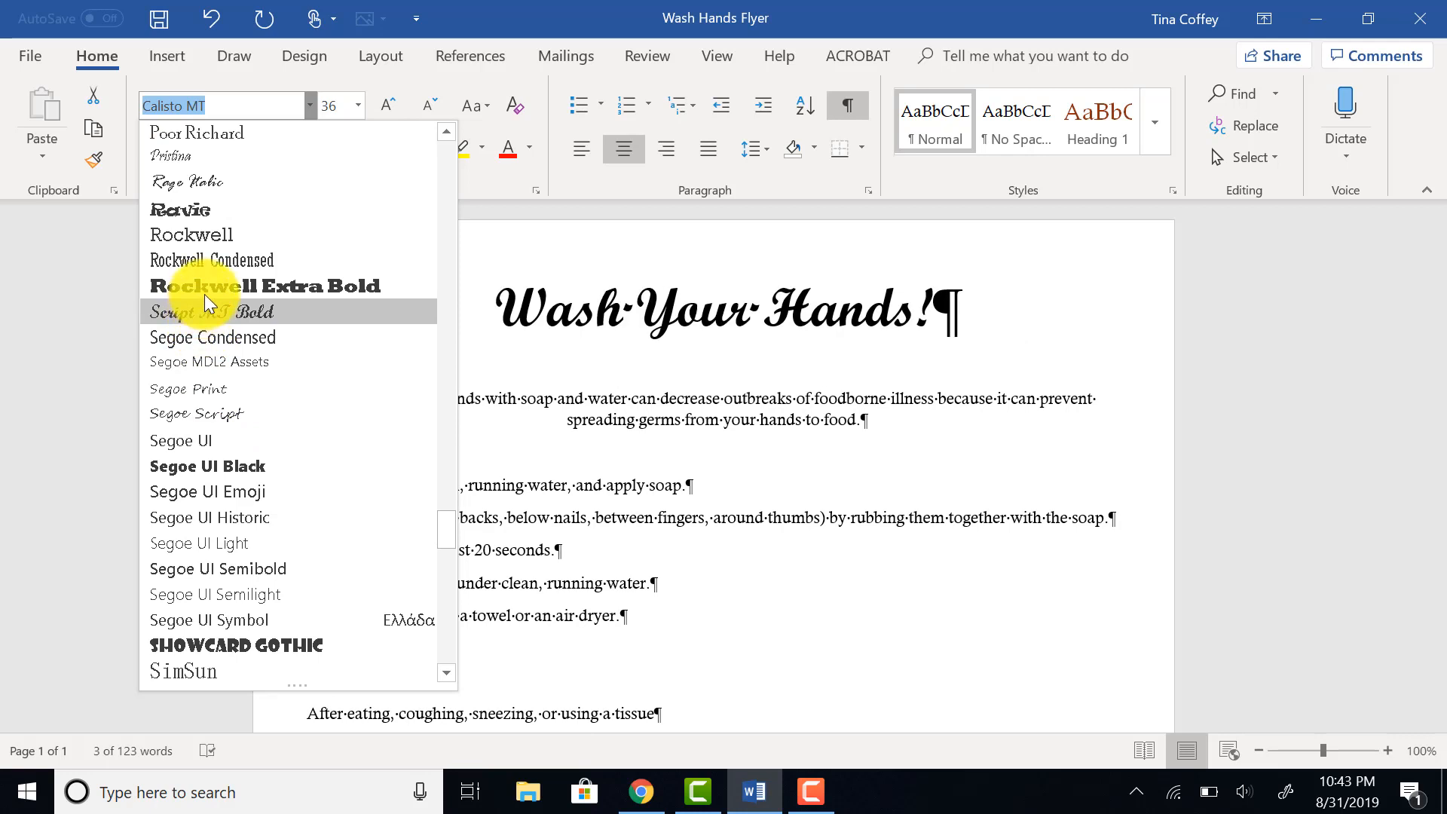
left_click(347, 285)
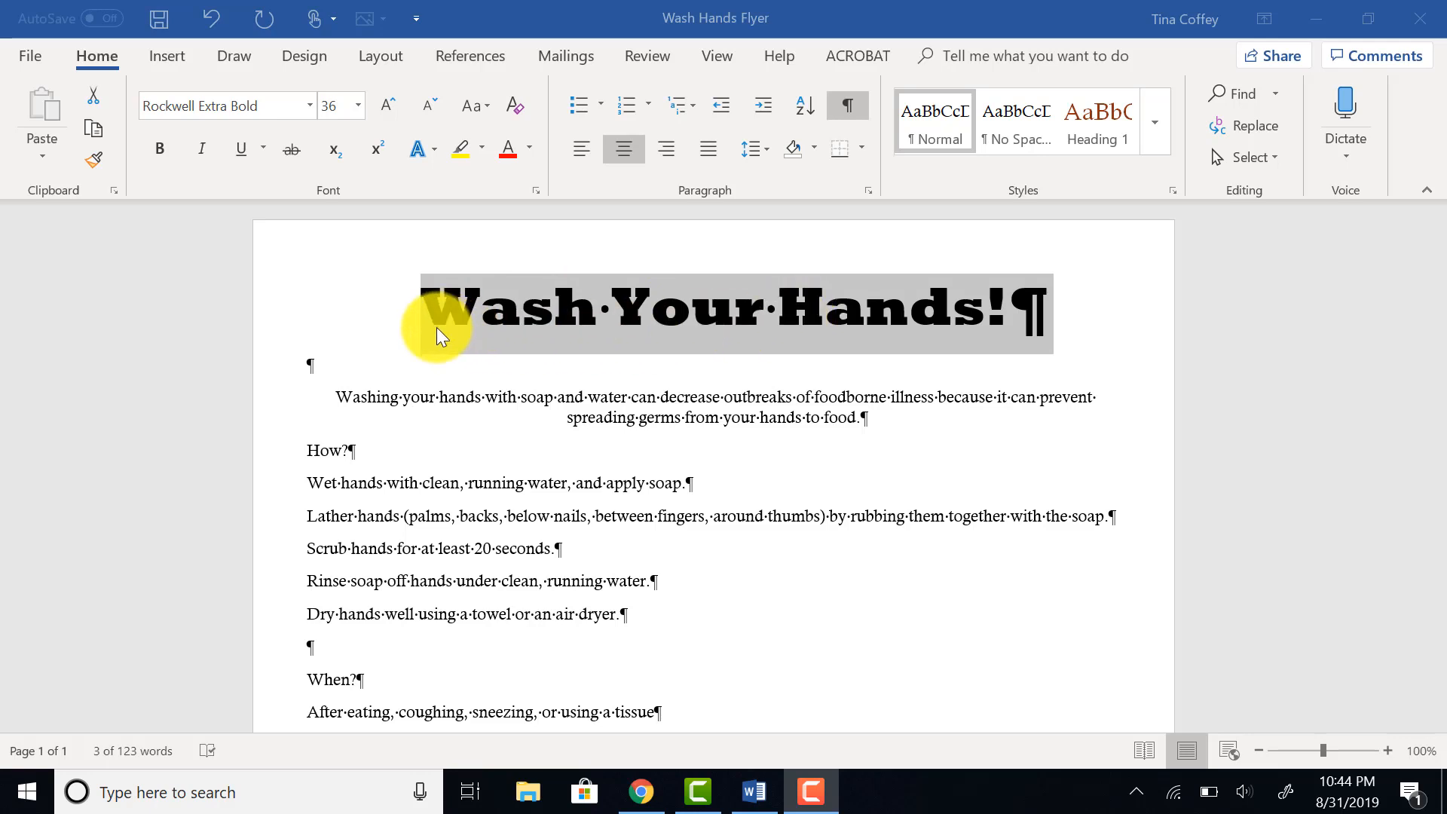
left_click(480, 105)
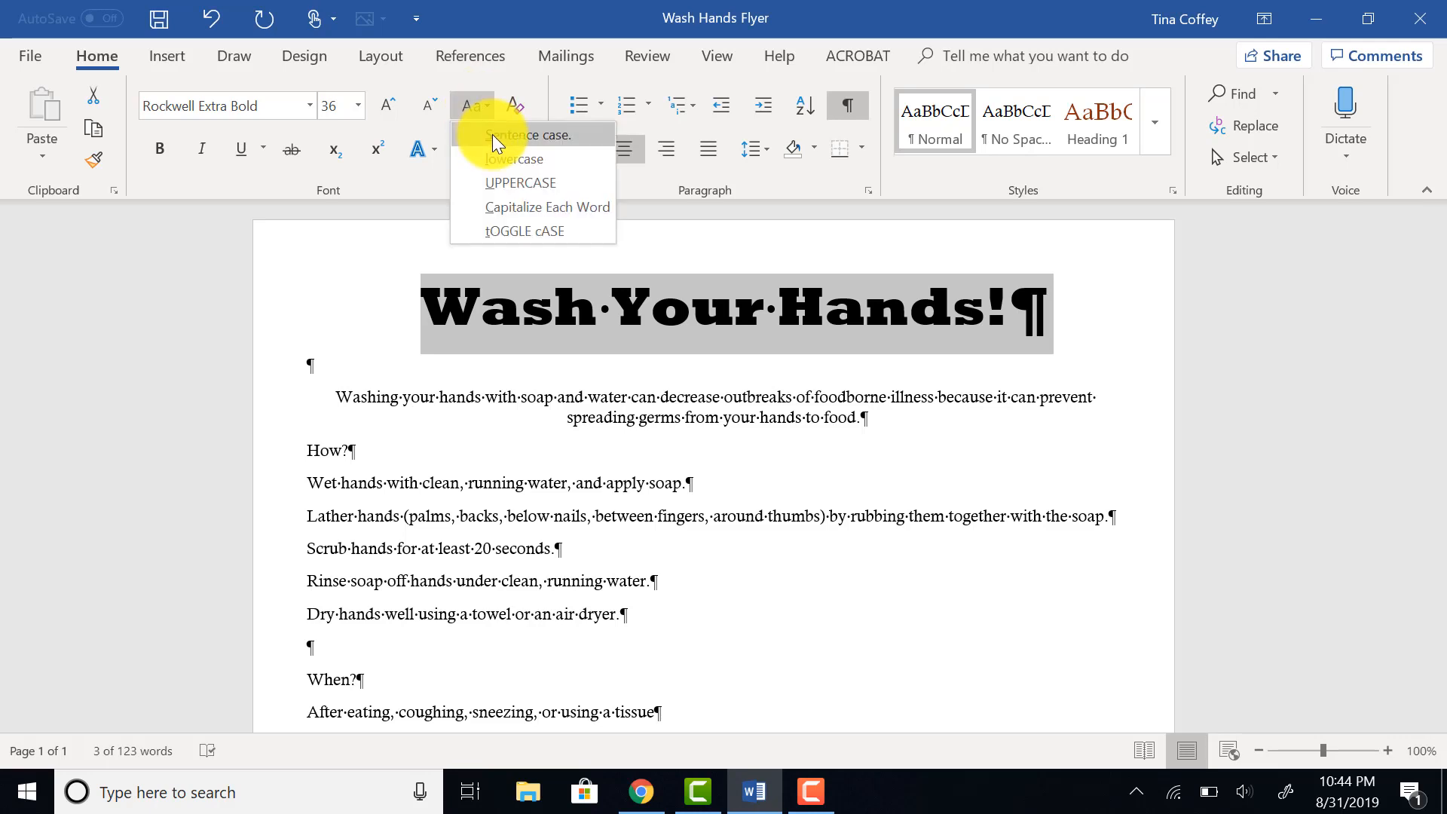
left_click(511, 183)
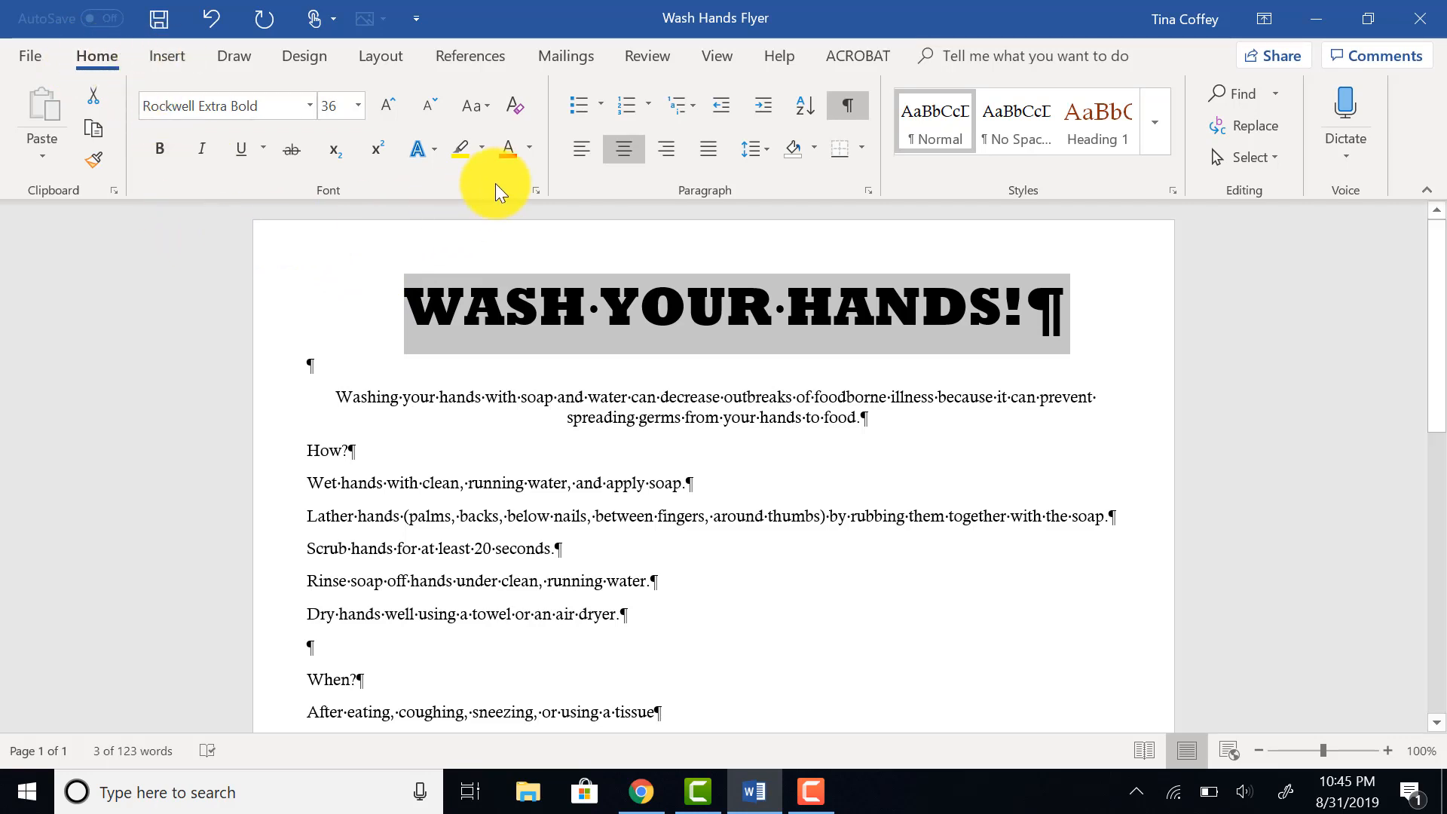
Apply the text effect "Fill: White; Outline: Brown, Accent color 1; Glow: Brown, Accent color 1" to the title.
left_click(434, 152)
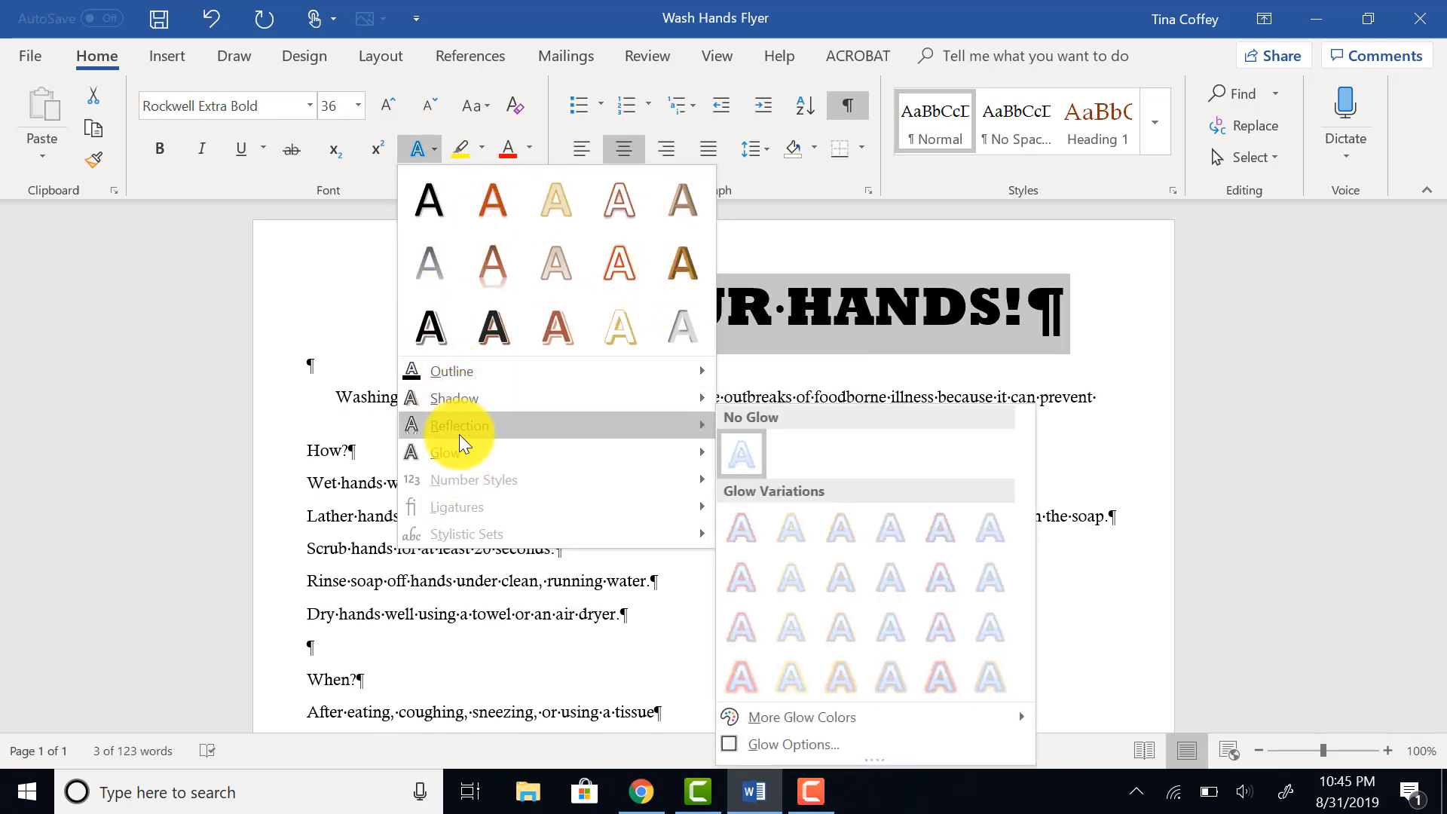
mouse_move(451, 361)
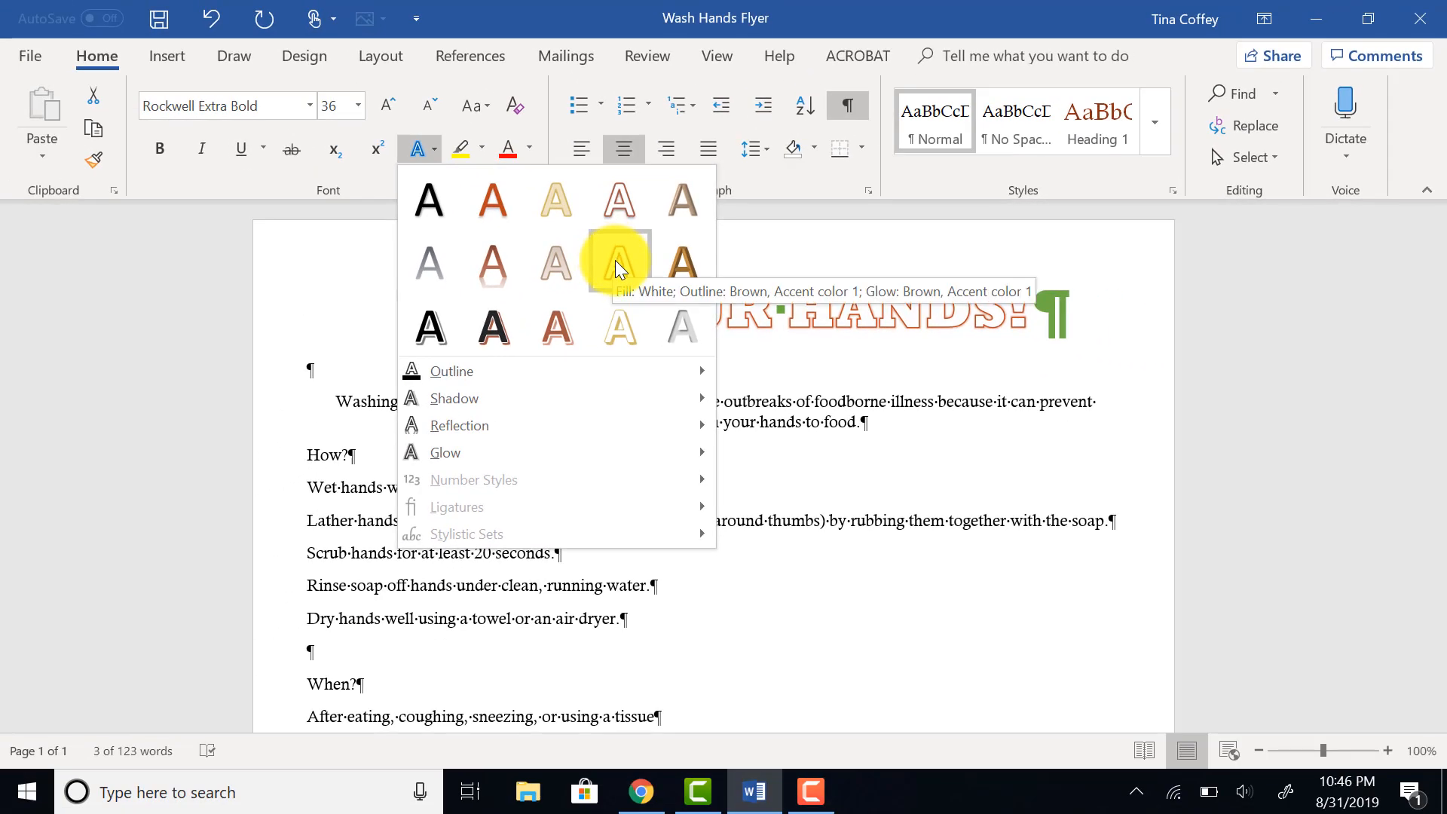
left_click(616, 261)
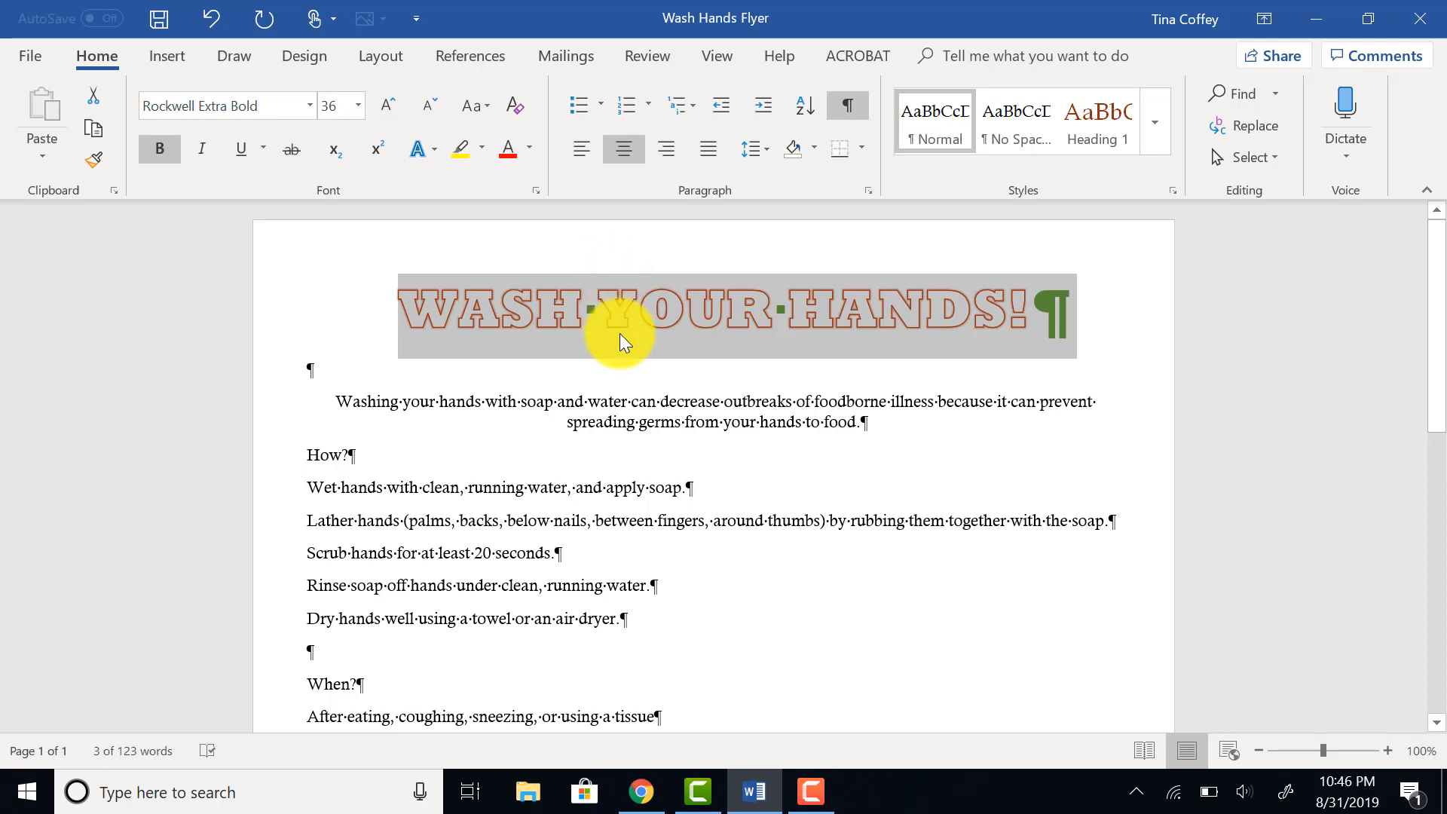
left_click(1023, 470)
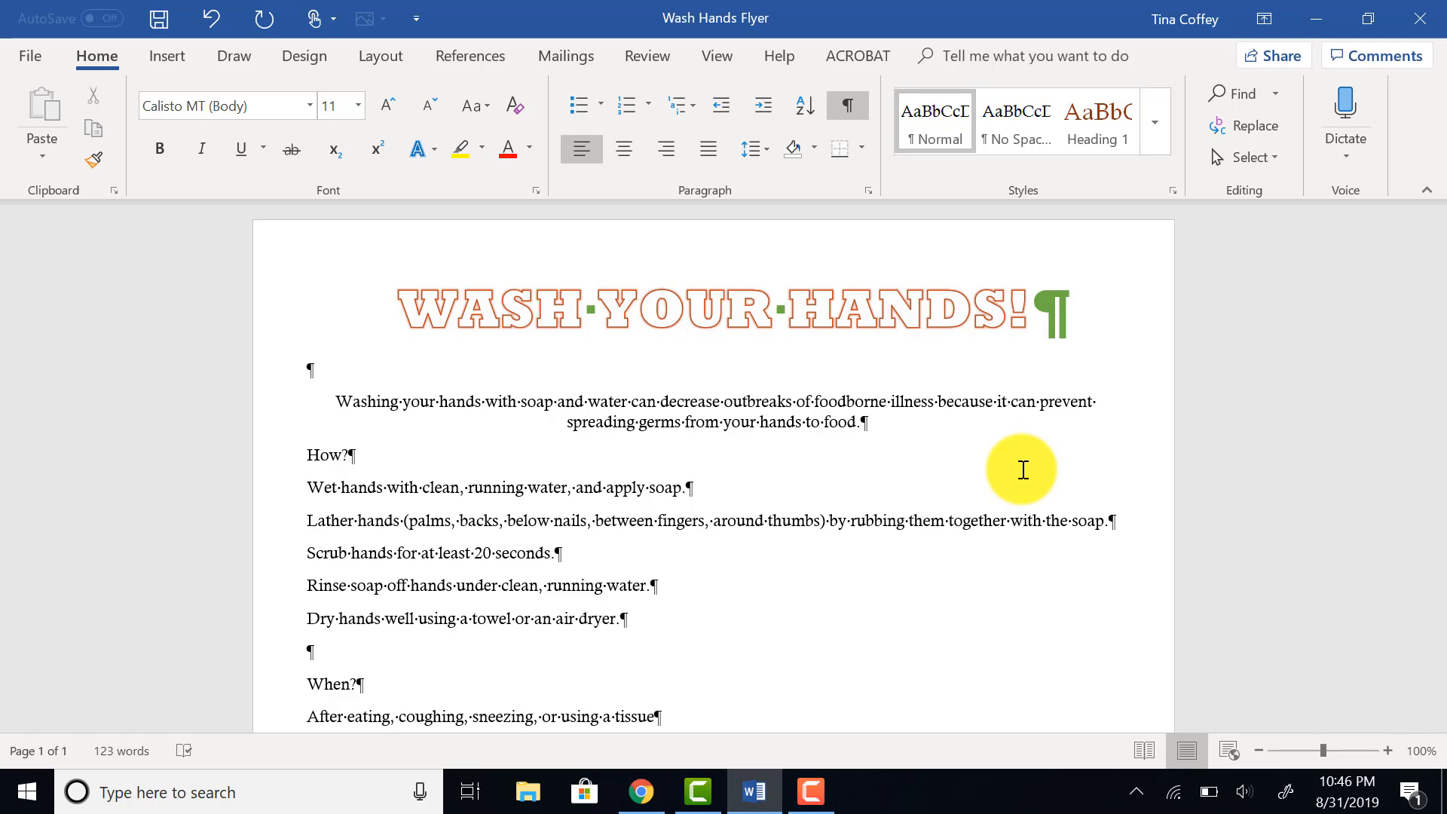
Shade the title paragraph "WASH YOUR HANDS!" with a brown background.
left_click(459, 309)
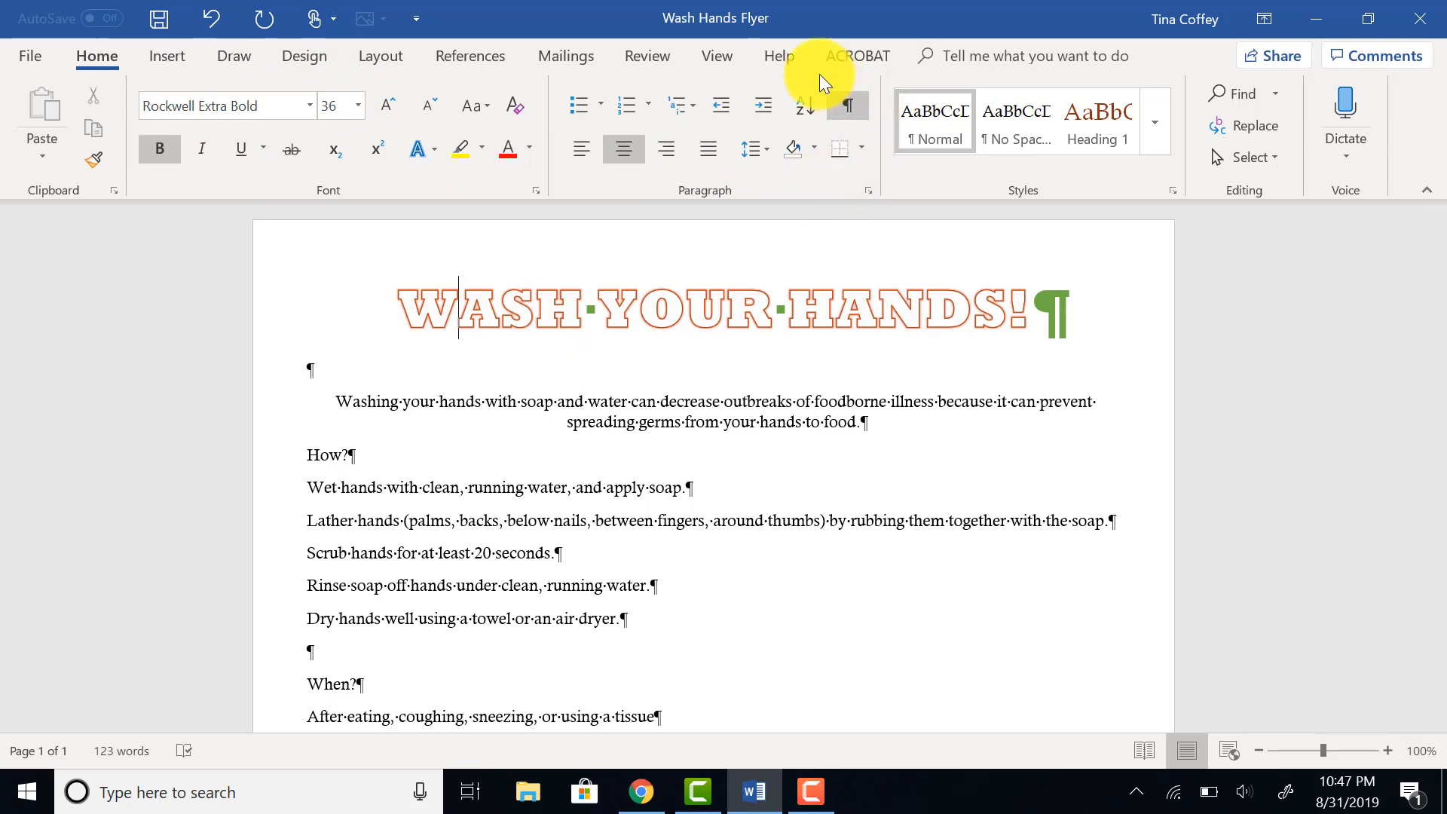
left_click(811, 149)
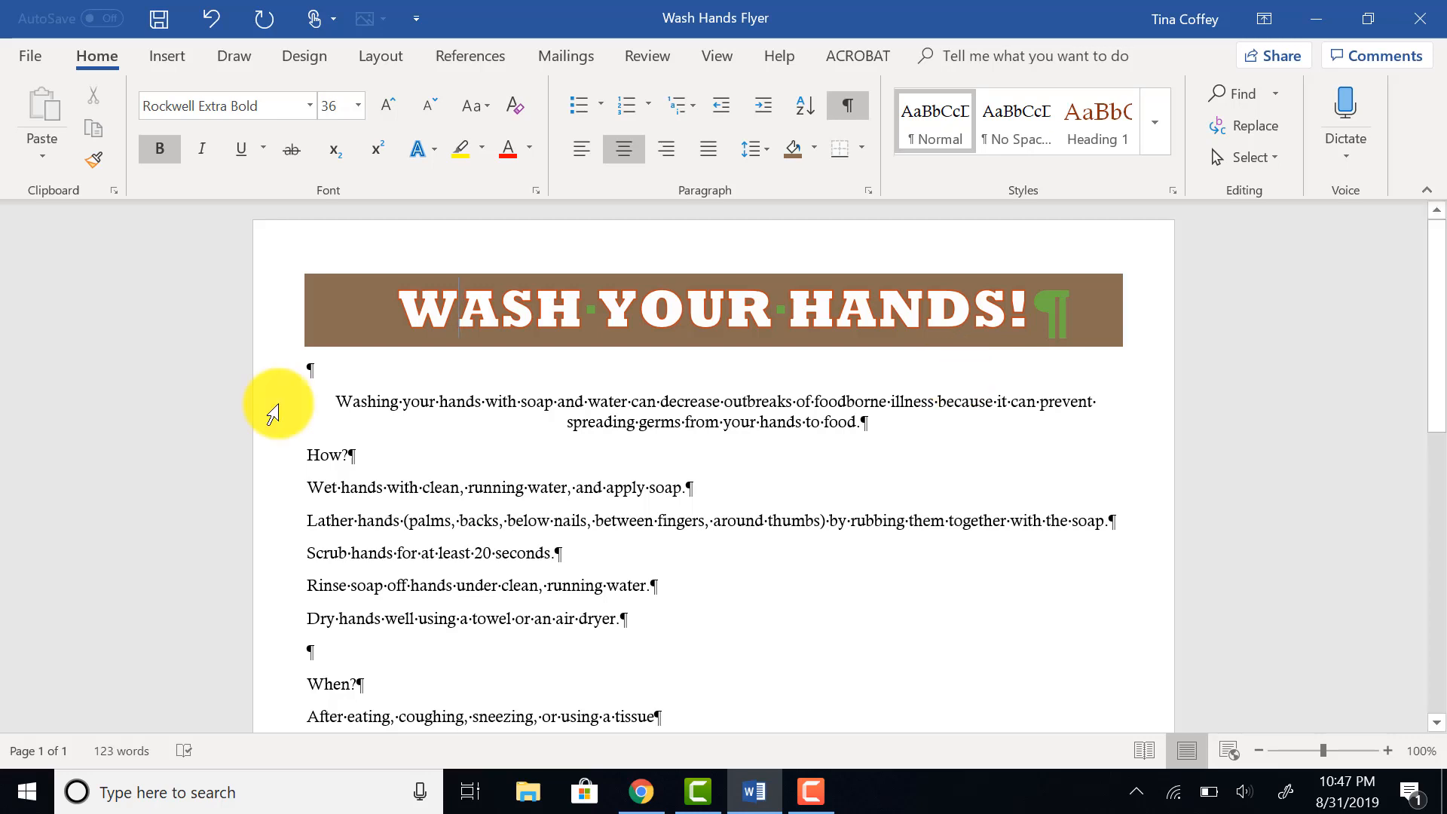
left_click(361, 506)
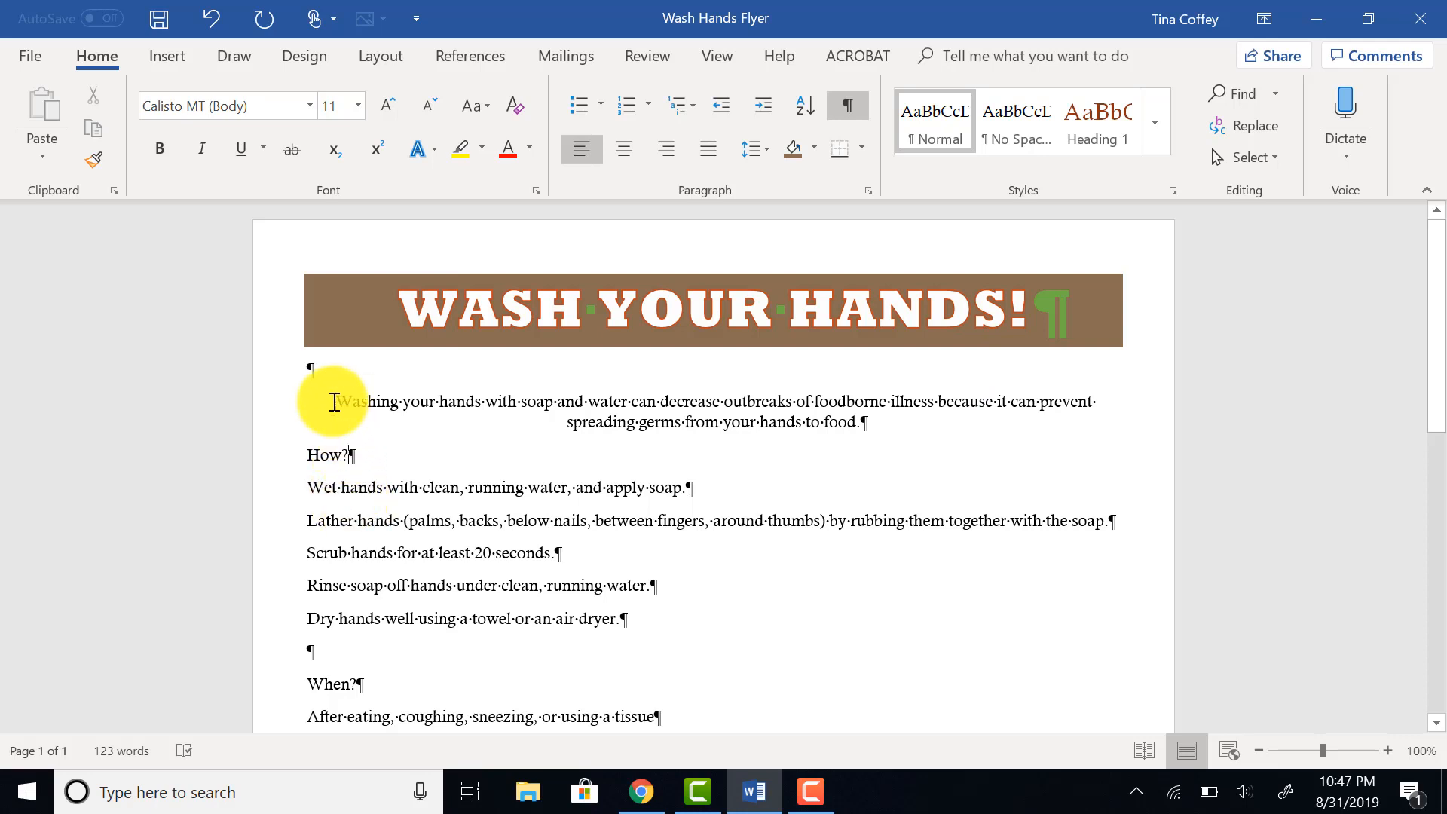
Format the centered paragraph beginning "Washing your hands with soap" with font color Red, Accent 5, Darker 25% and font size 22.
left_click_drag(333, 402, 909, 431)
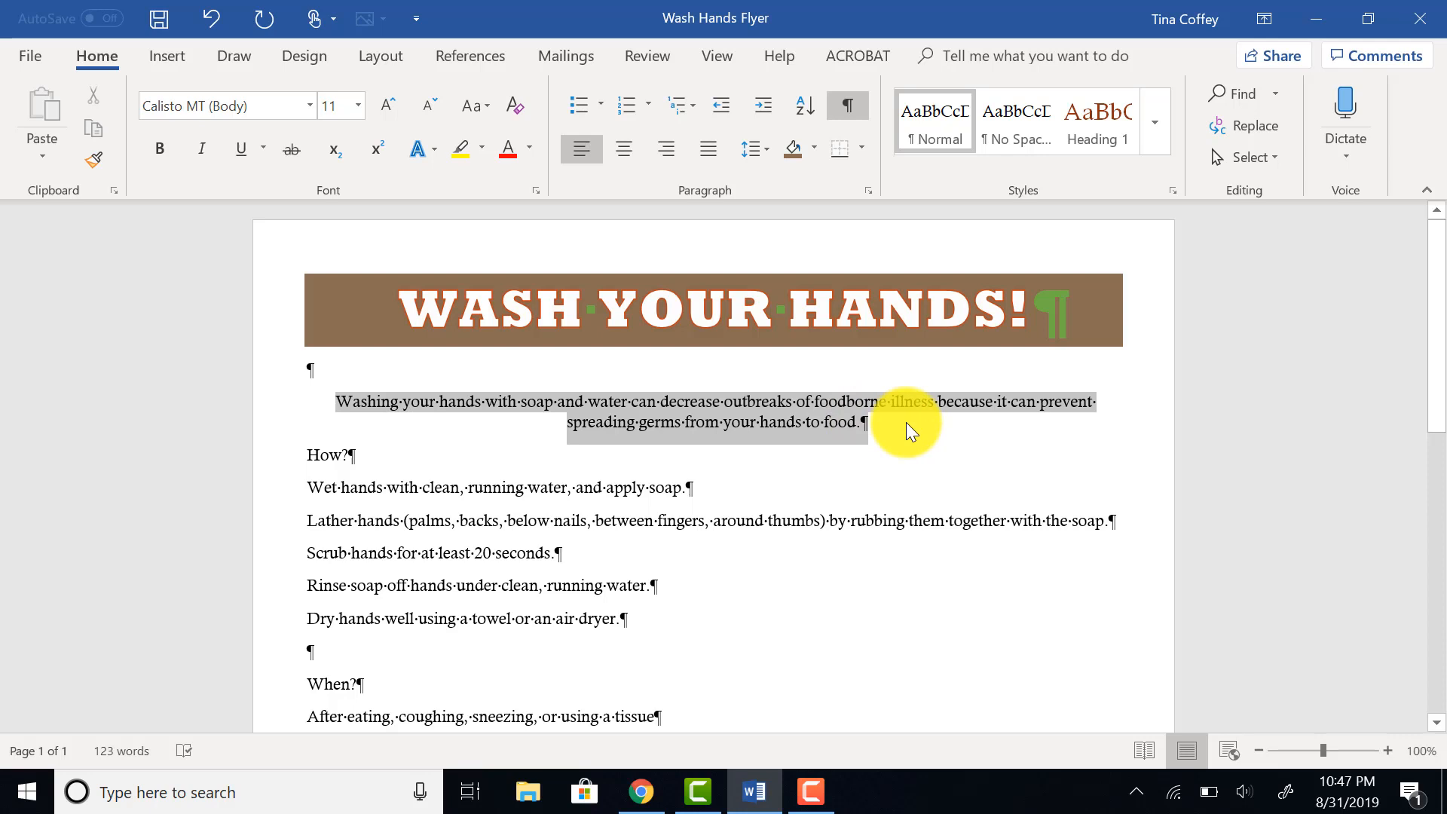
left_click(817, 479)
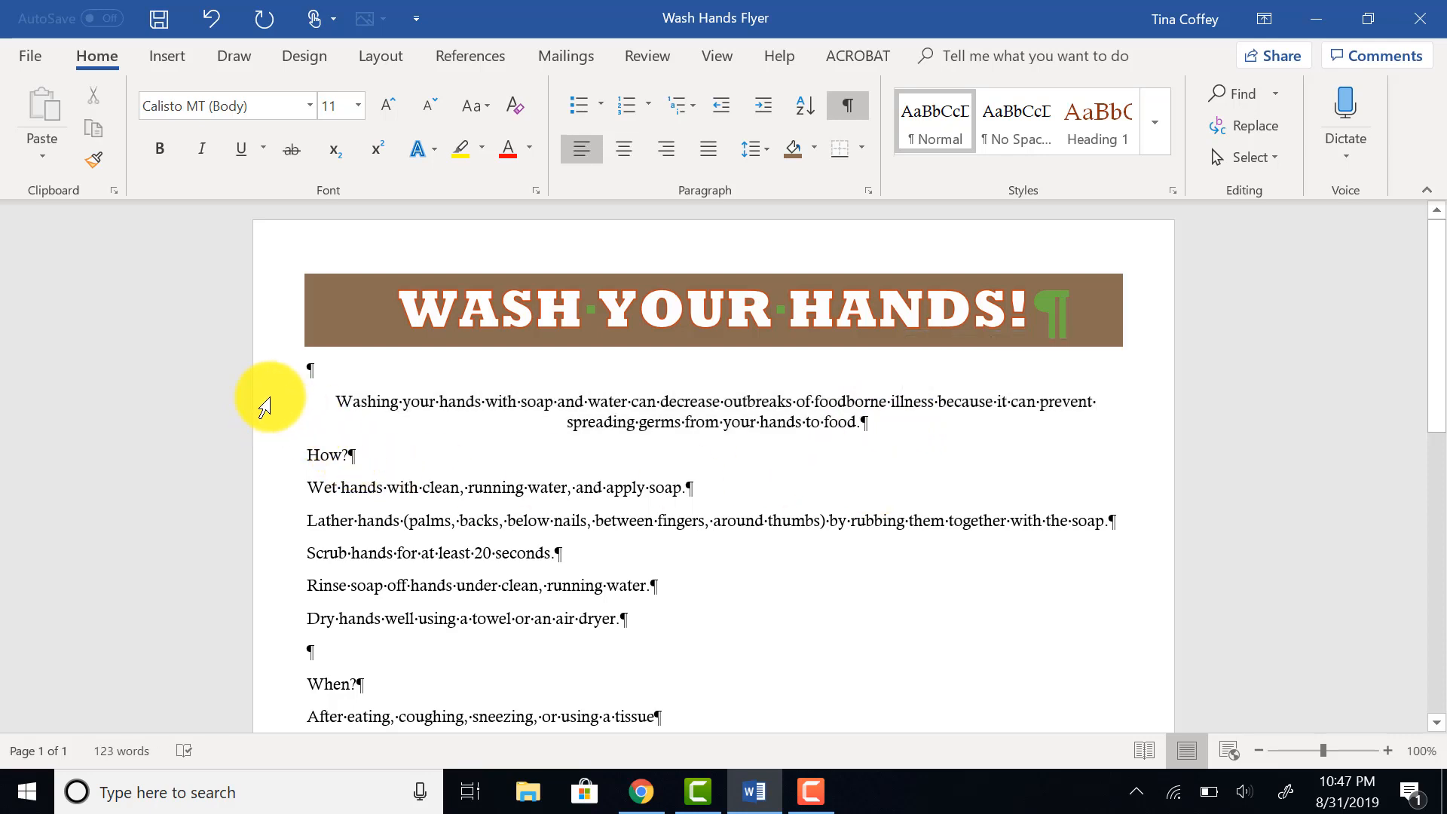
left_click_drag(266, 407, 269, 443)
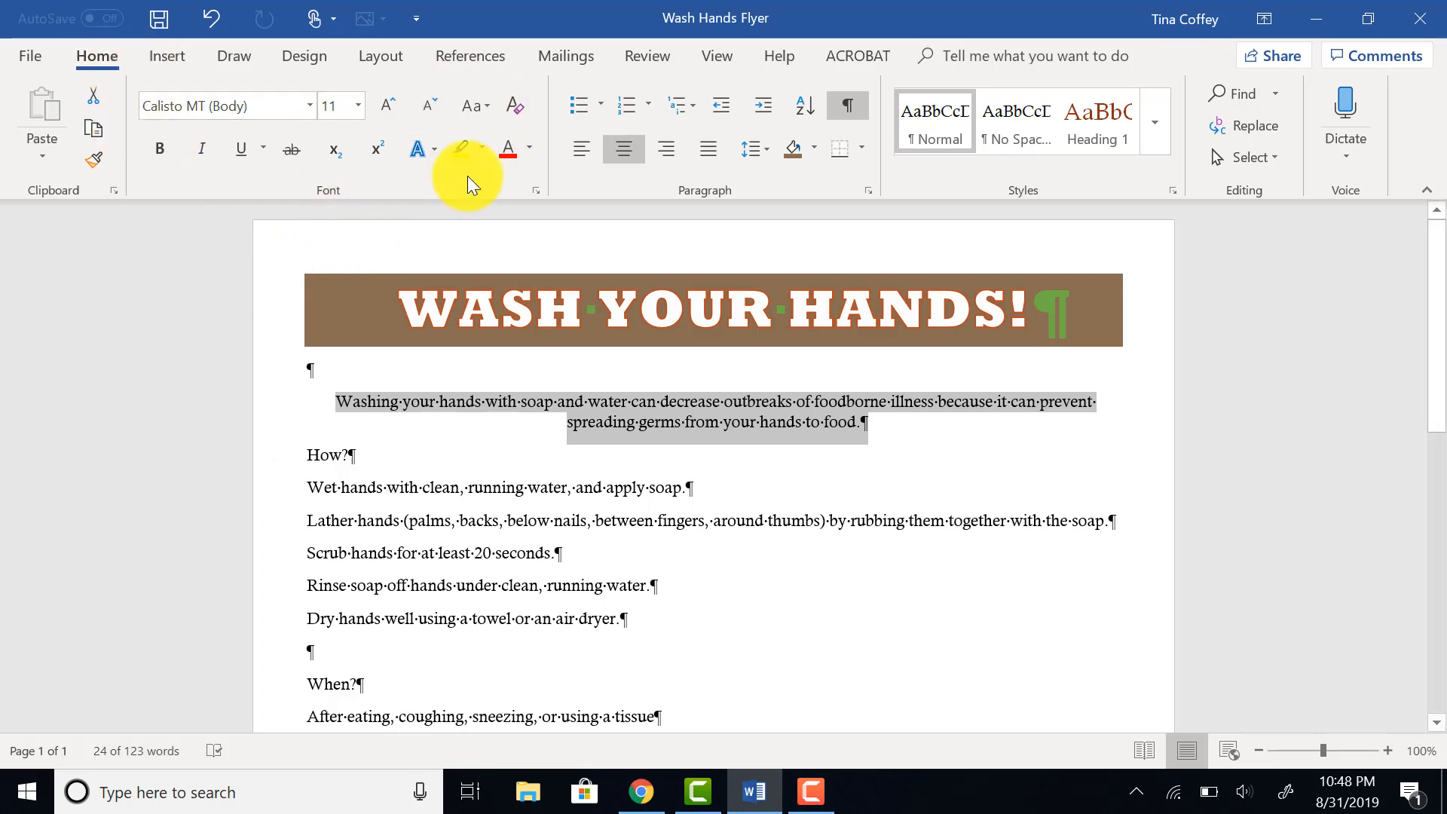
left_click(528, 149)
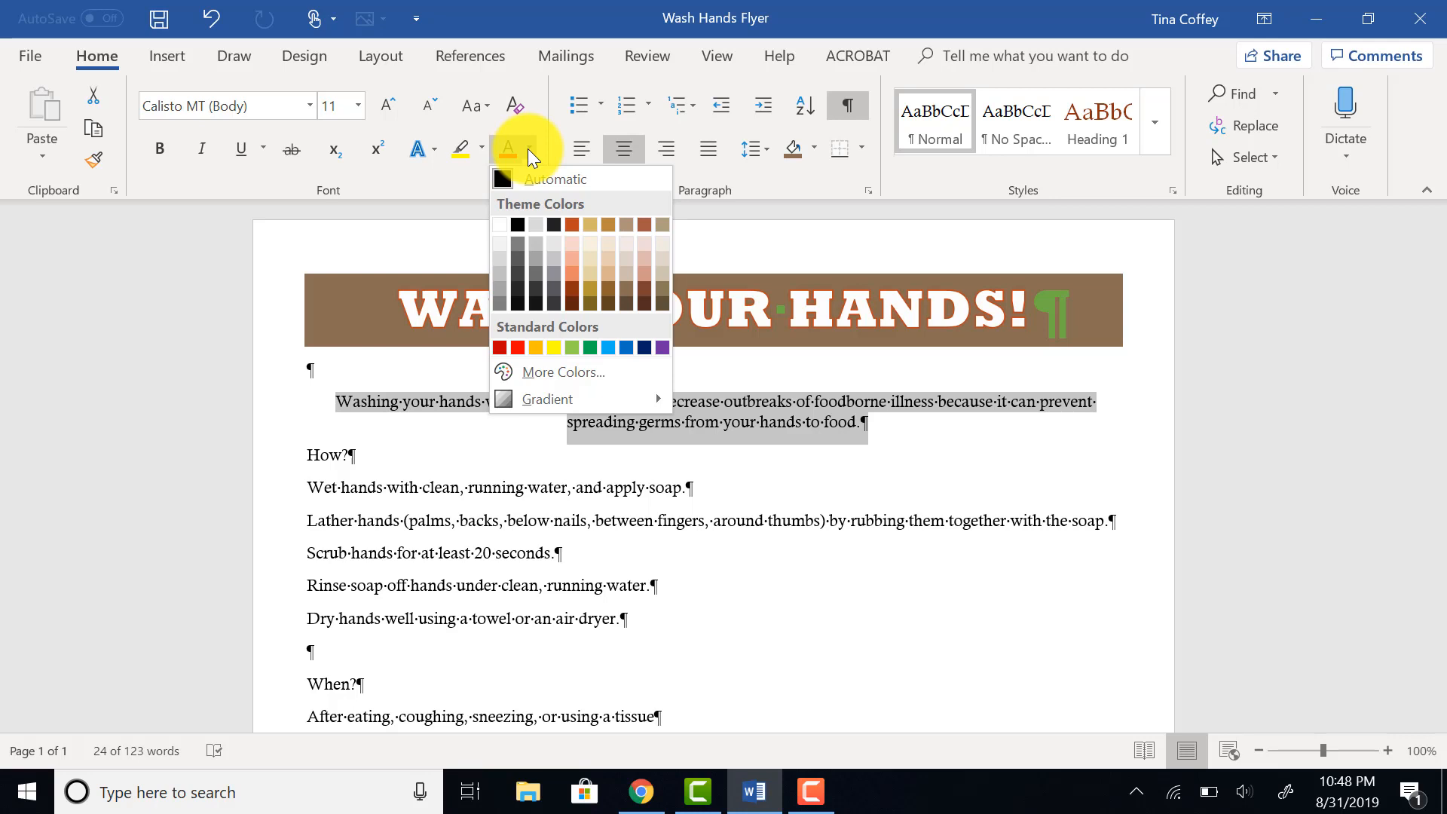
left_click(644, 289)
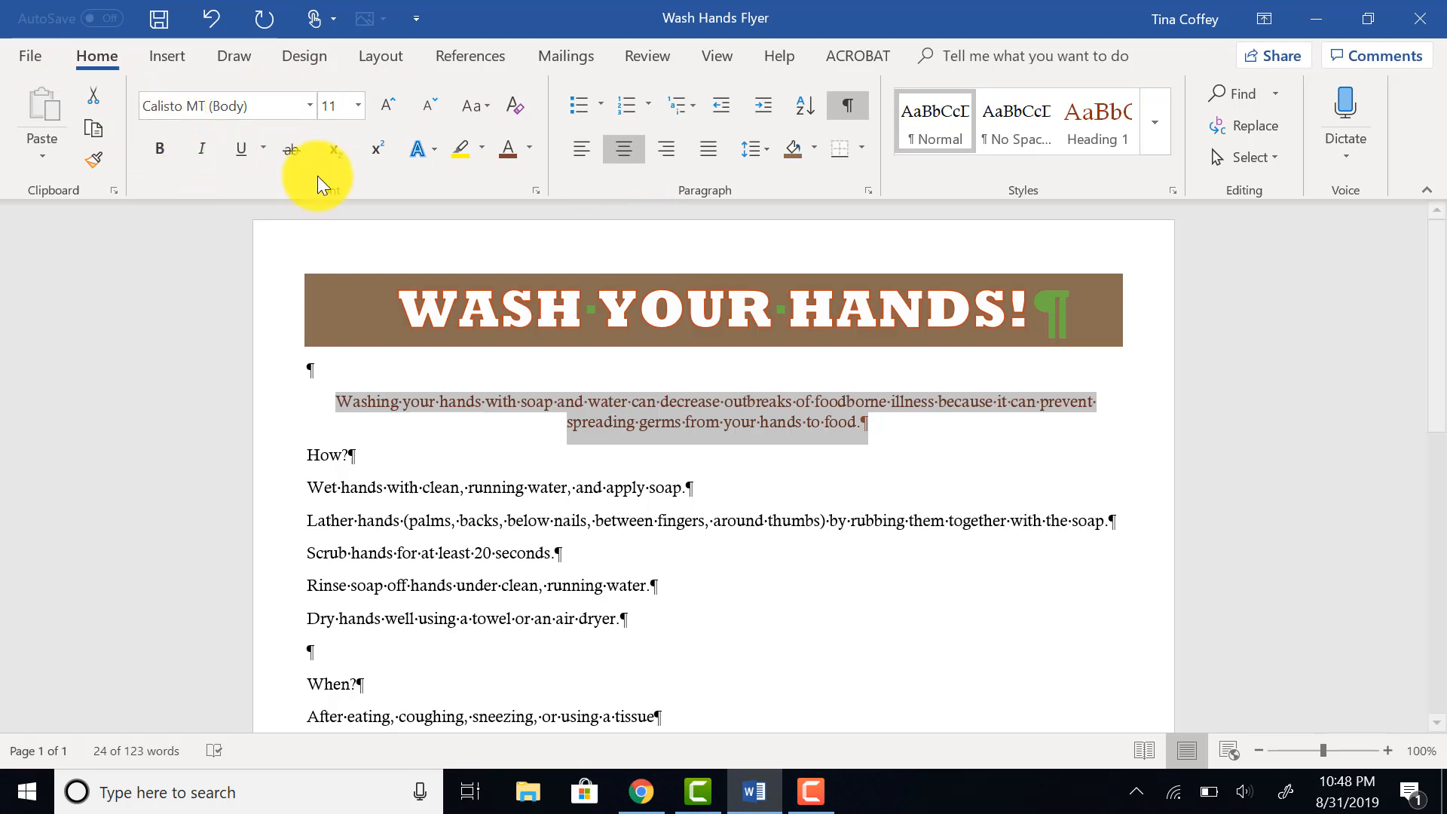
left_click(360, 106)
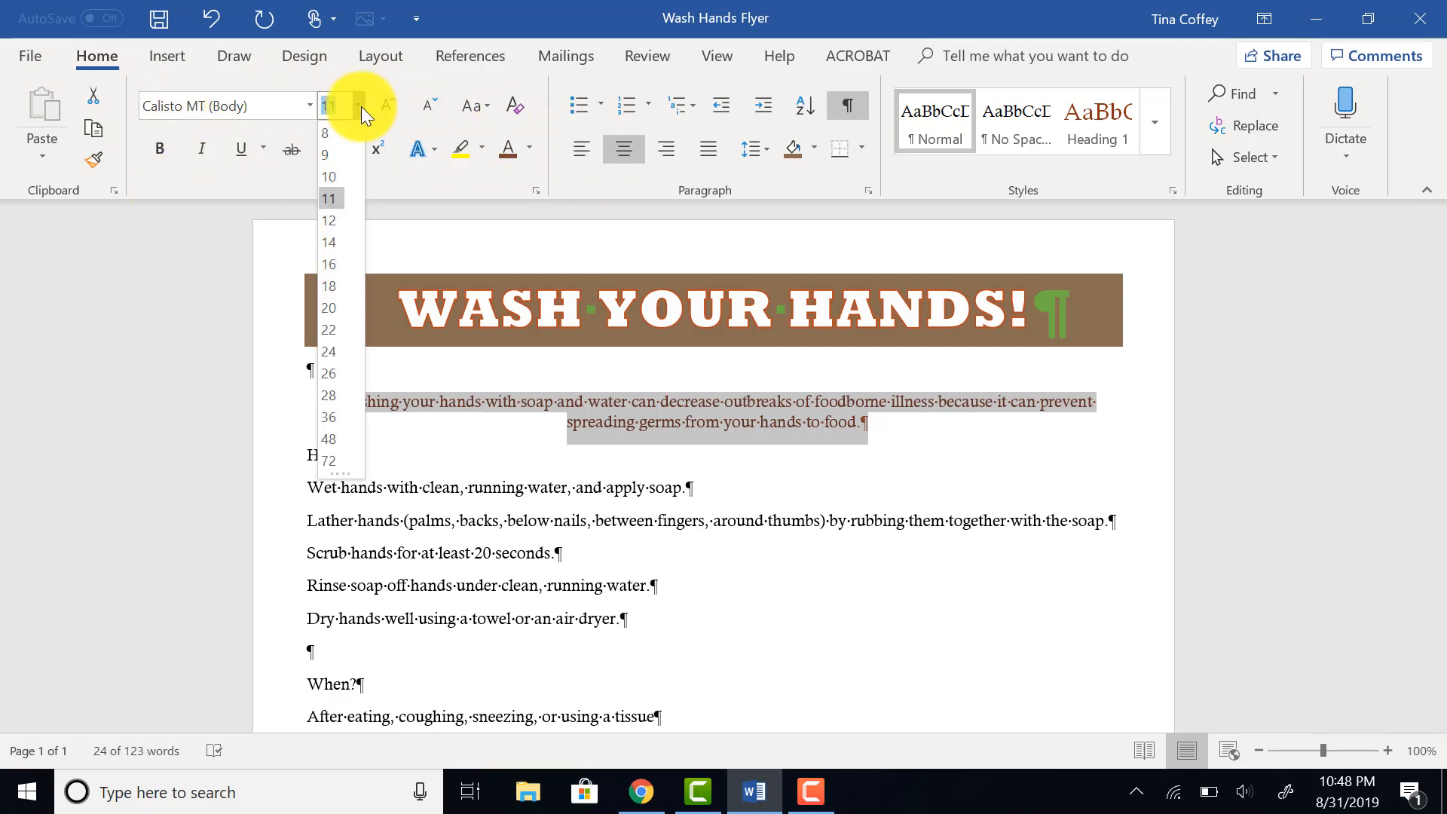
left_click(333, 331)
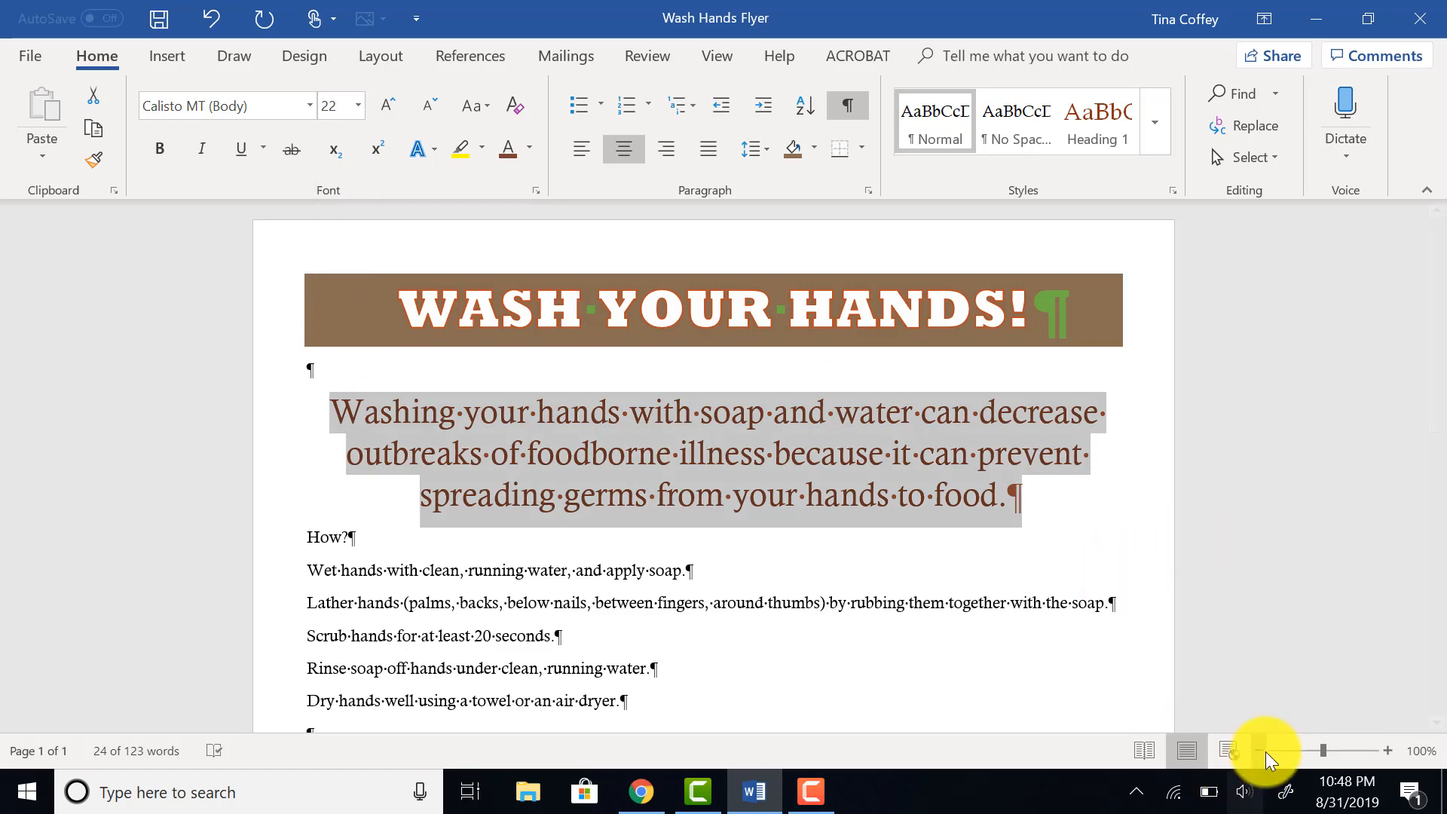
left_click(1312, 752)
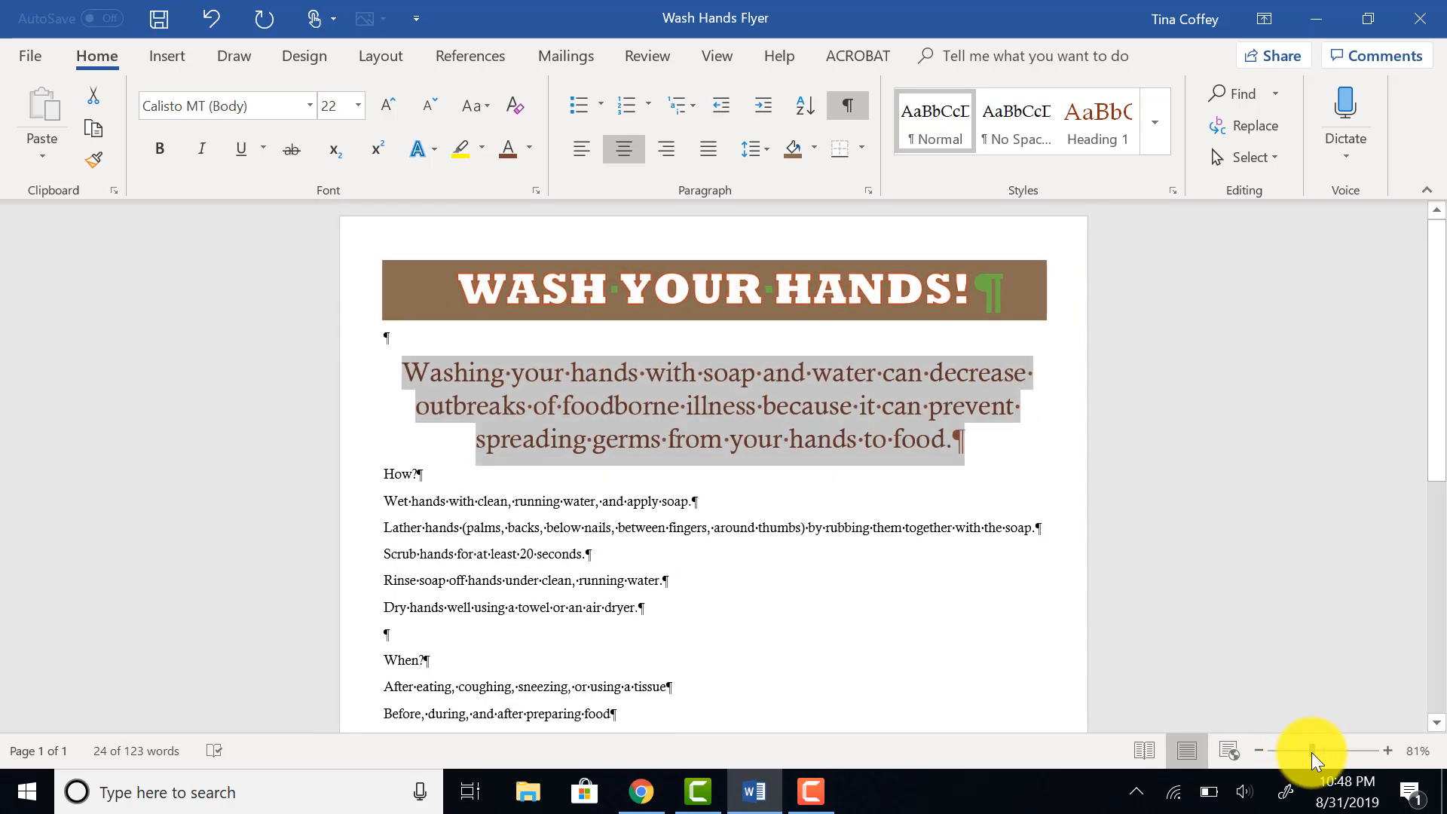
left_click(1305, 754)
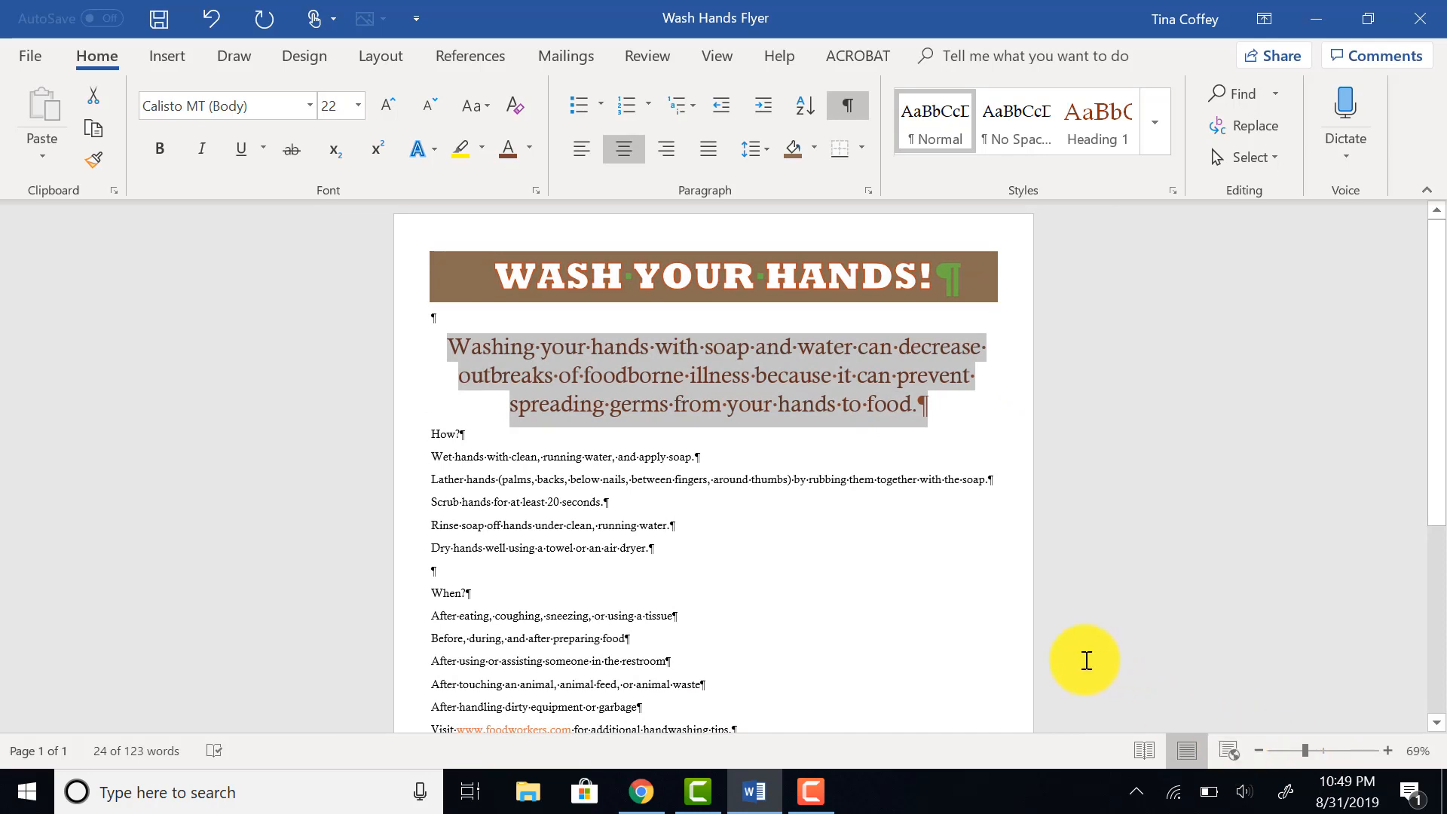
scroll(870, 619, "down", 1)
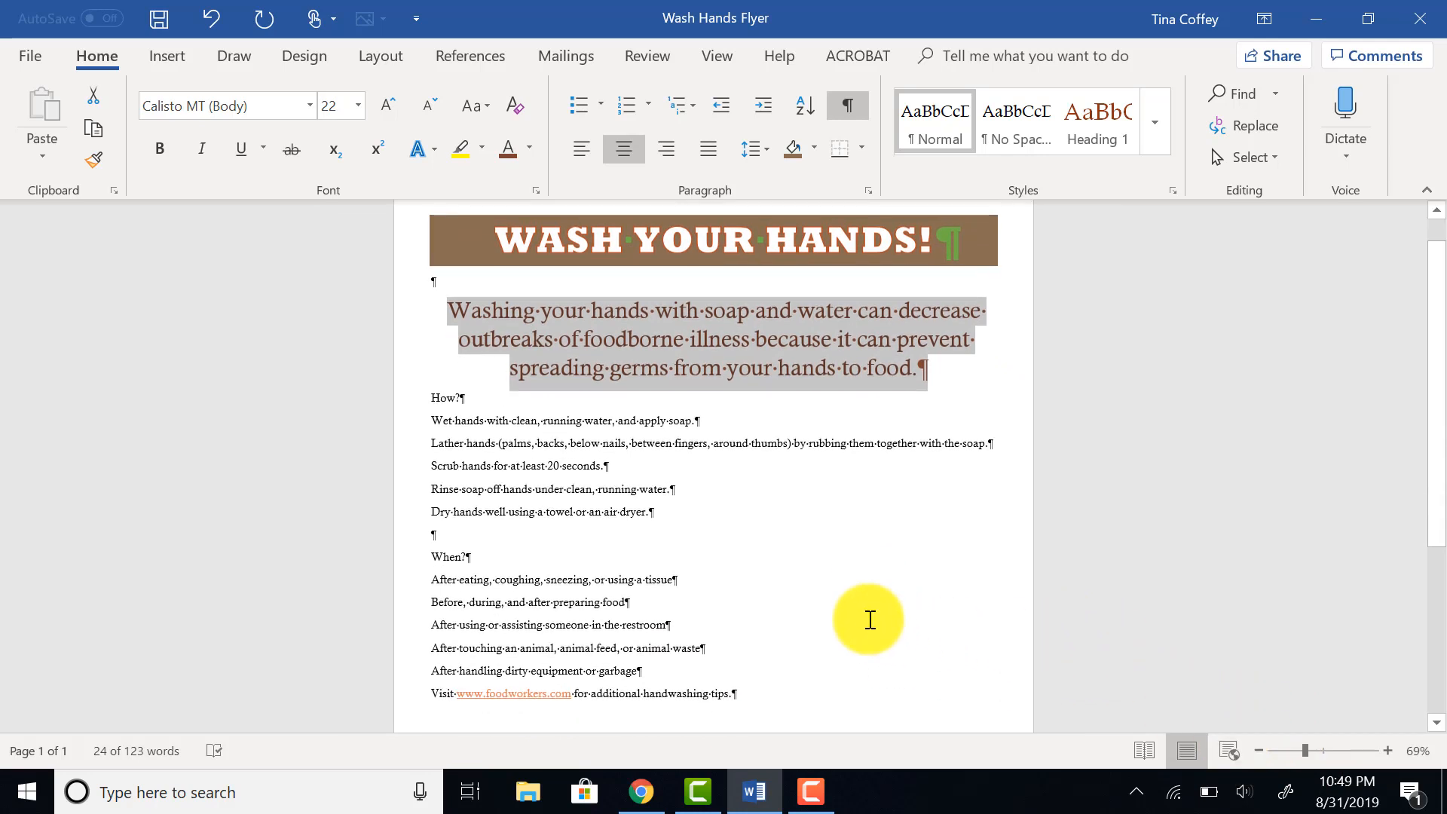
left_click(421, 402)
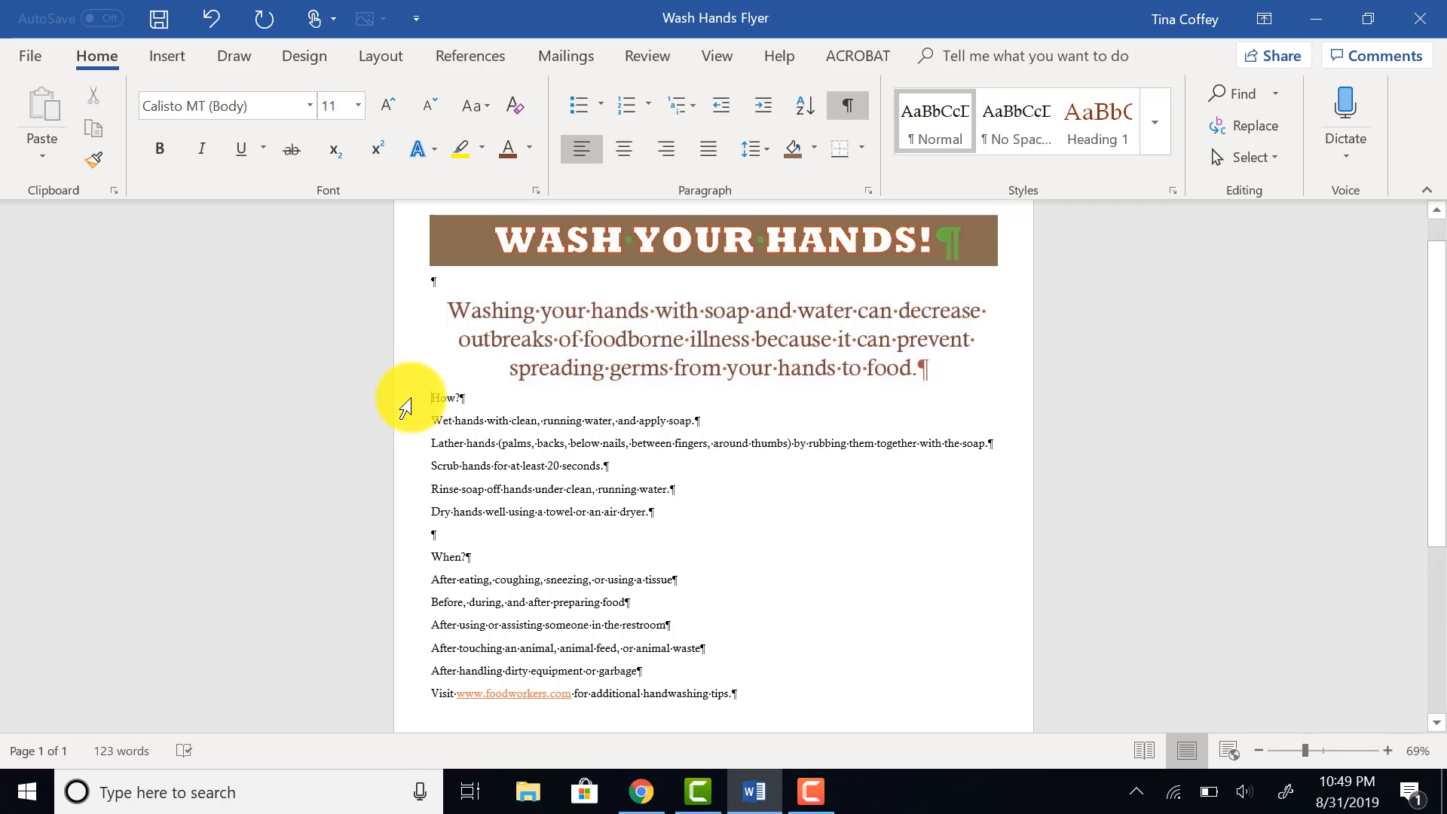
left_click_drag(404, 396, 411, 705)
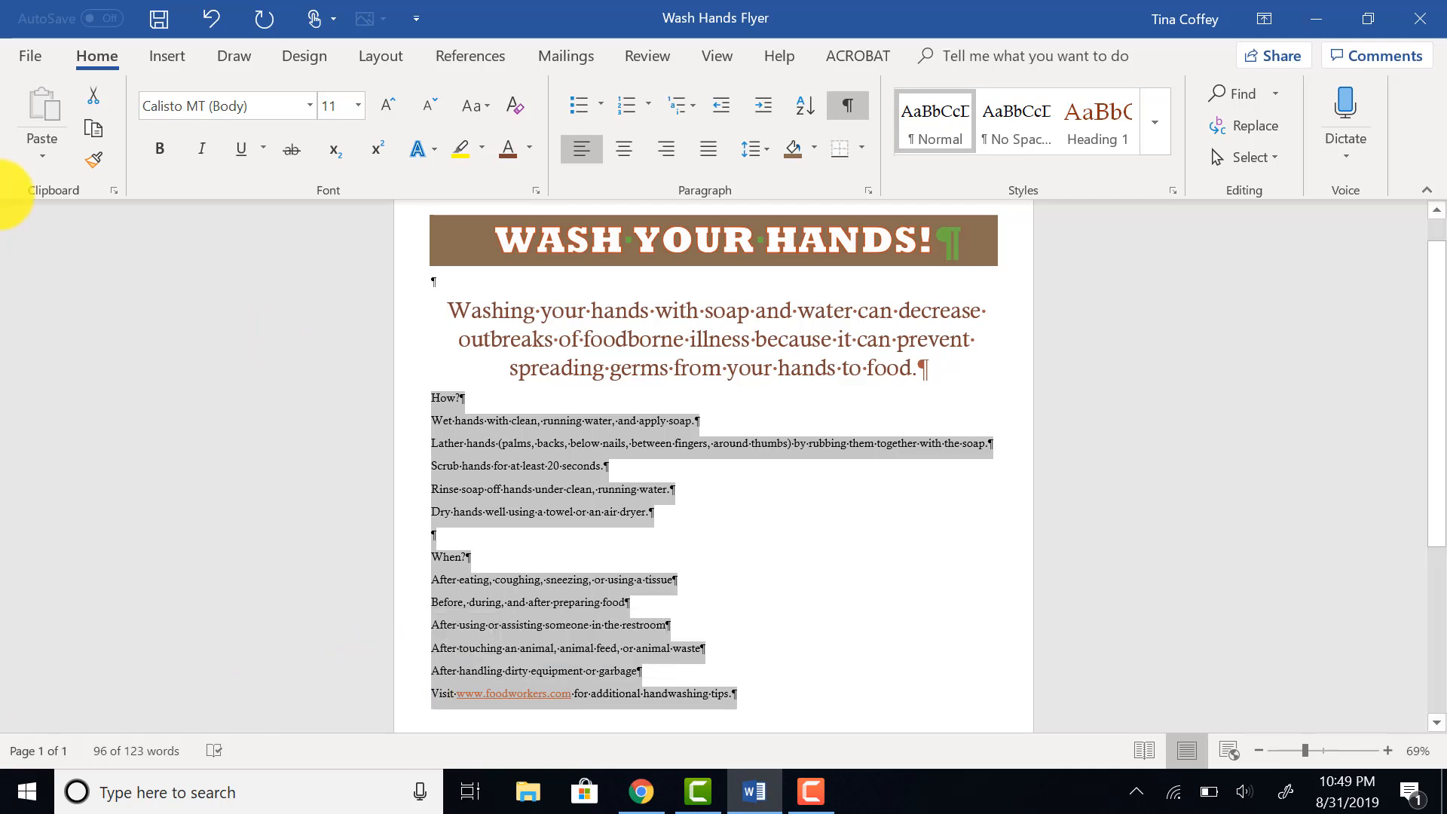
left_click(362, 107)
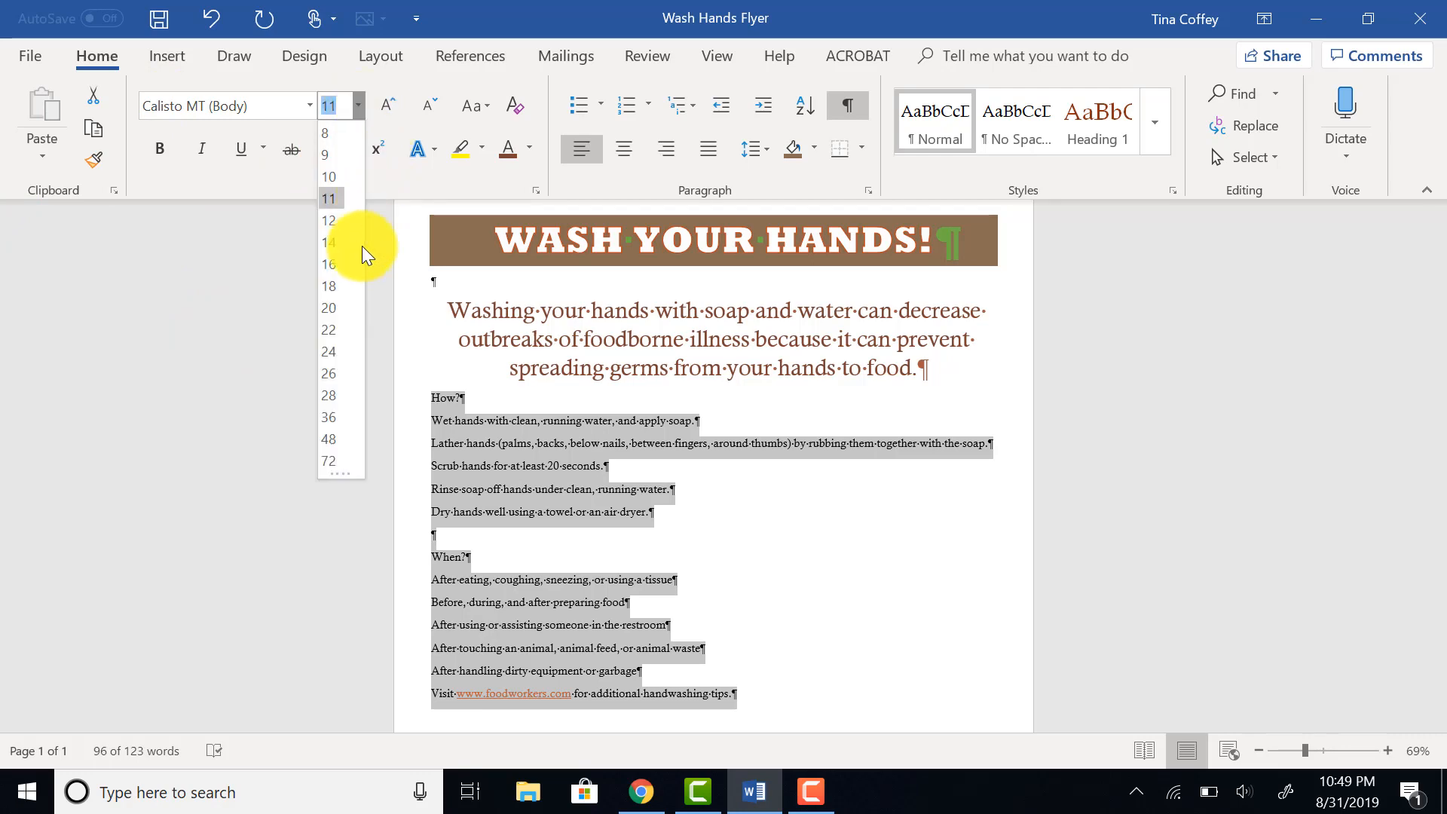
left_click(333, 309)
left_click(572, 558)
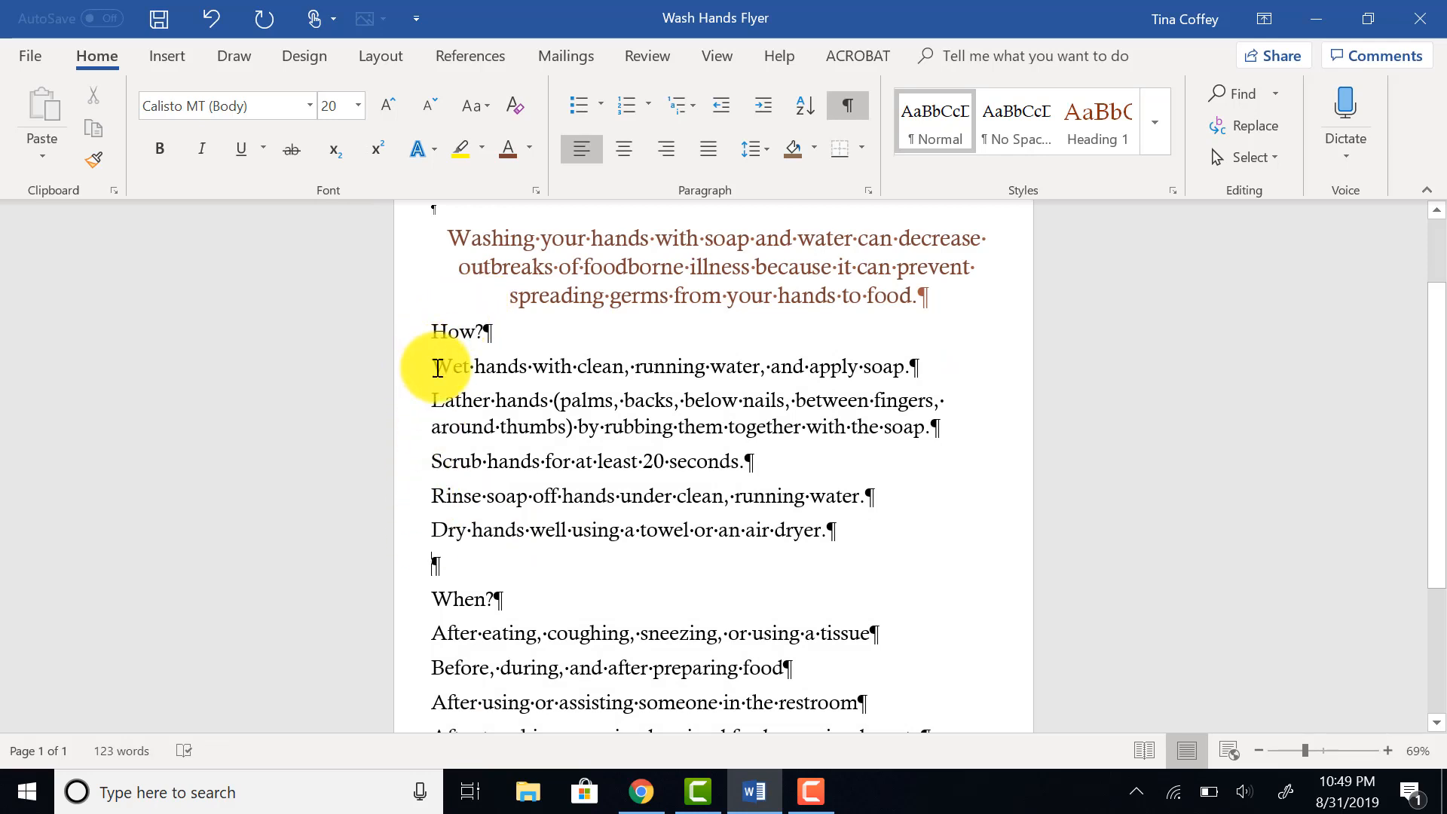
Turn the five instructions under "How?", from "Wet hands" to "Dry hands well", into a numbered list.
left_click_drag(436, 368, 885, 532)
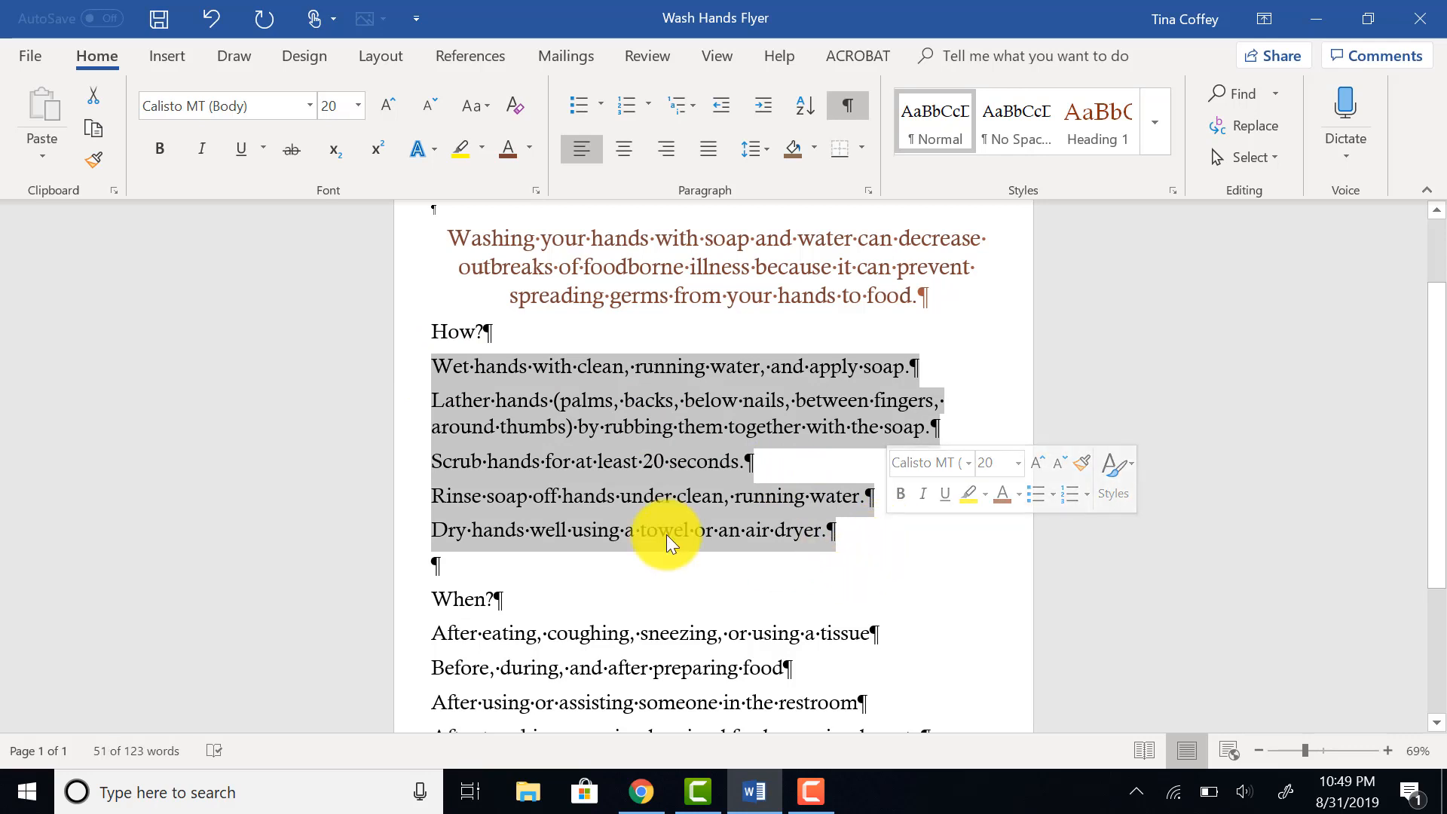
left_click(411, 367)
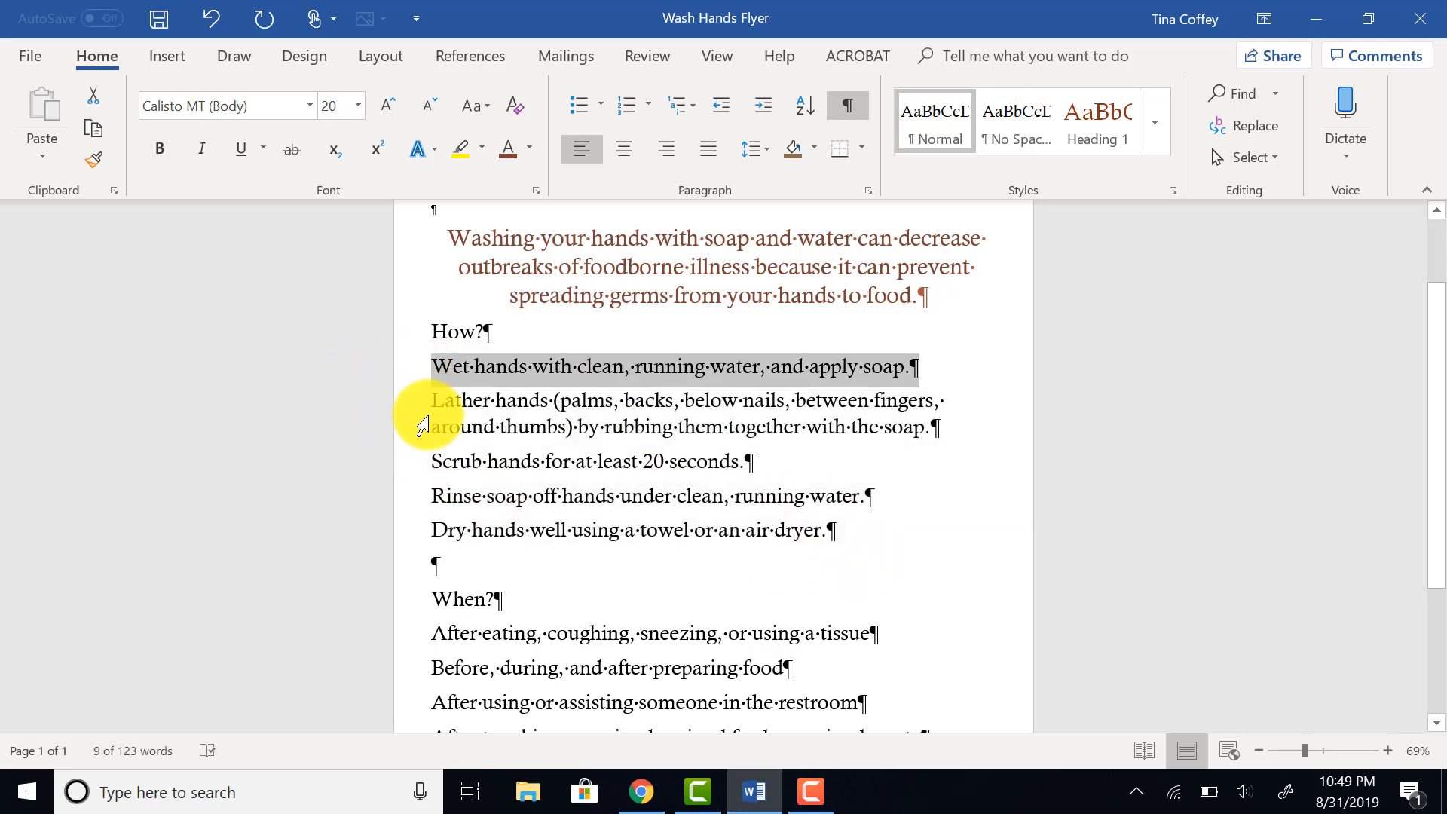
left_click_drag(423, 426, 424, 535)
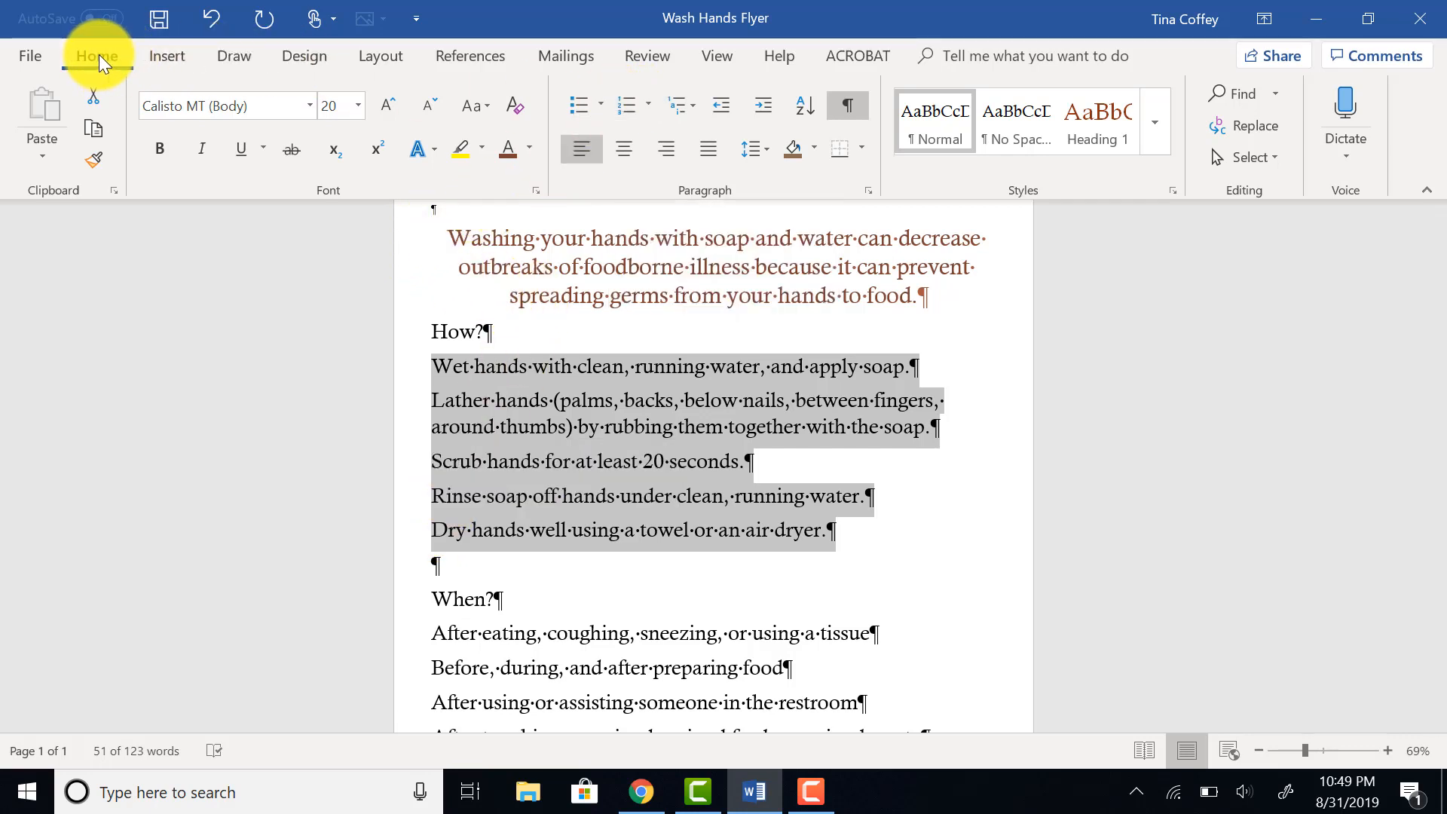
left_click(626, 109)
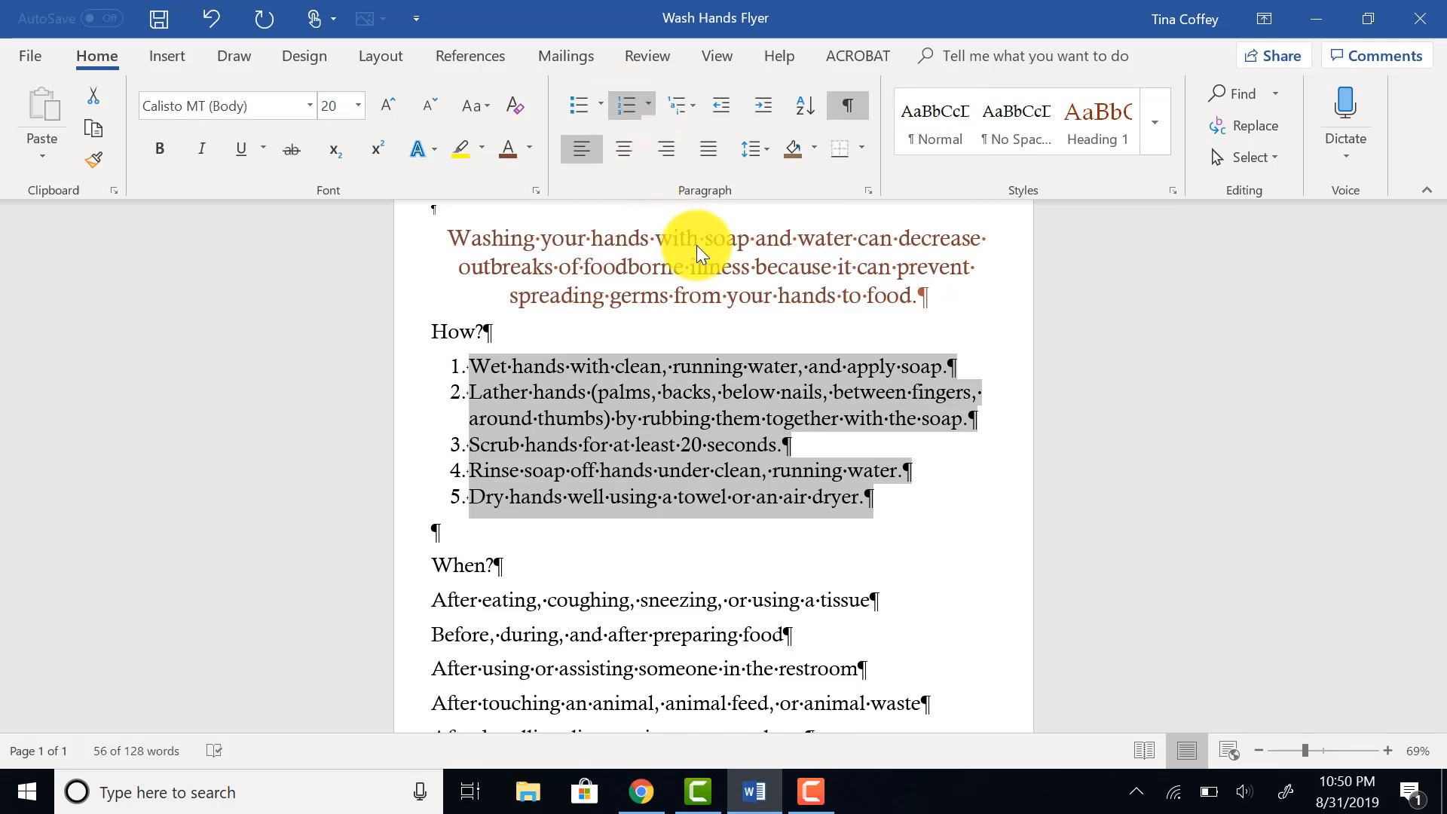
Undo the numbering of the instructions under "How?" and redo it.
scroll(614, 505, "down", 3)
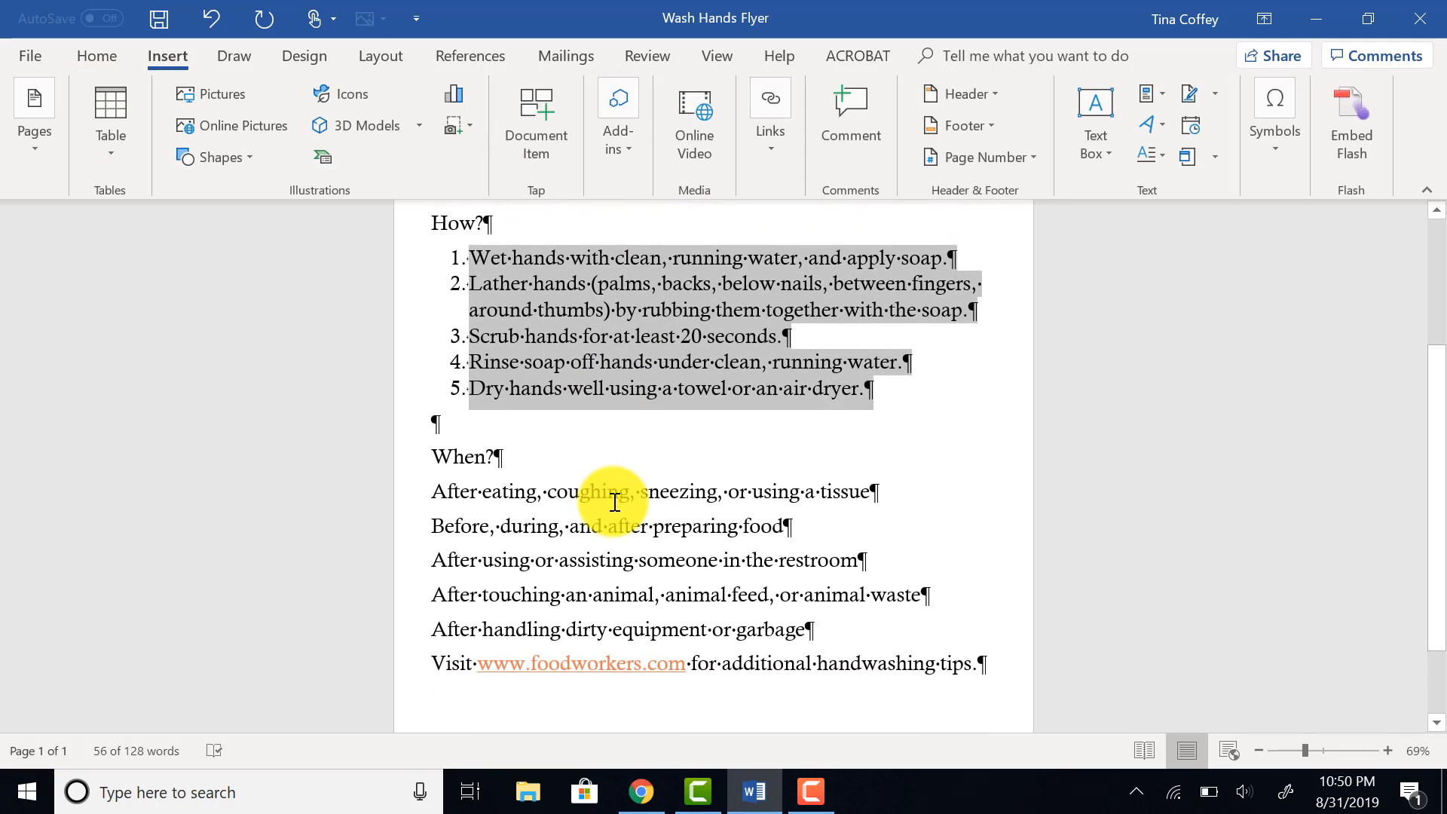
scroll(590, 470, "up", 1)
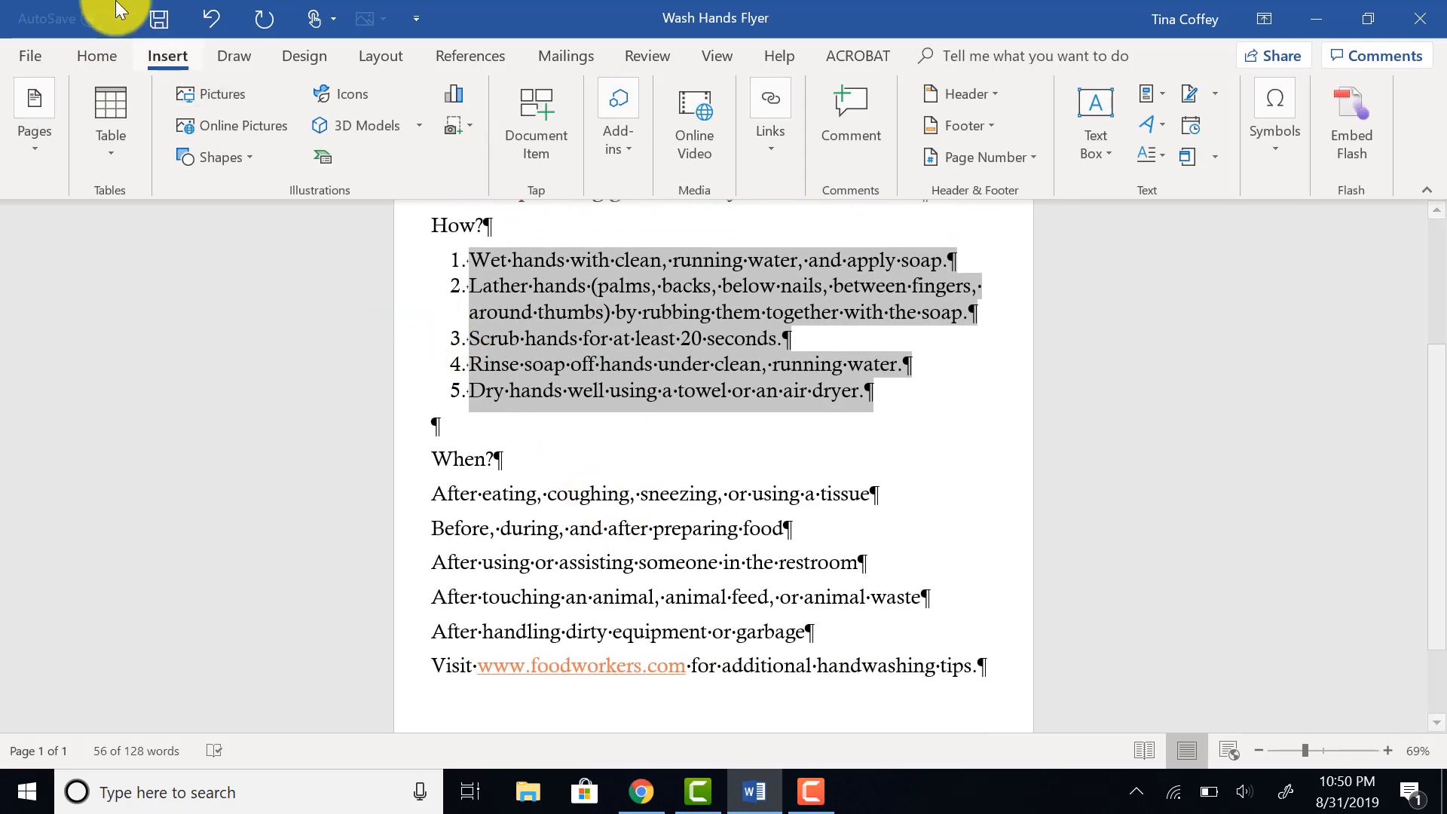
left_click(214, 20)
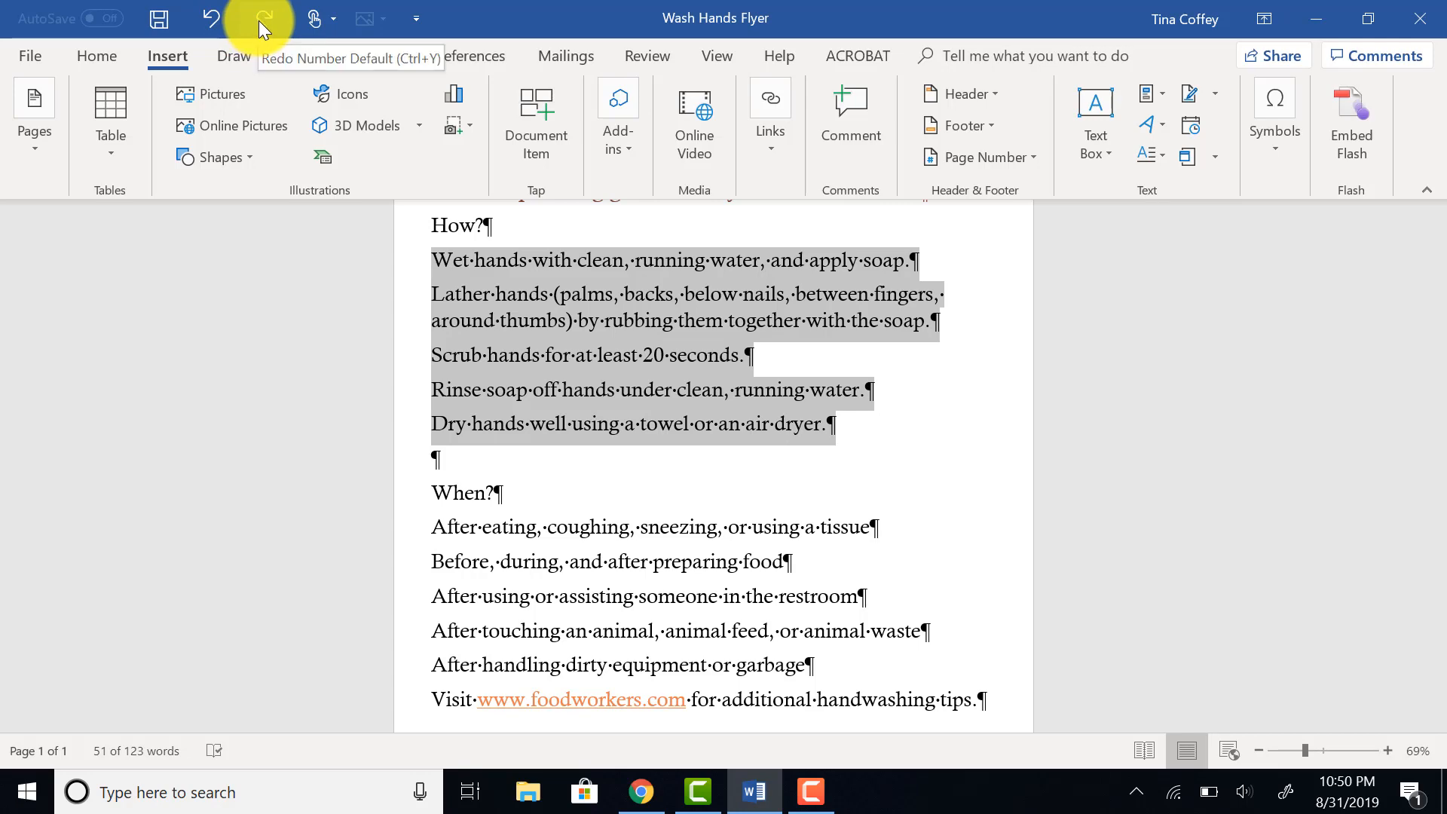
left_click(259, 20)
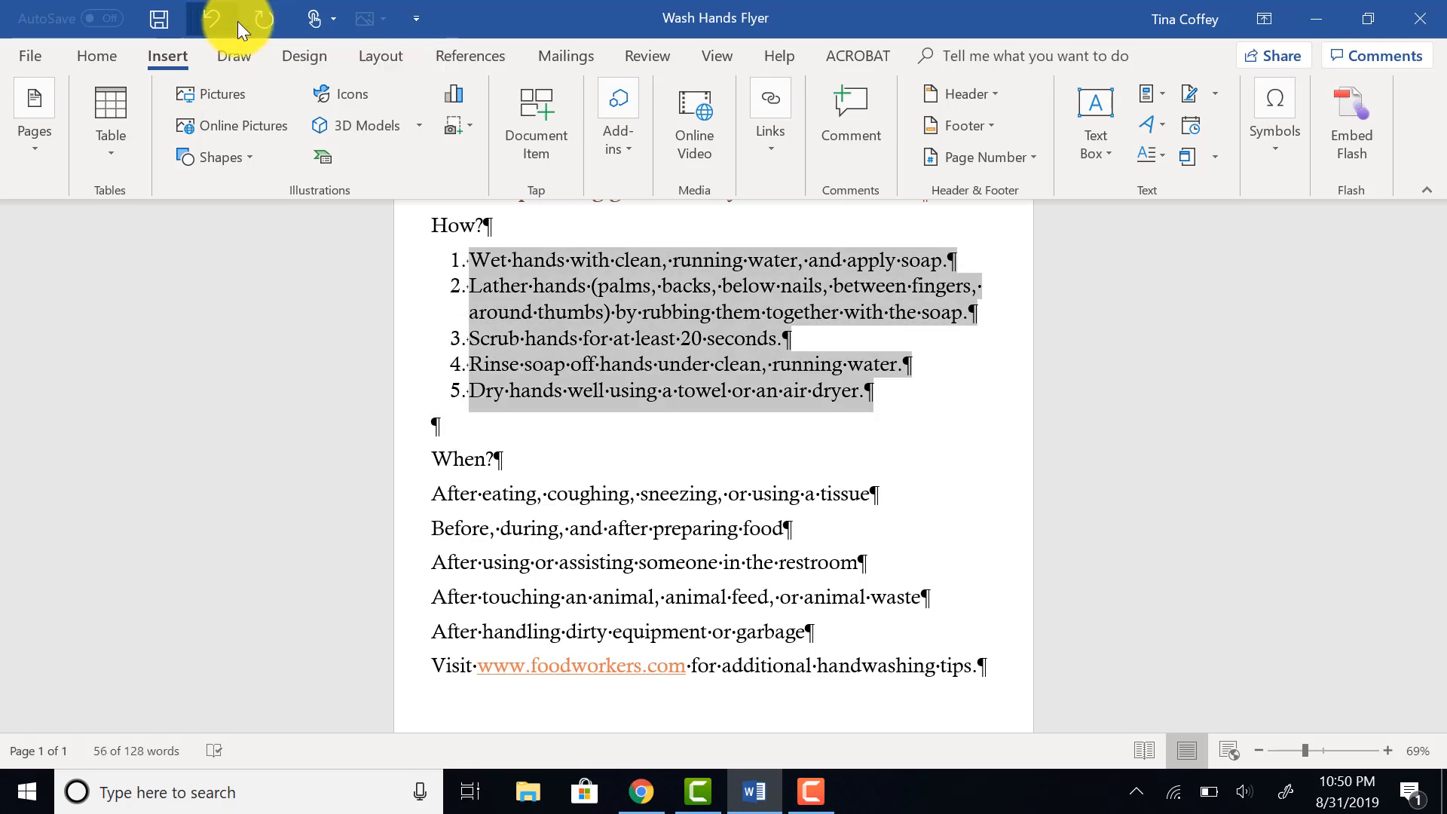
left_click(226, 20)
left_click(261, 24)
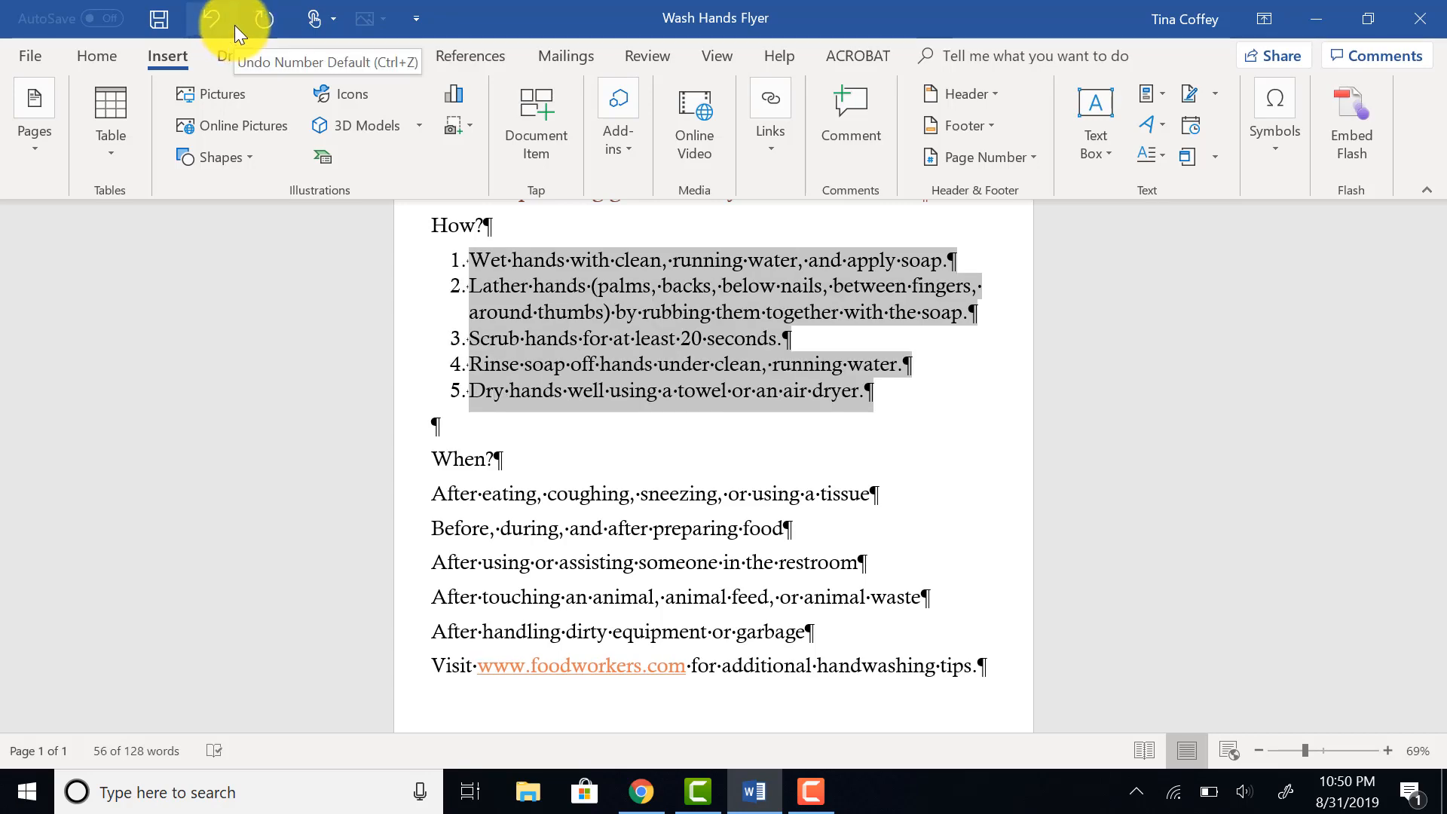
Turn the five lines under "When?", from "After eating" to "After handling dirty equipment or garbage", into a bulleted list.
scroll(461, 355, "down", 2)
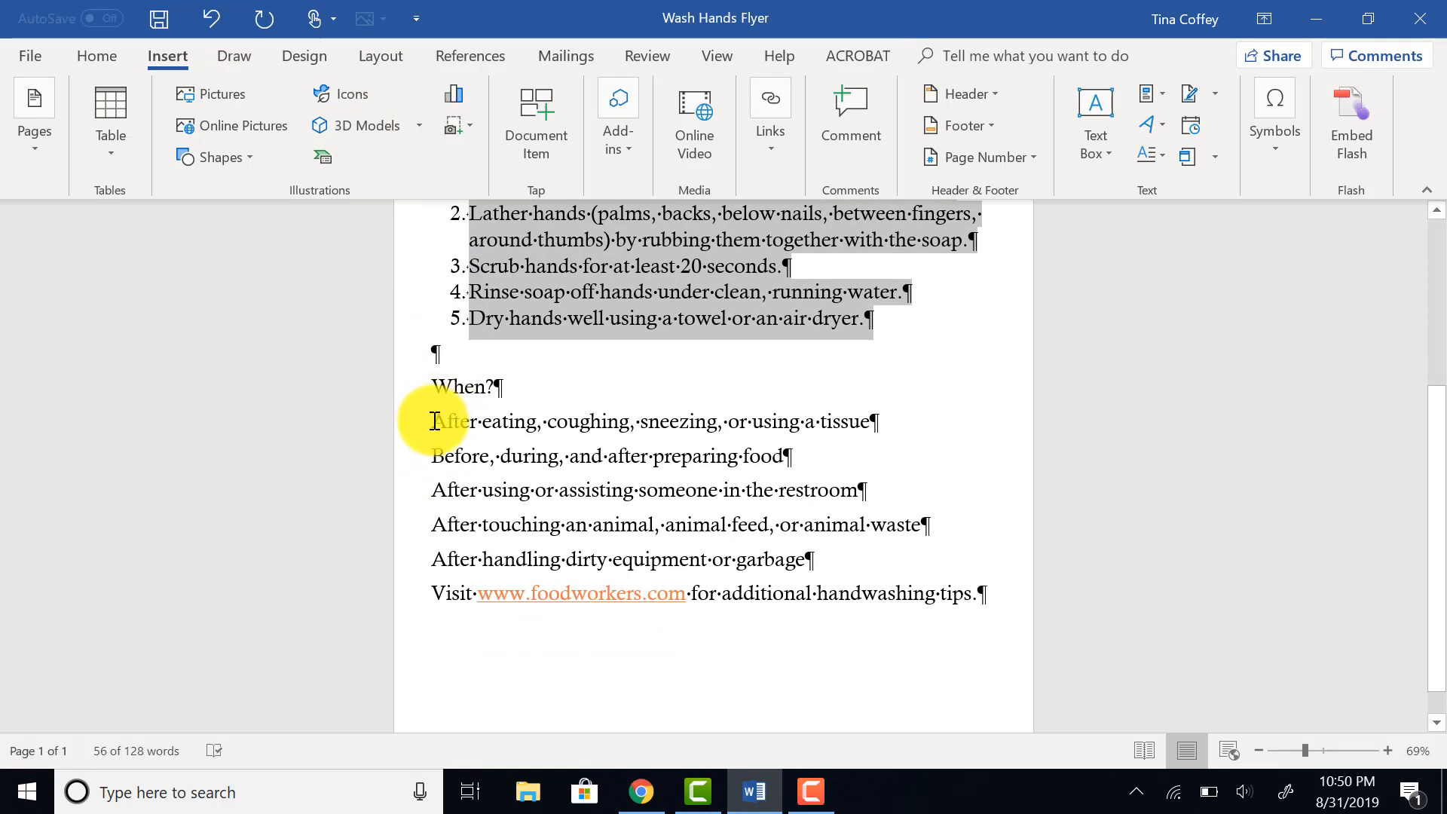
left_click(435, 422)
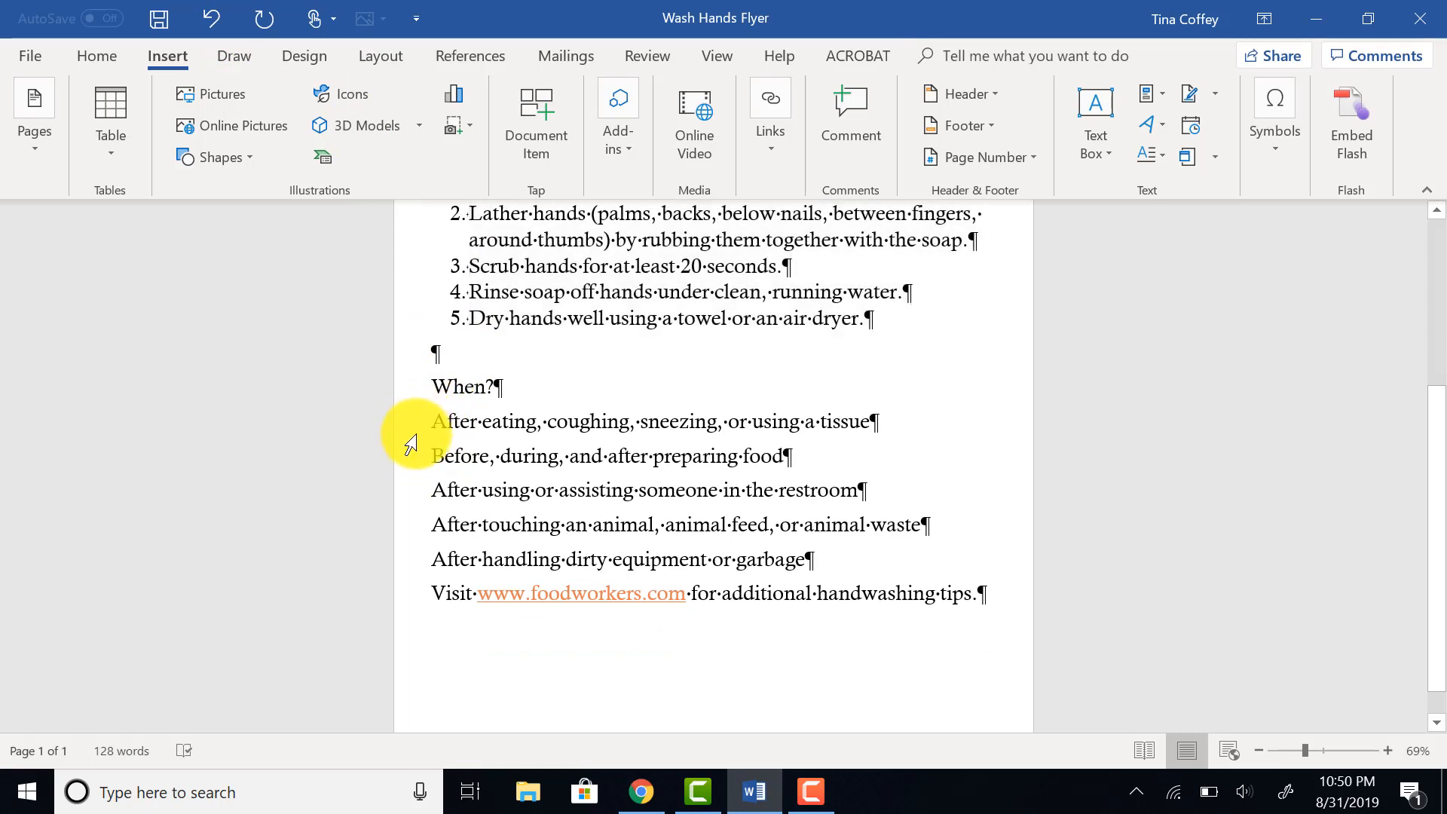
left_click_drag(413, 434, 422, 571)
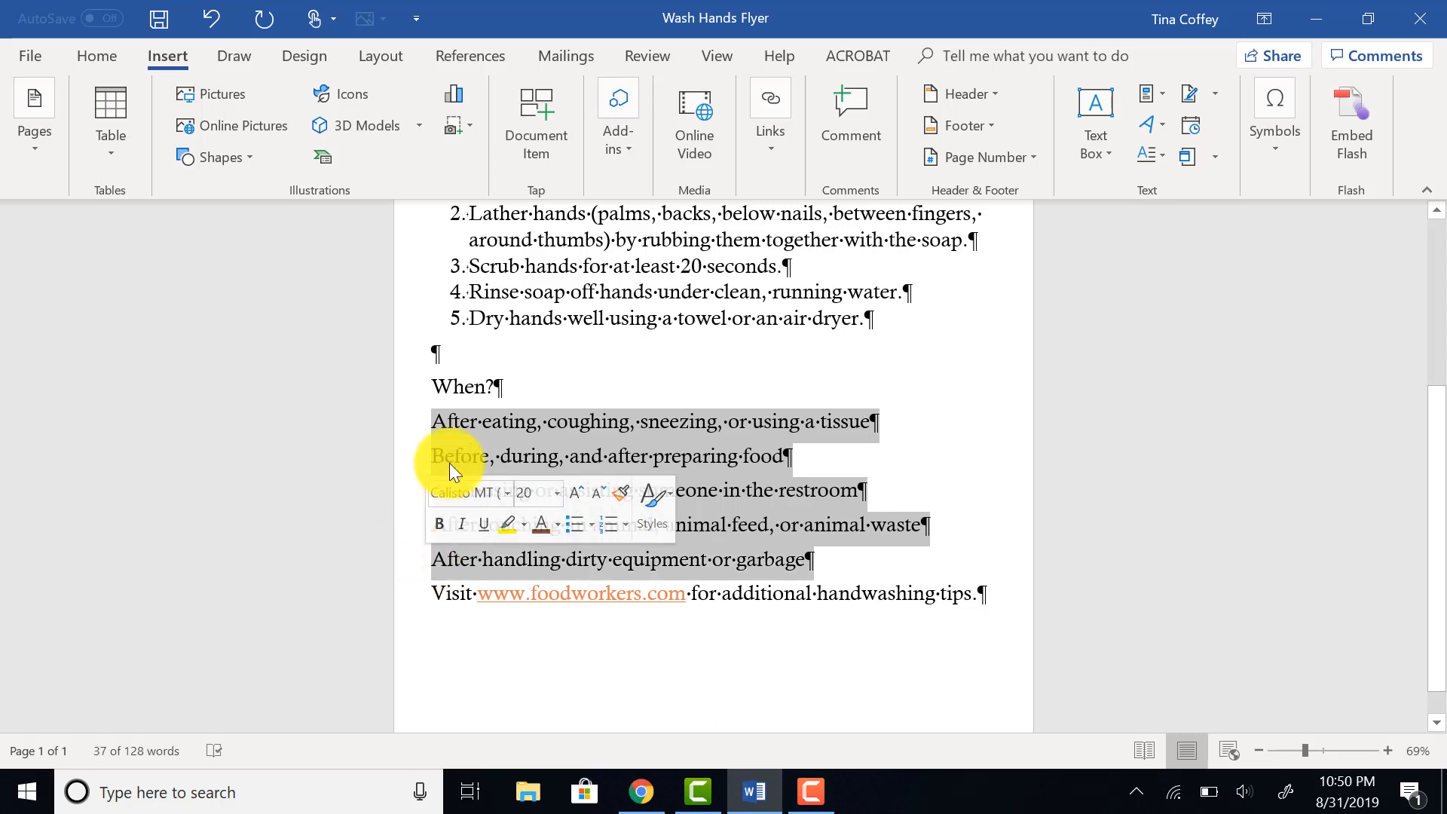
left_click(119, 56)
left_click(577, 113)
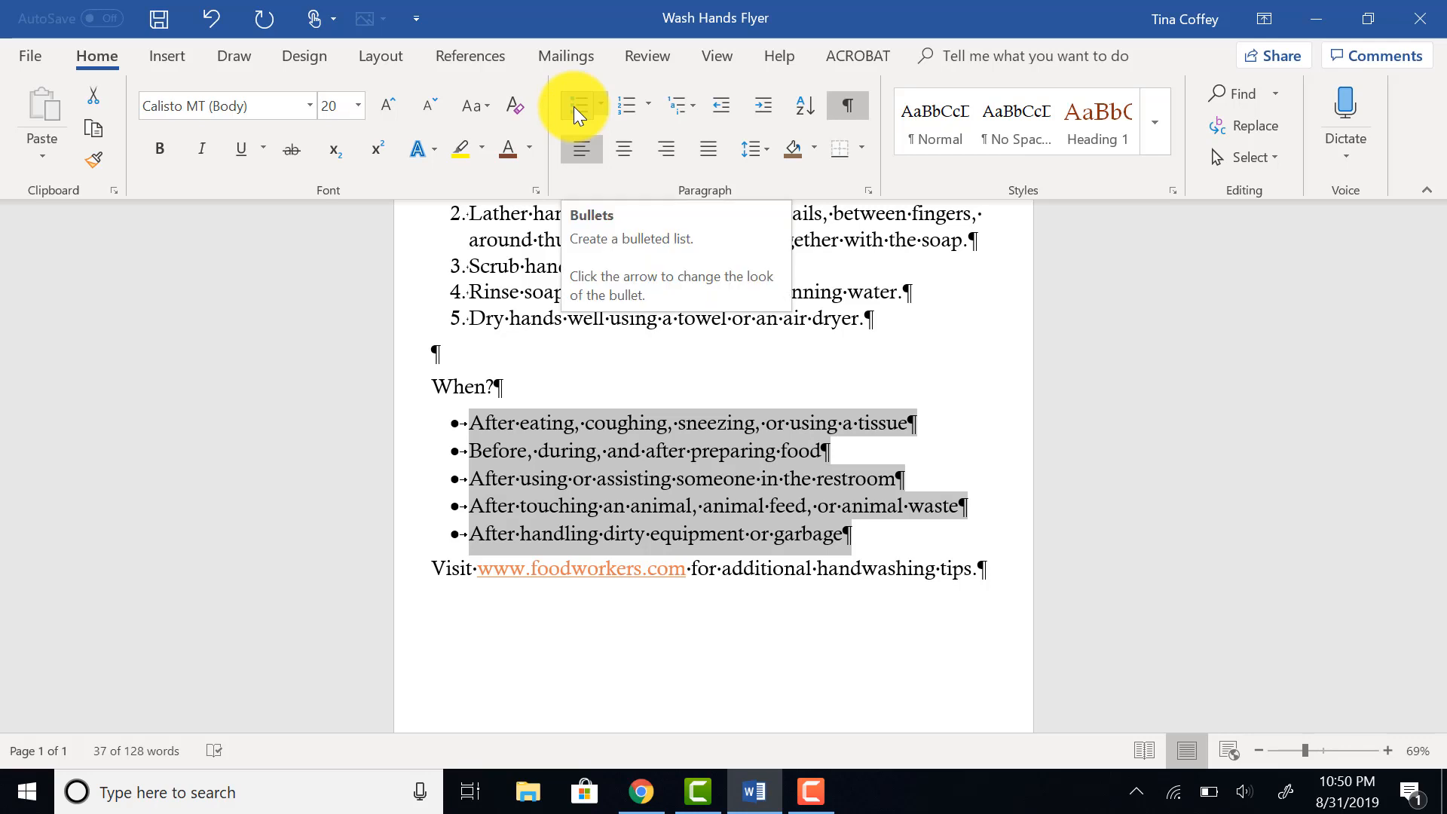
left_click(520, 604)
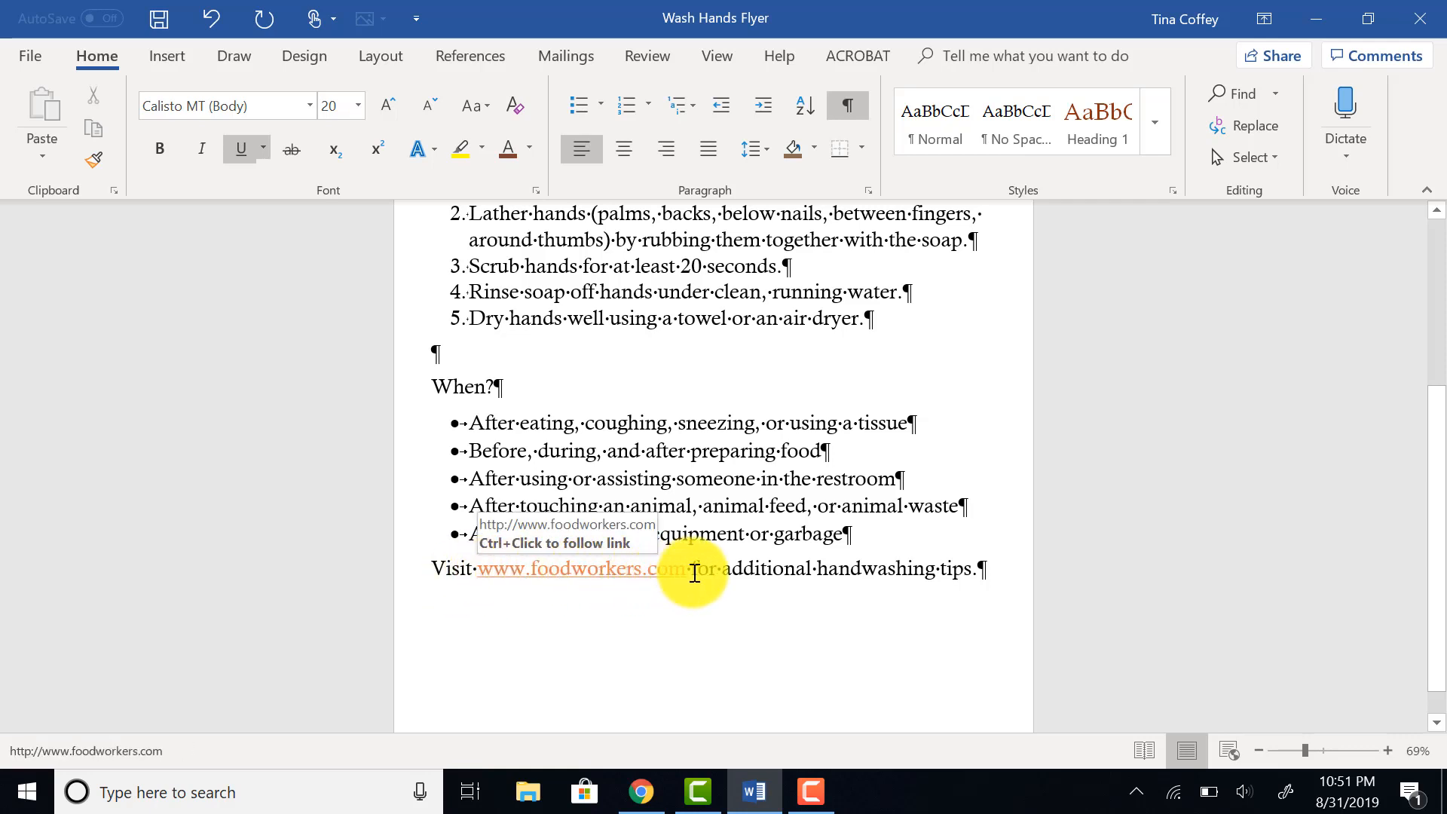
right_click(538, 572)
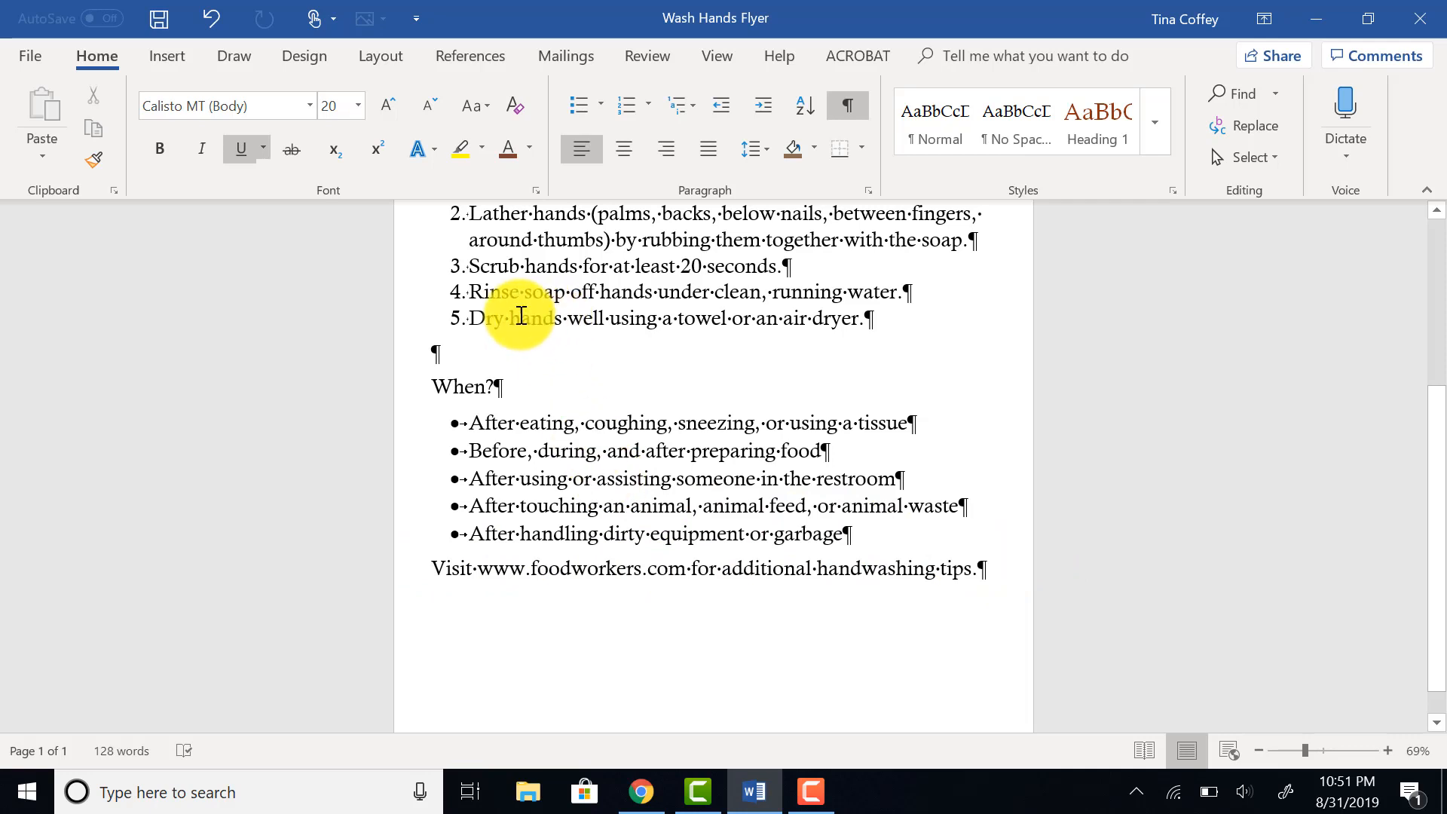
left_click(627, 151)
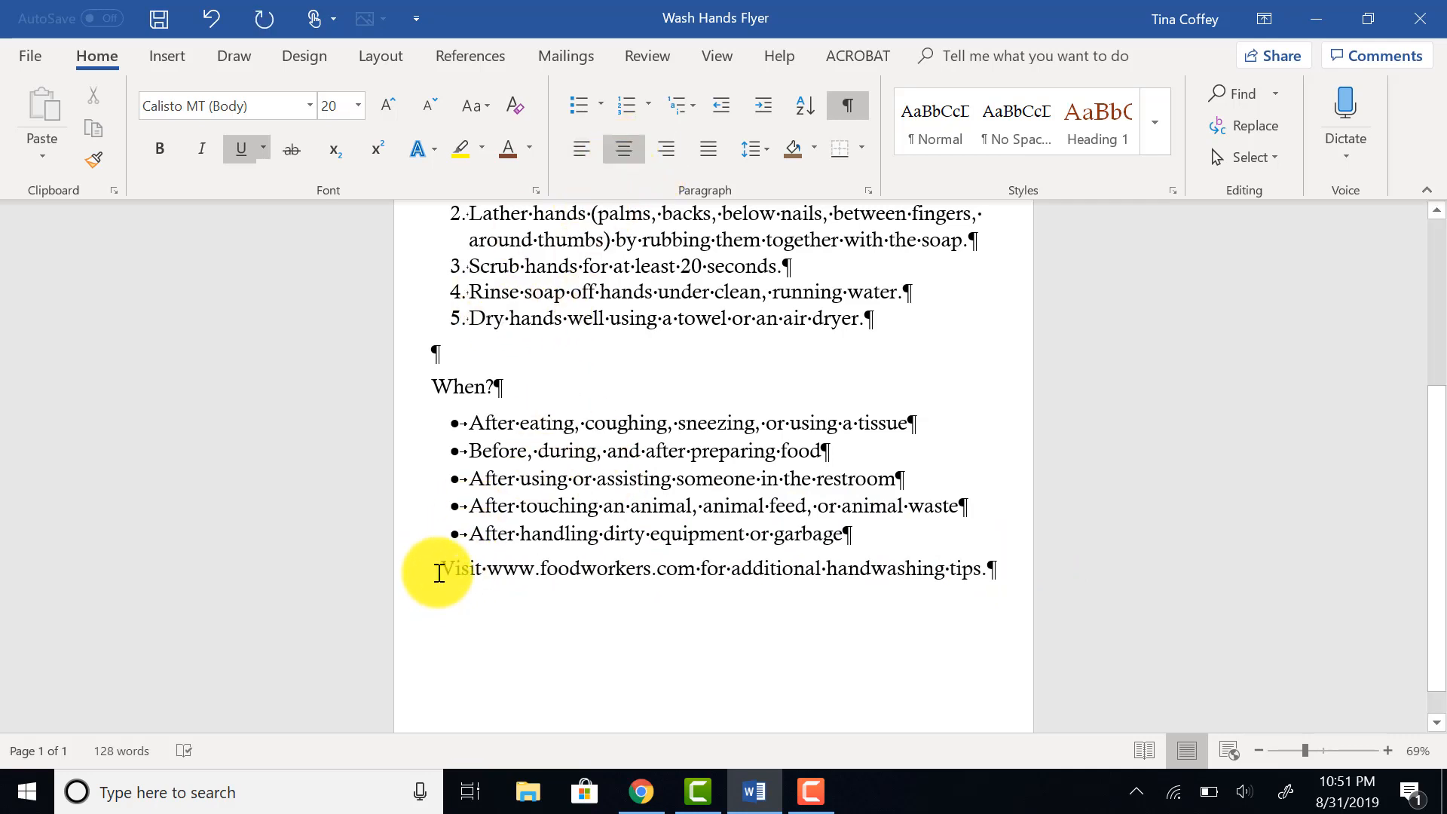
left_click(404, 574)
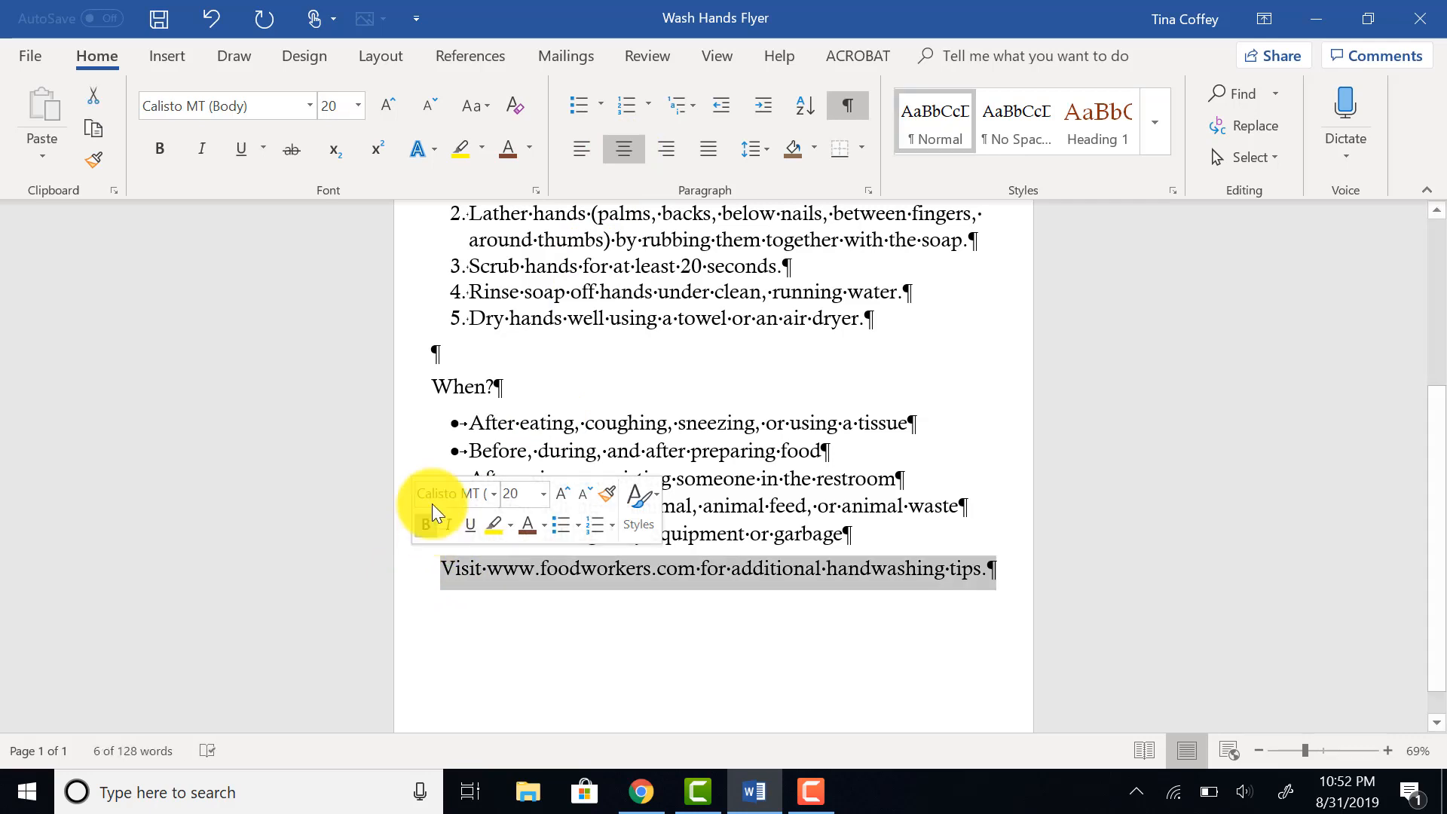
left_click(357, 111)
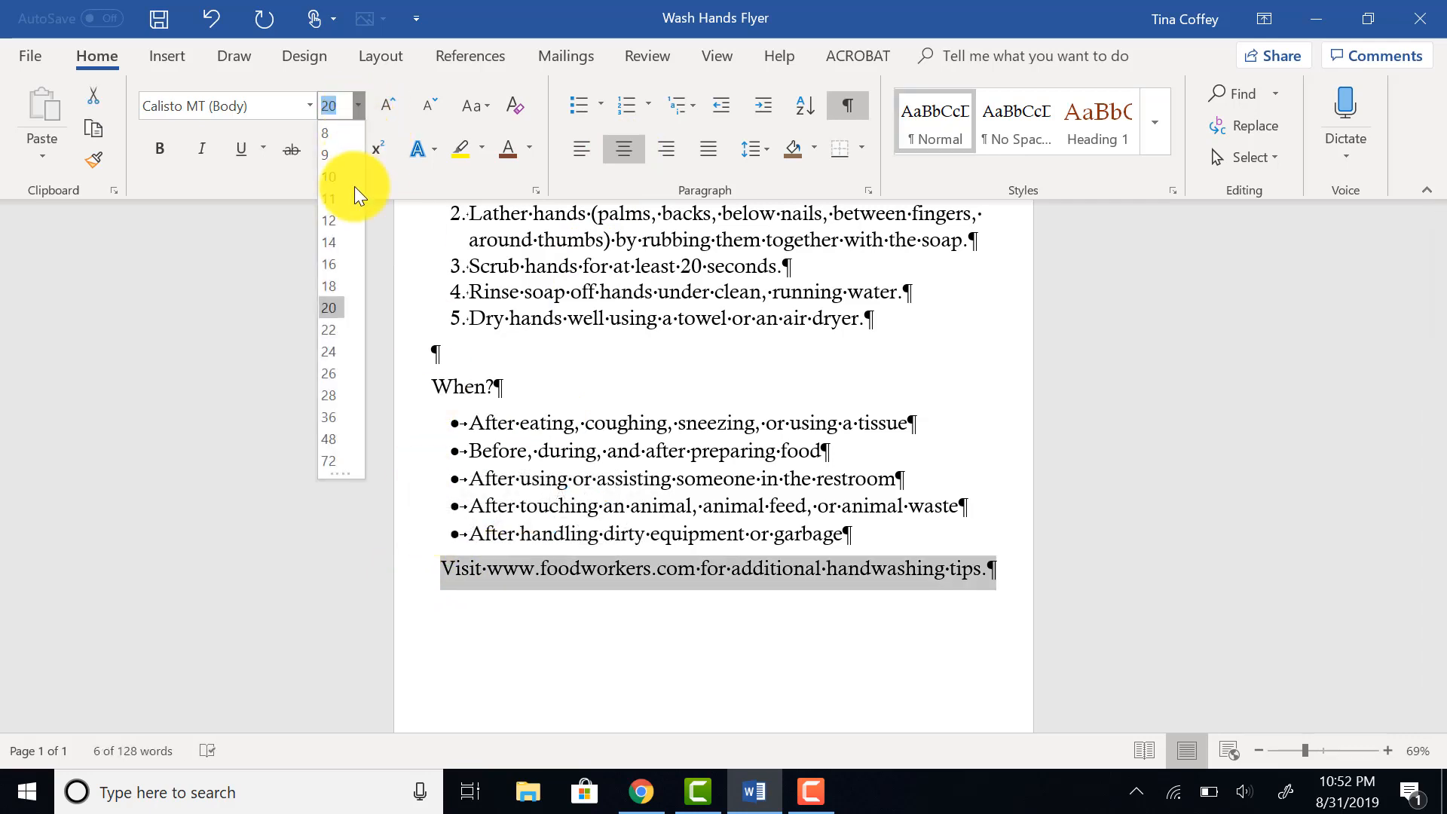
left_click(338, 287)
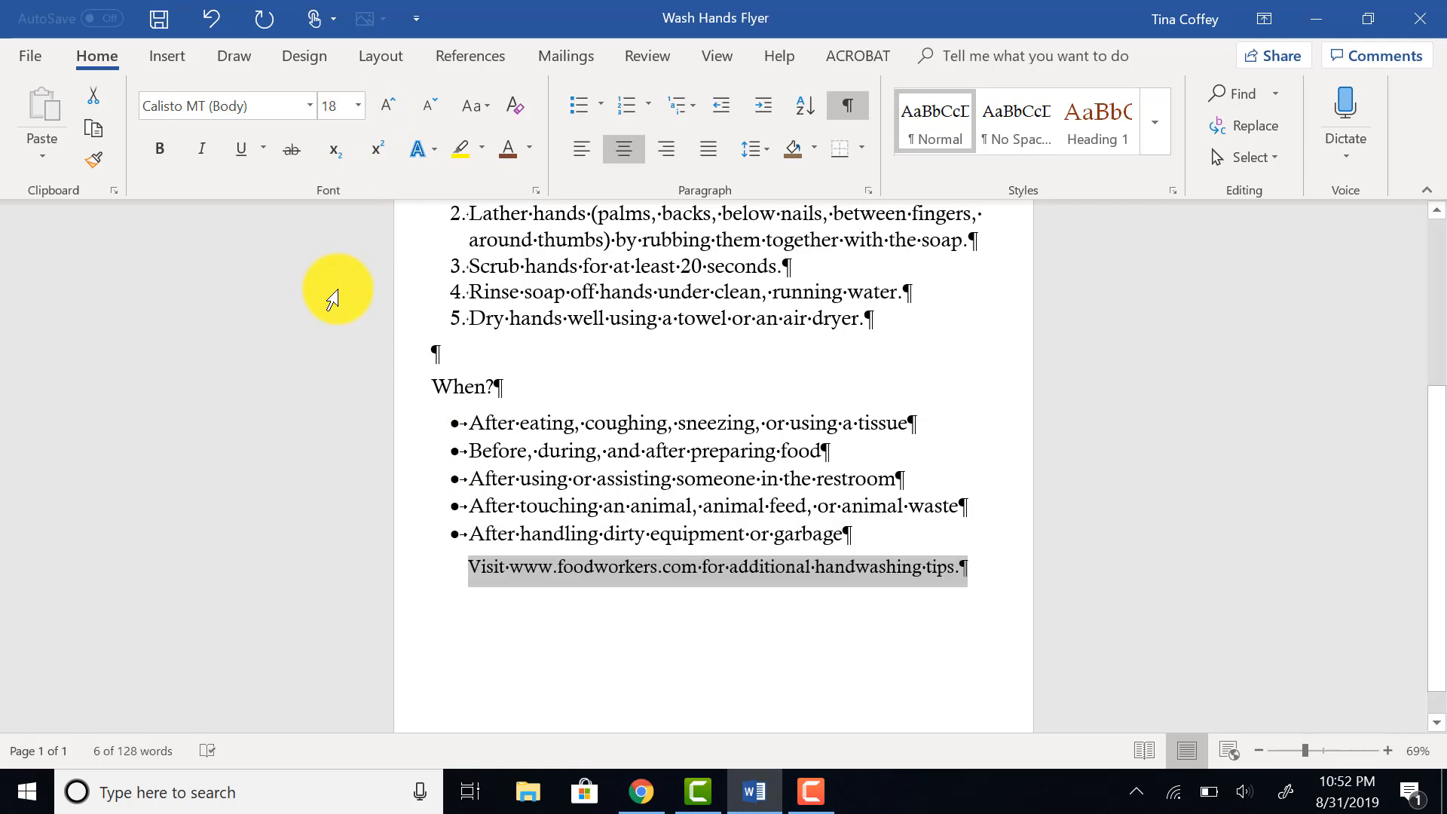
left_click(526, 152)
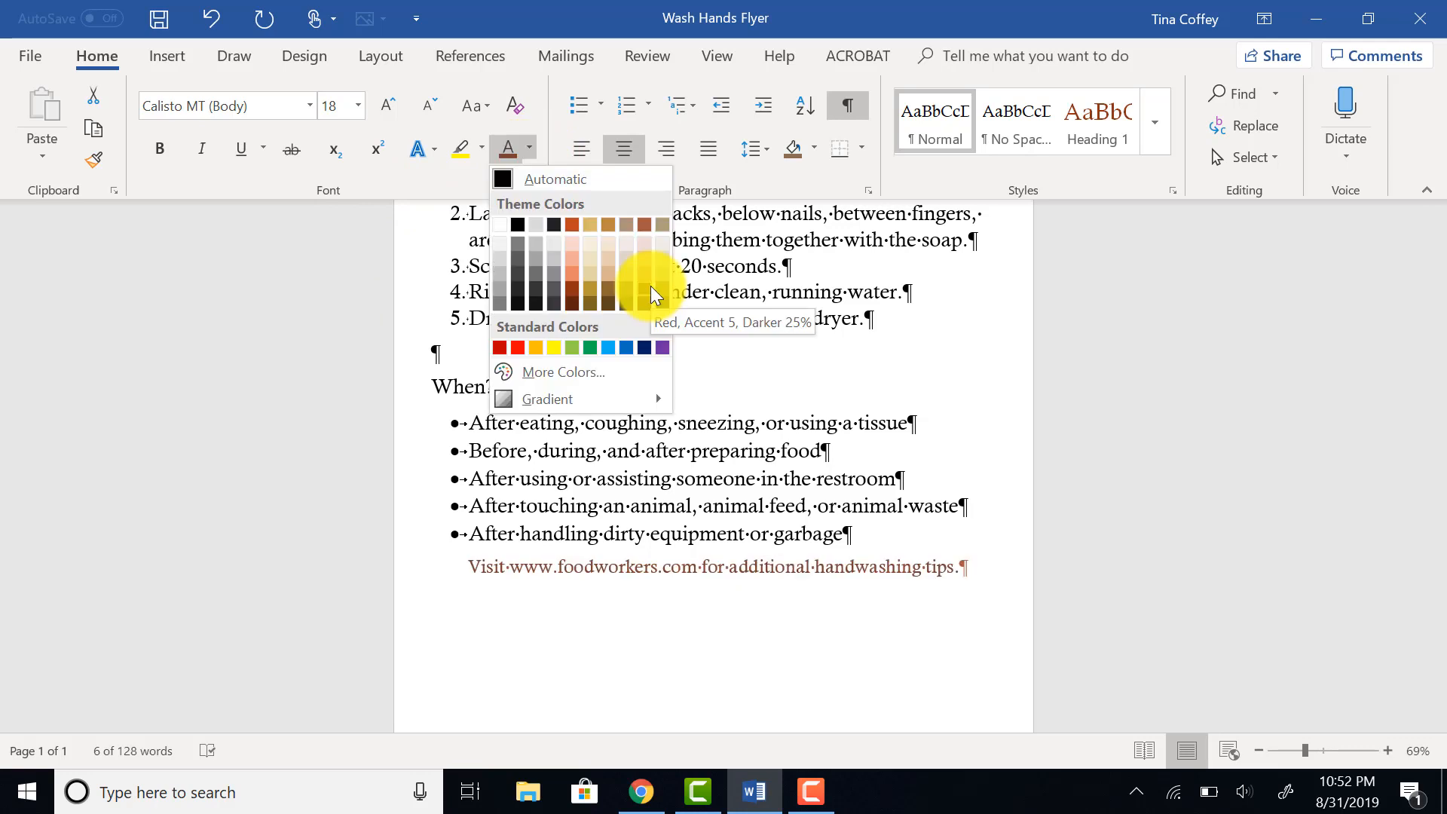
left_click(650, 286)
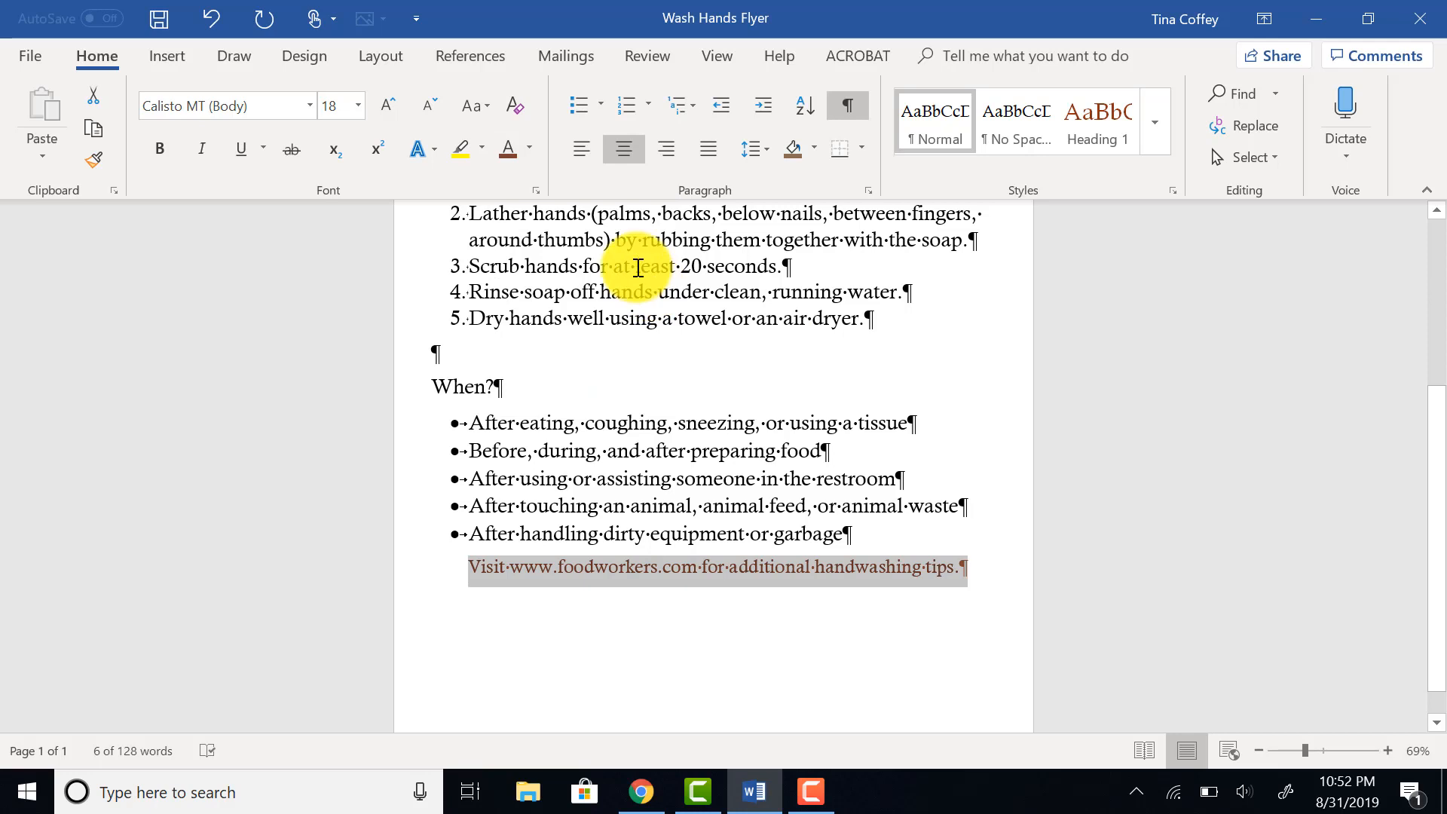
Underline the words "additional handwashing tips" in the last line of the flyer.
left_click(727, 581)
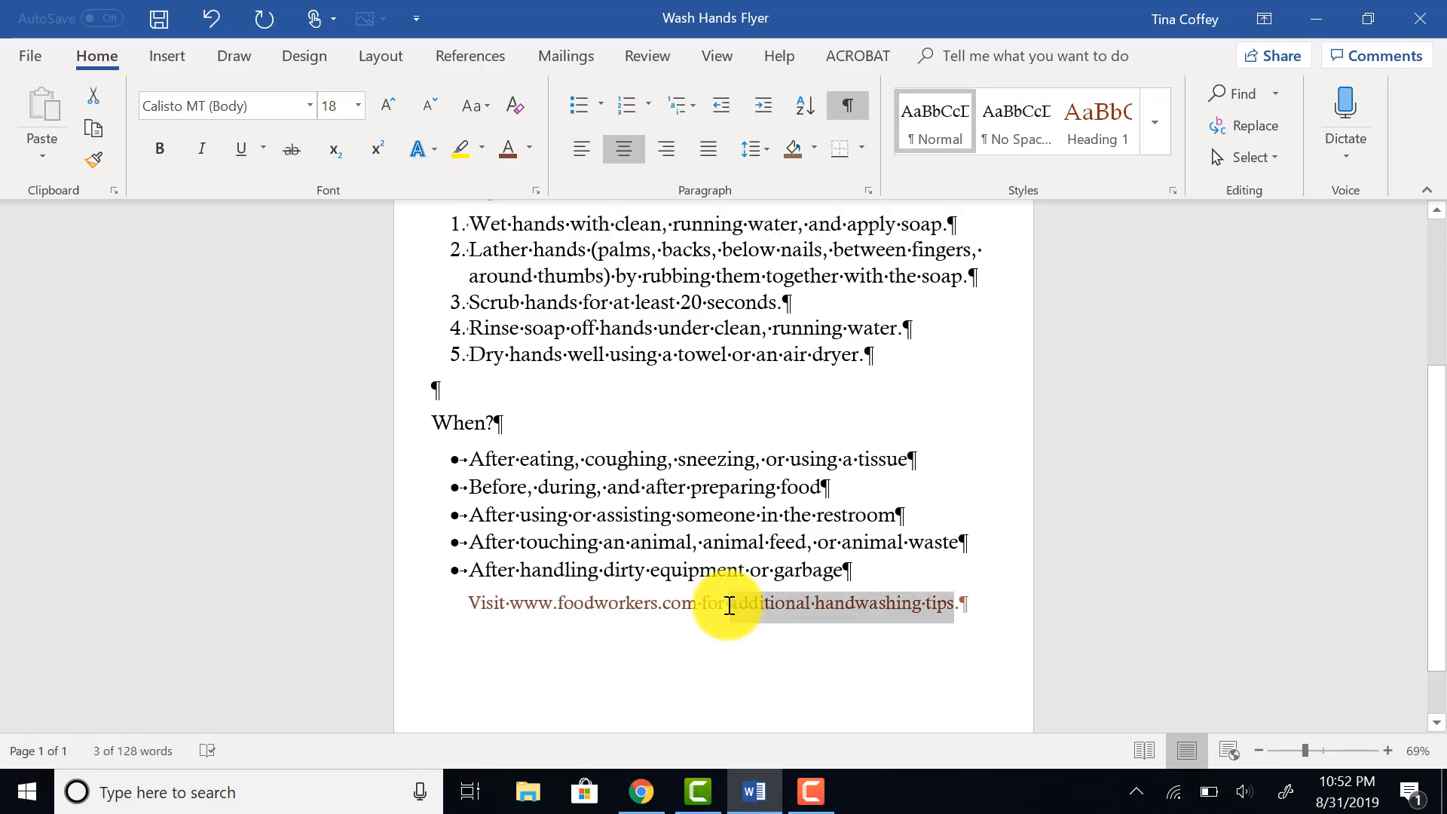
left_click(731, 605)
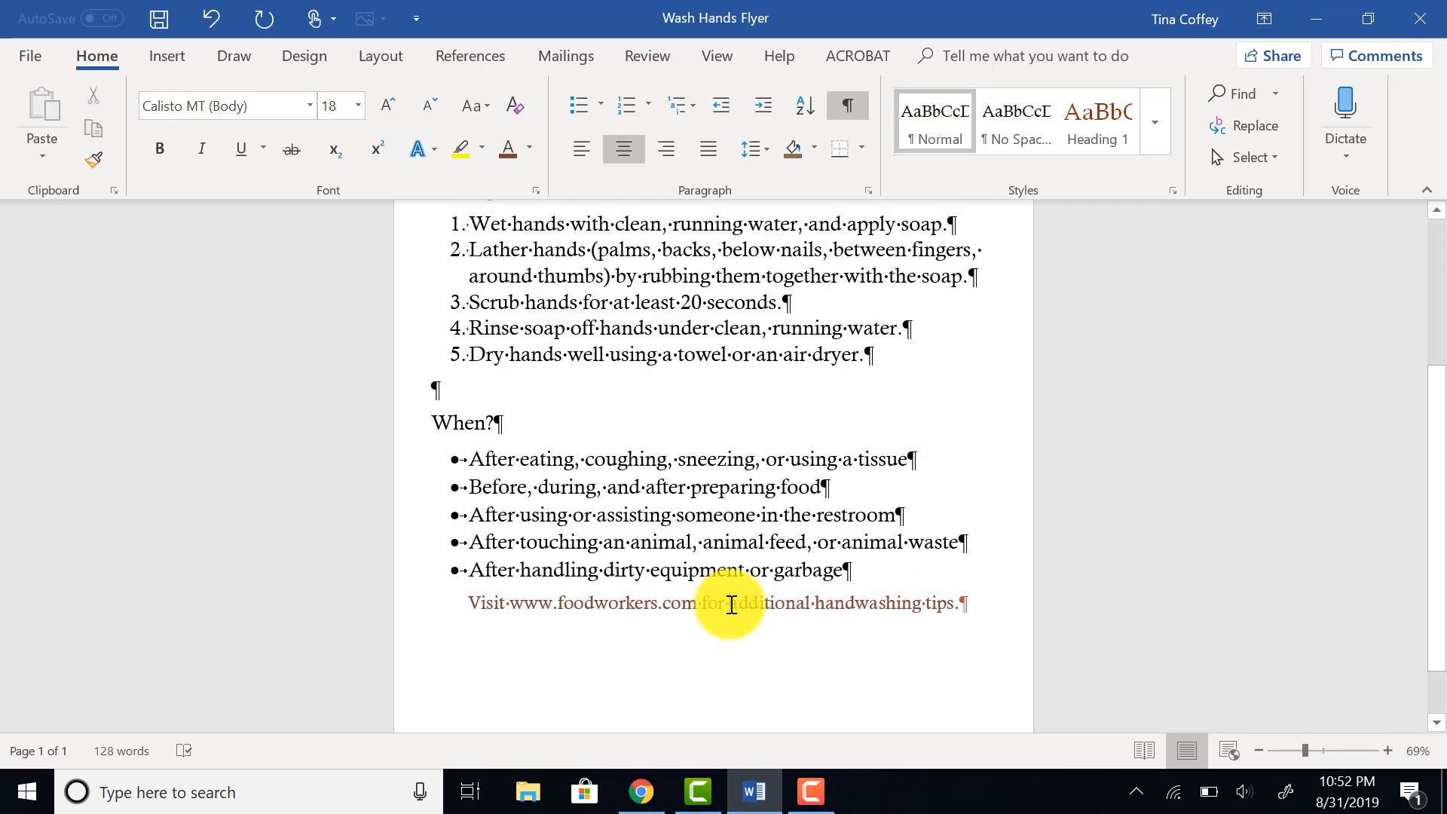
left_click_drag(731, 604, 956, 603)
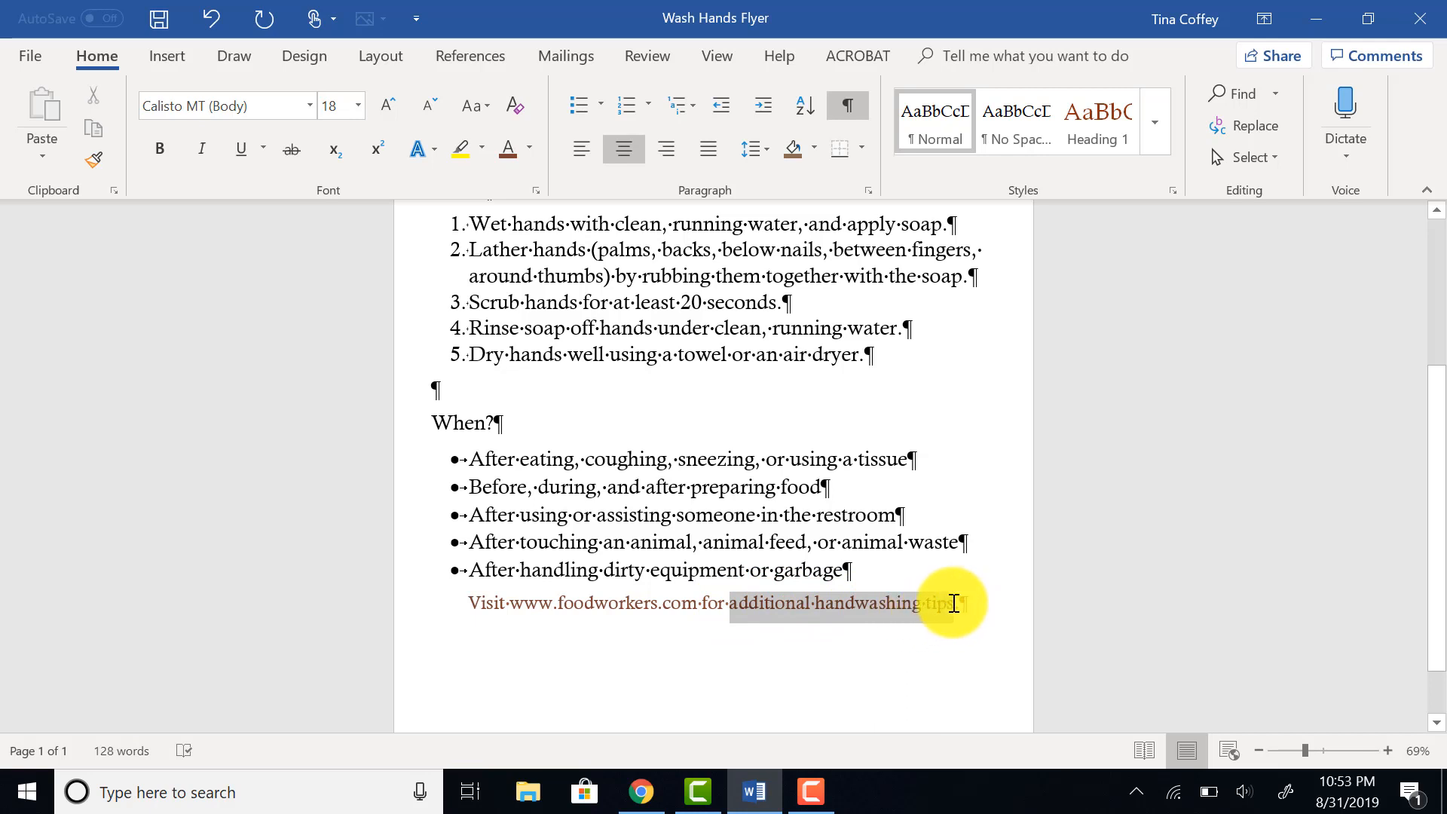
left_click_drag(954, 603, 957, 608)
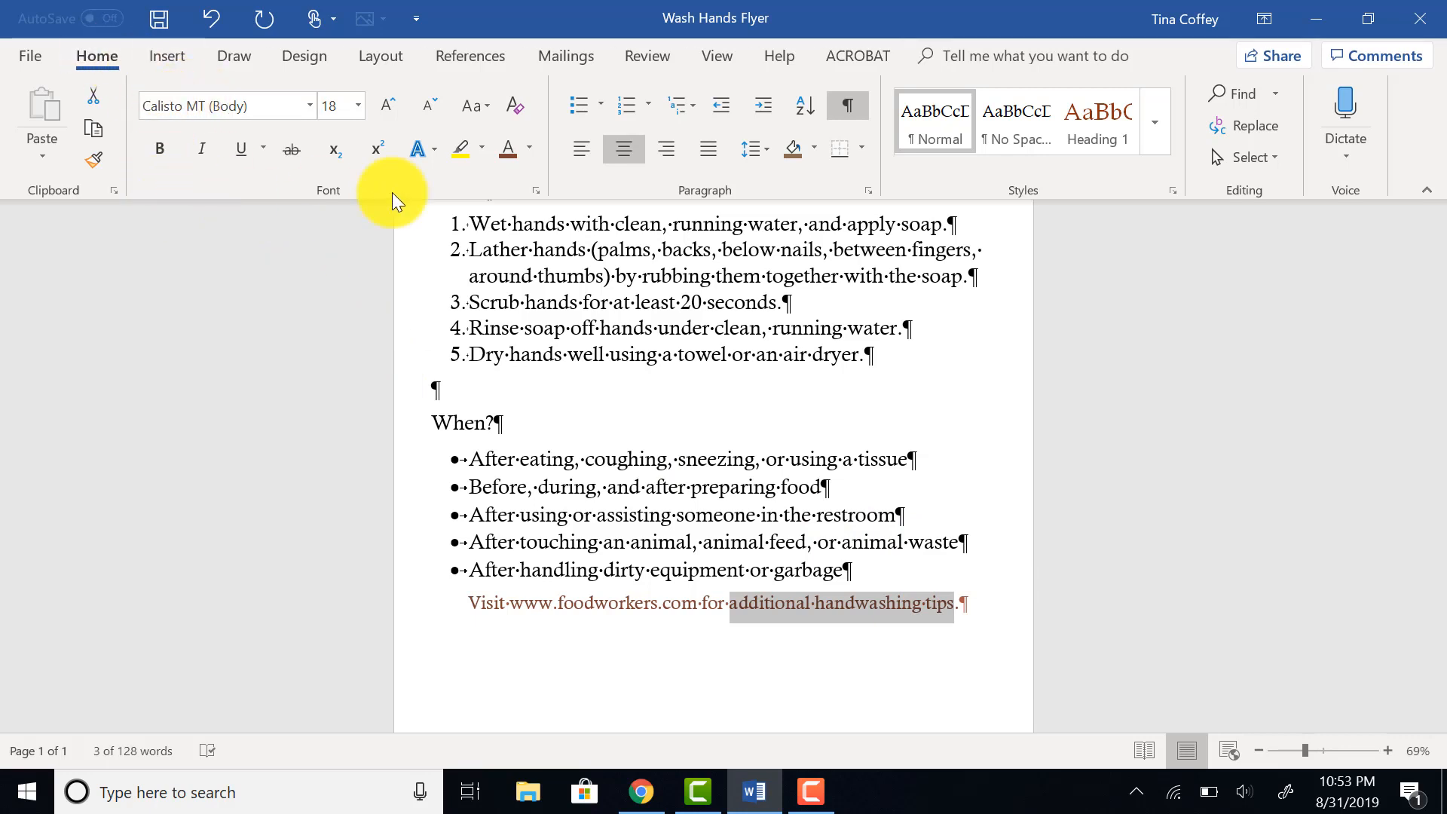
left_click(241, 151)
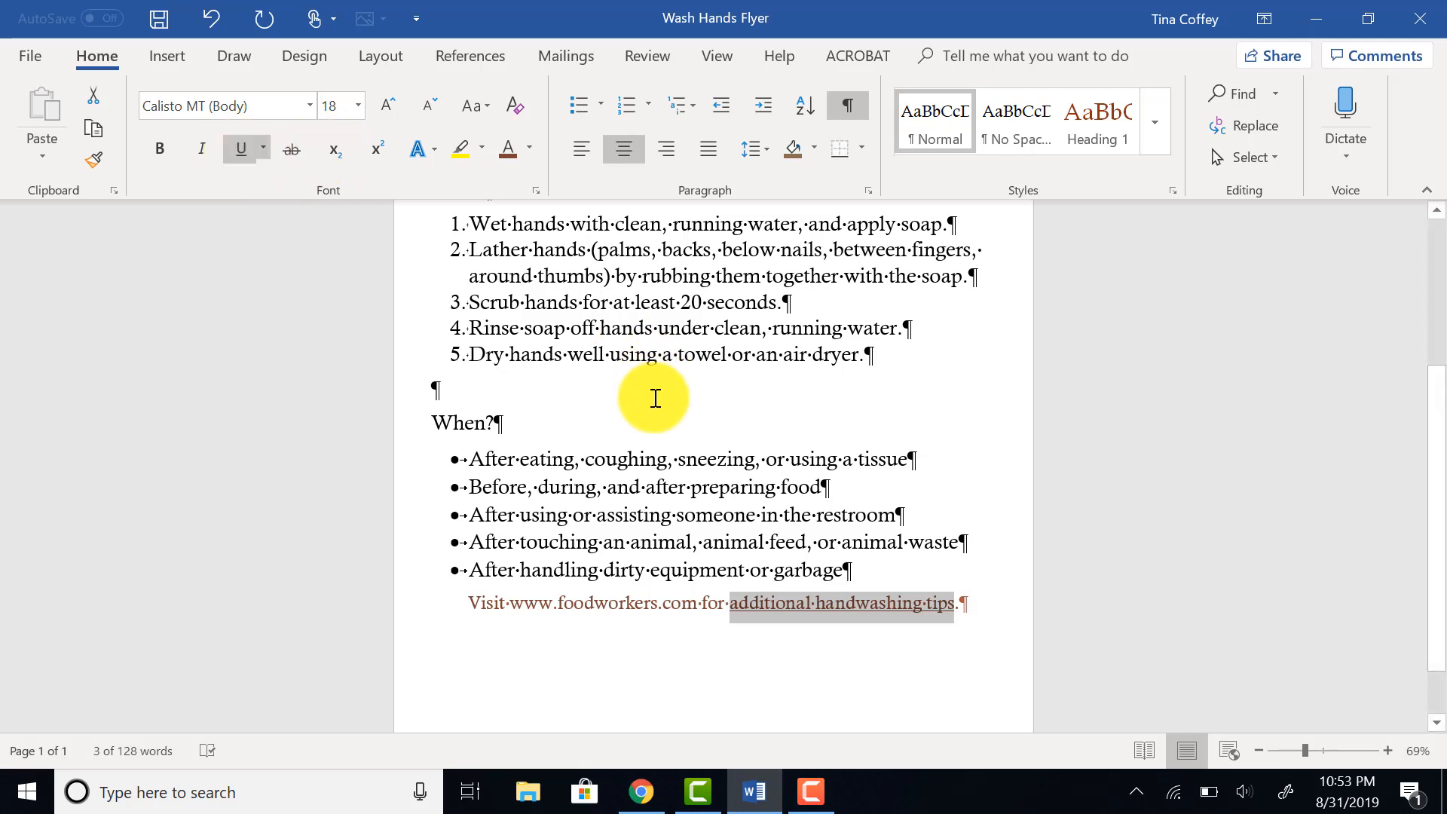
left_click(728, 381)
Italicize the word "prevent" in the introductory paragraph below the title.
scroll(728, 381, "up", 5)
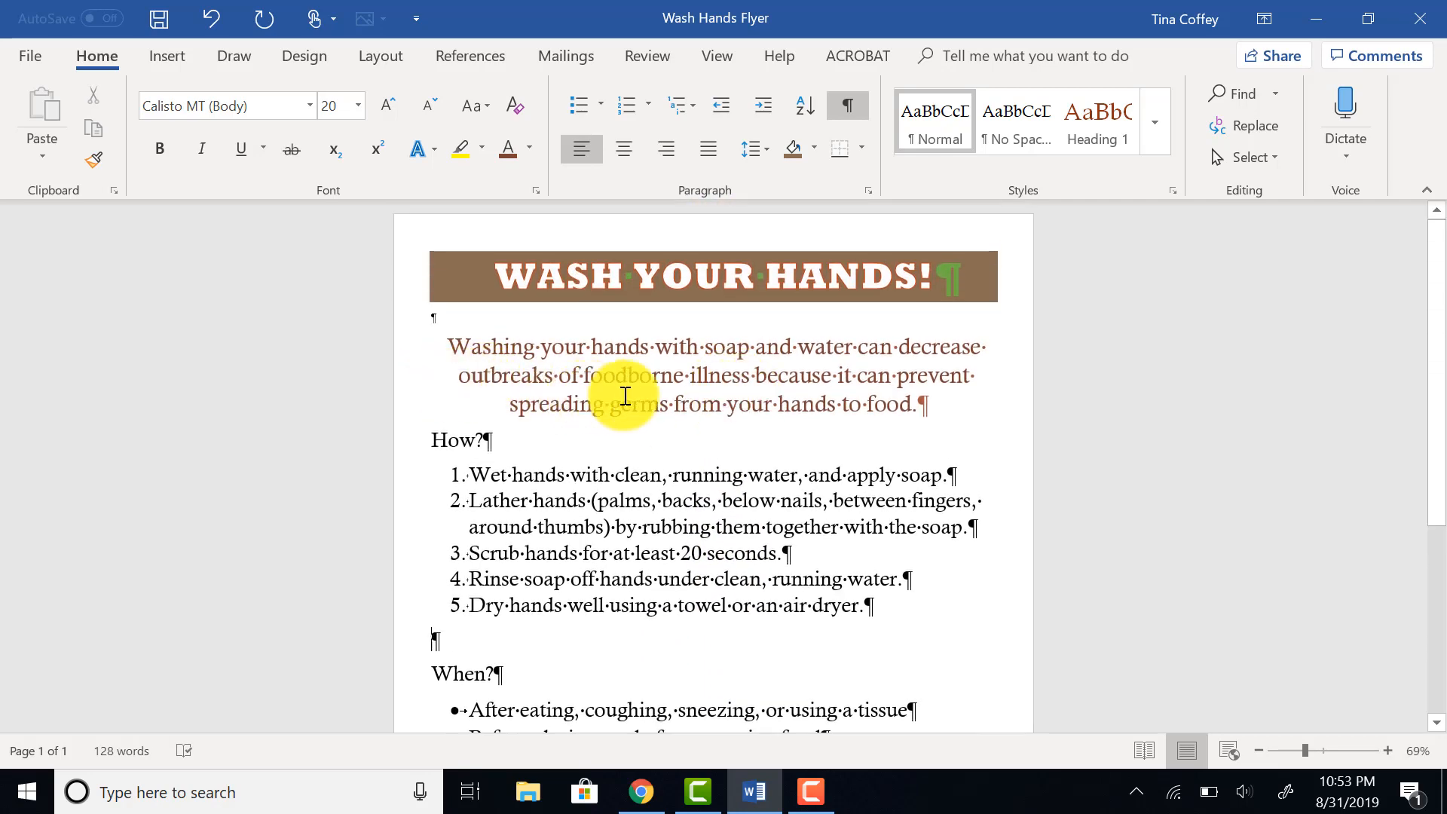
left_click_drag(898, 381, 955, 378)
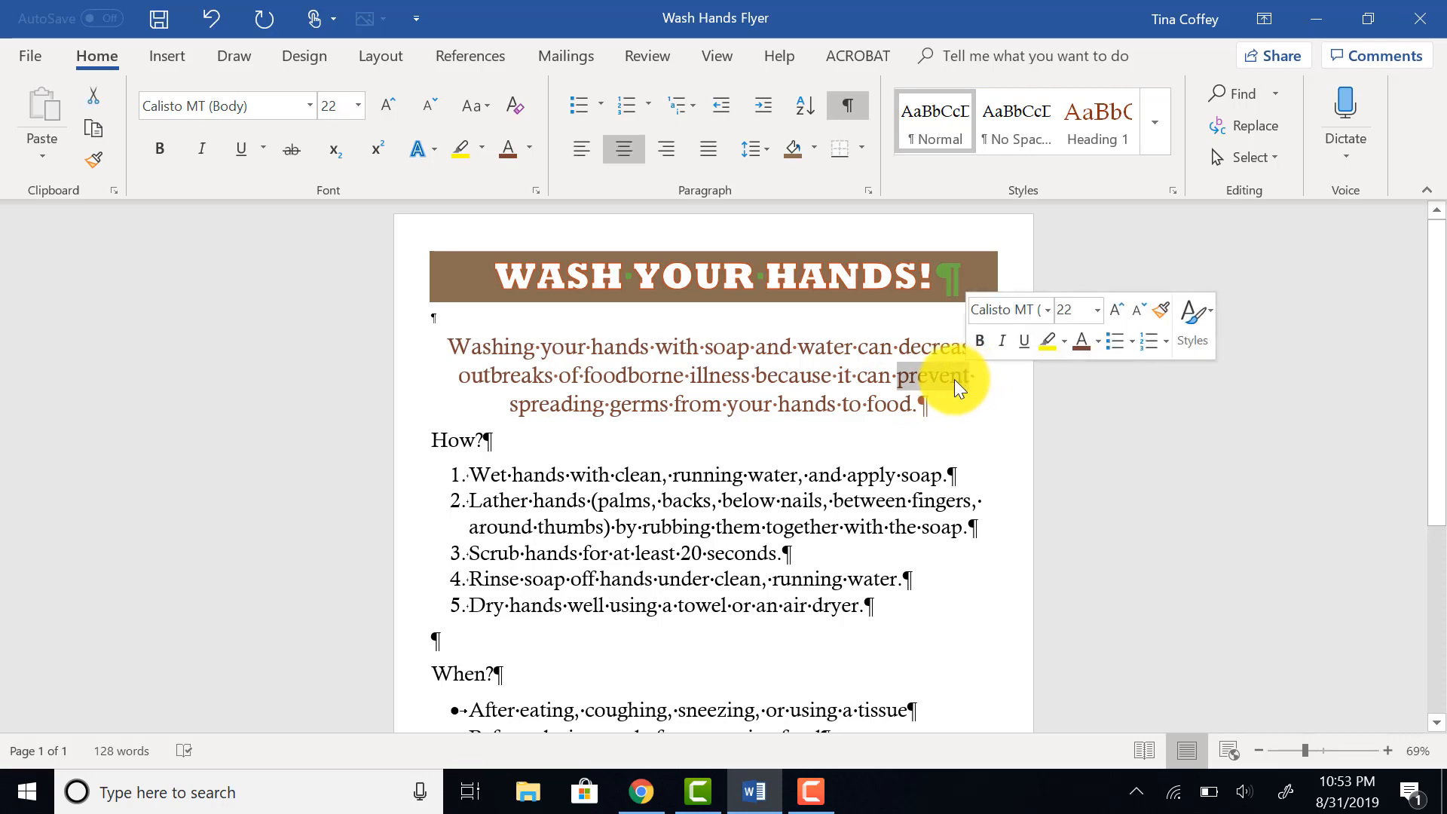
left_click(201, 151)
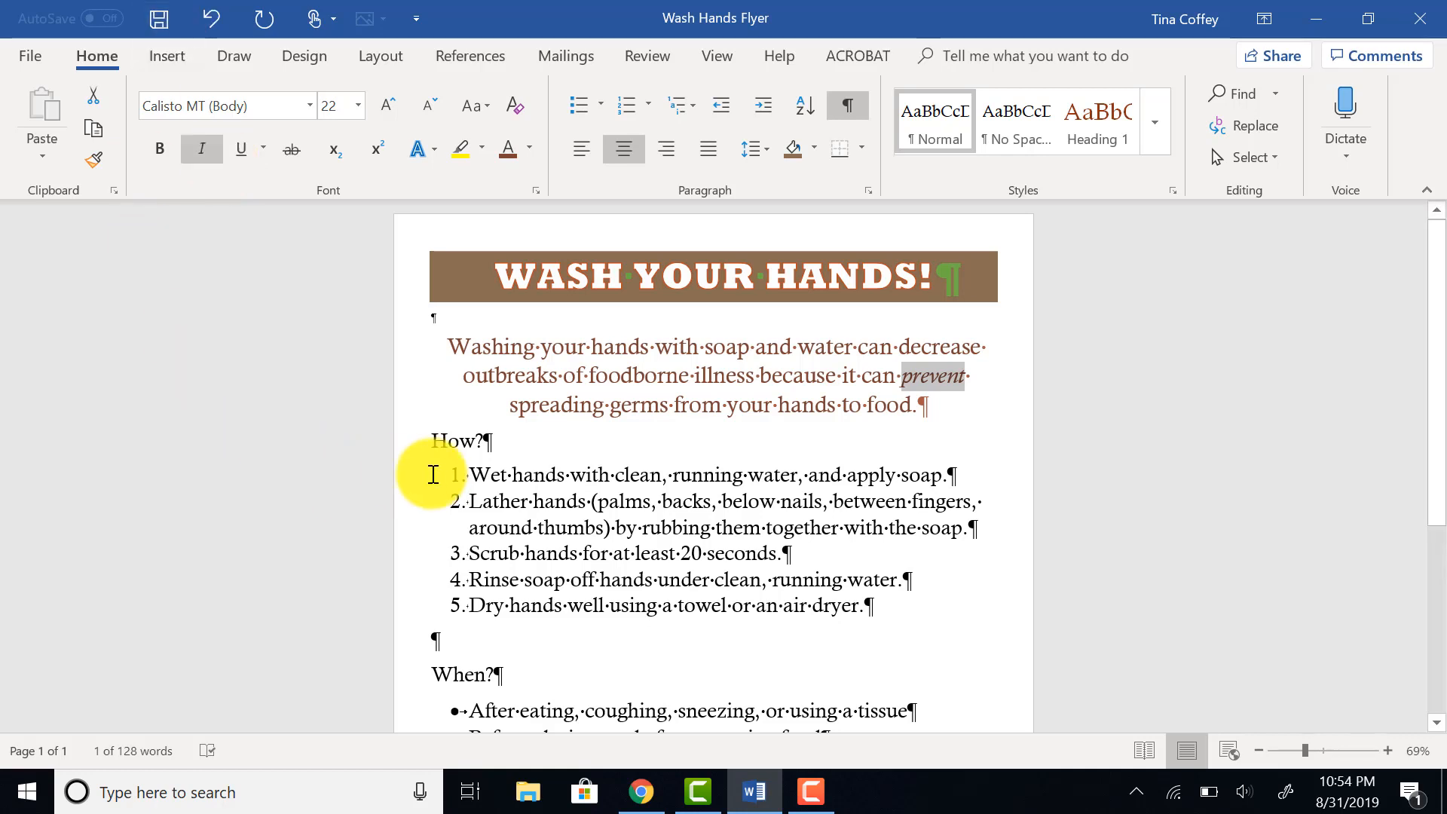
Bold the first word of each numbered instruction under "How?": Wet, Lather, Scrub, Rinse and Dry.
left_click_drag(473, 475, 506, 475)
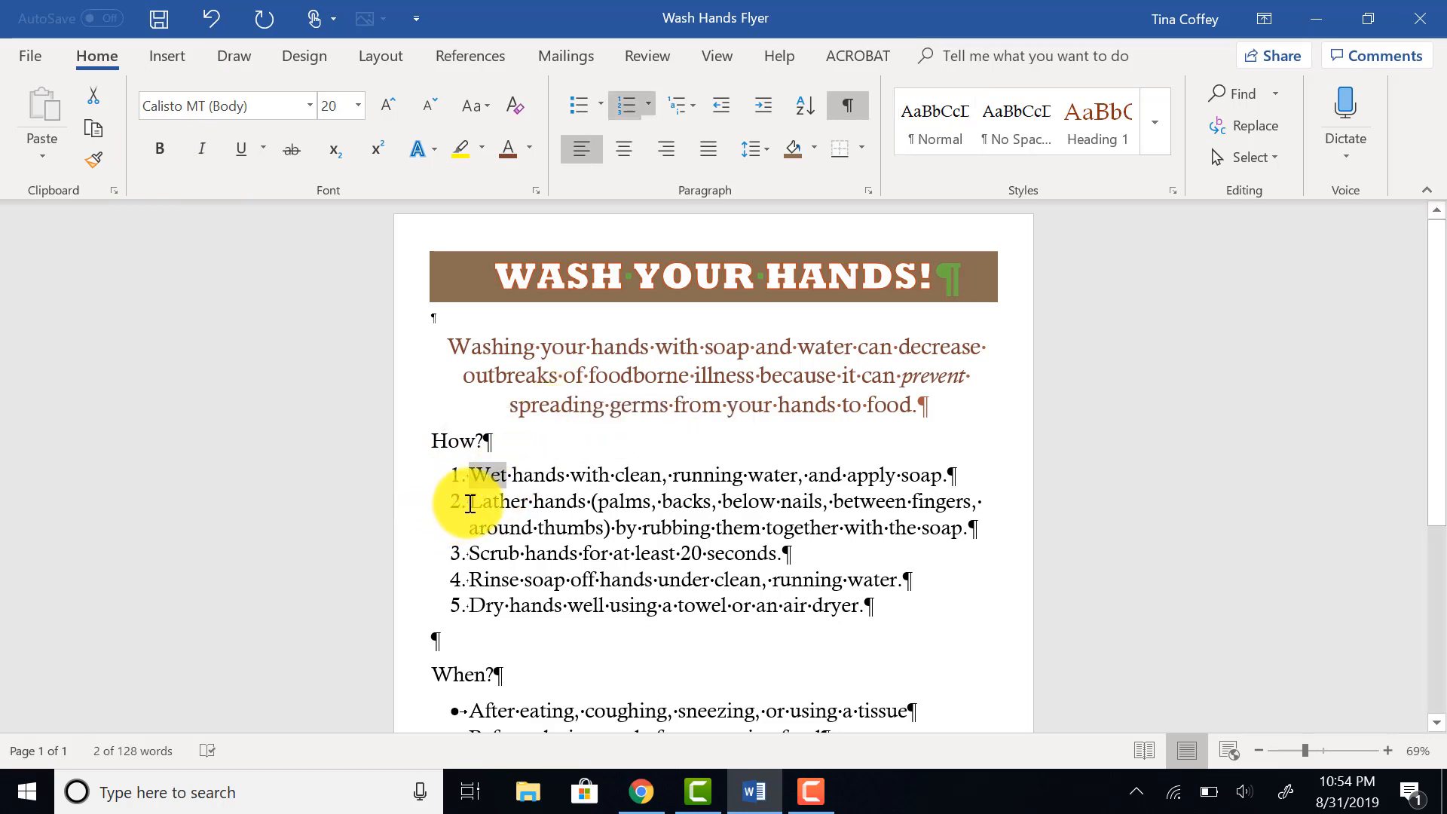
left_click_drag(477, 503, 526, 503)
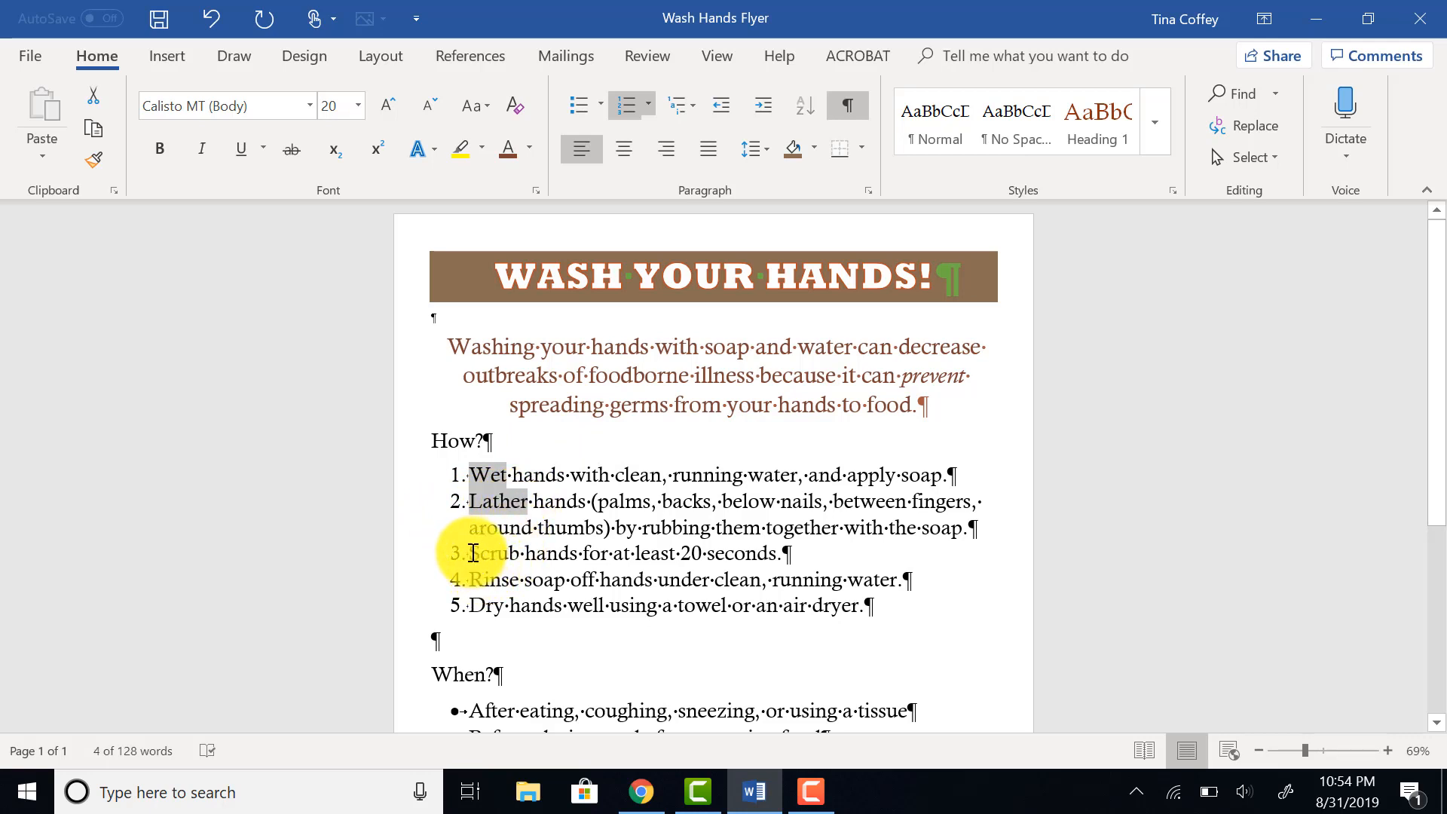
left_click_drag(469, 553, 508, 633)
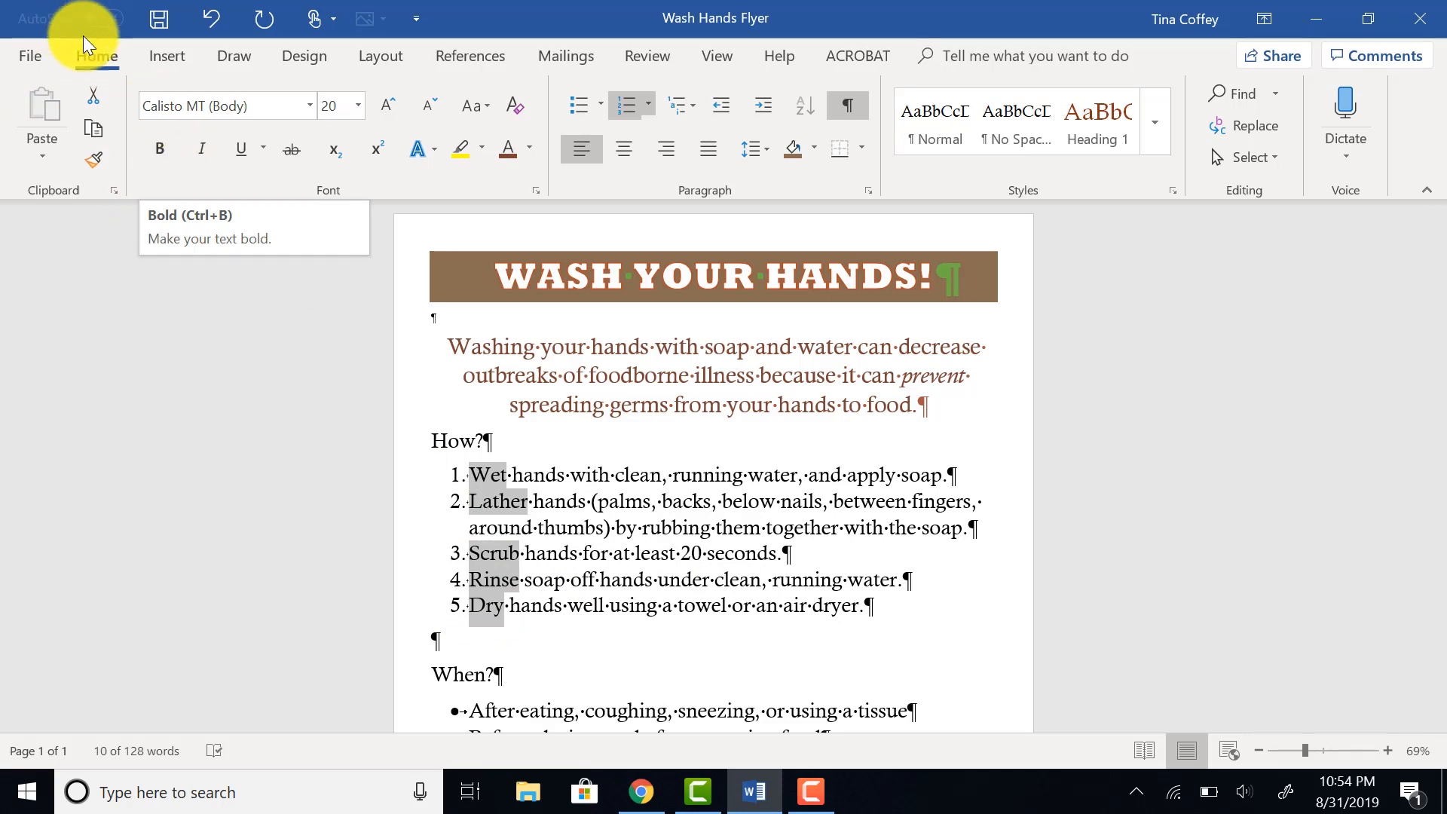
left_click(156, 156)
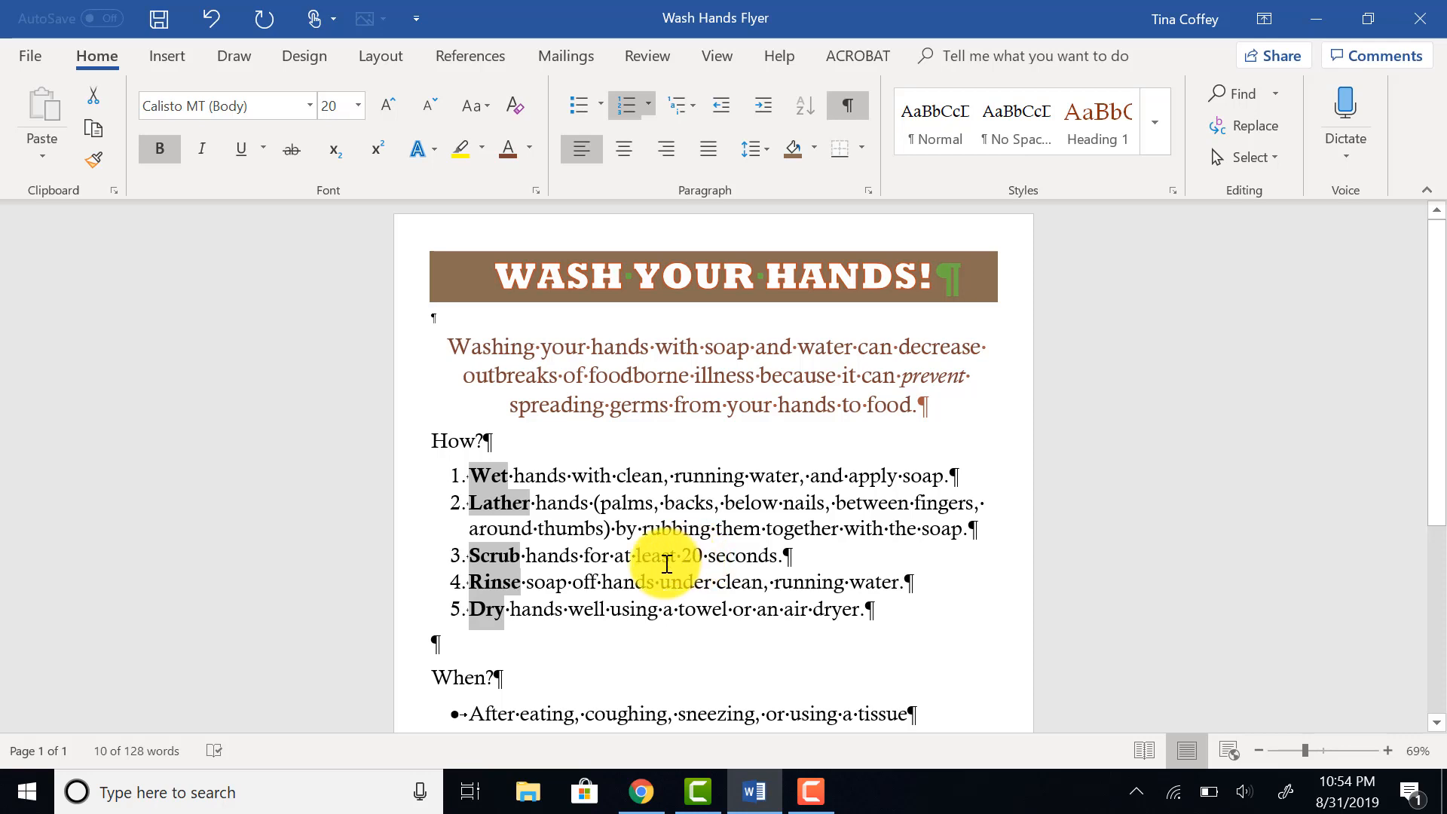
left_click(691, 664)
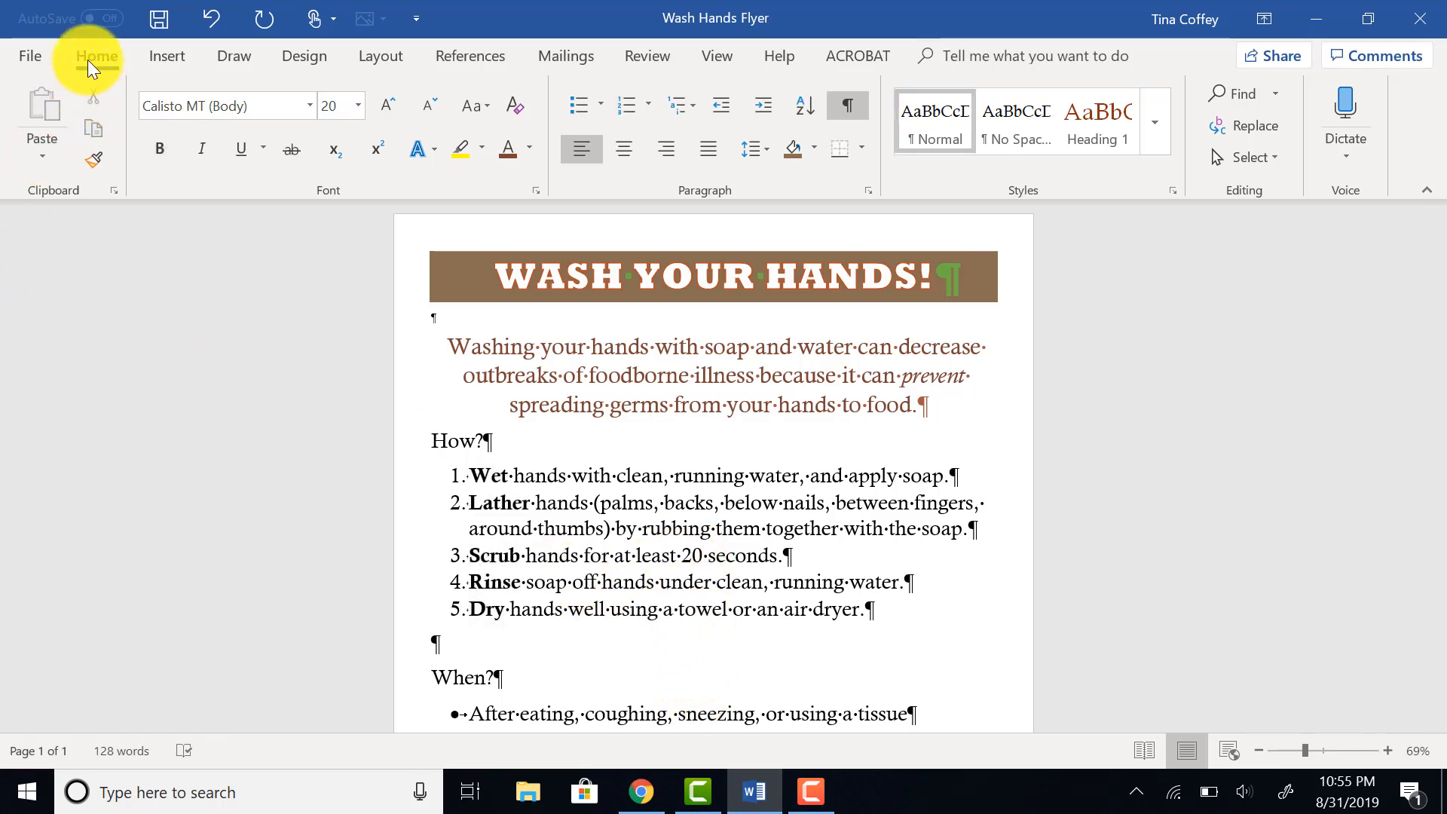
Save a copy of the flyer as the Word document "Wash Hands Flyer Formatted" in the Documents folder.
left_click(30, 58)
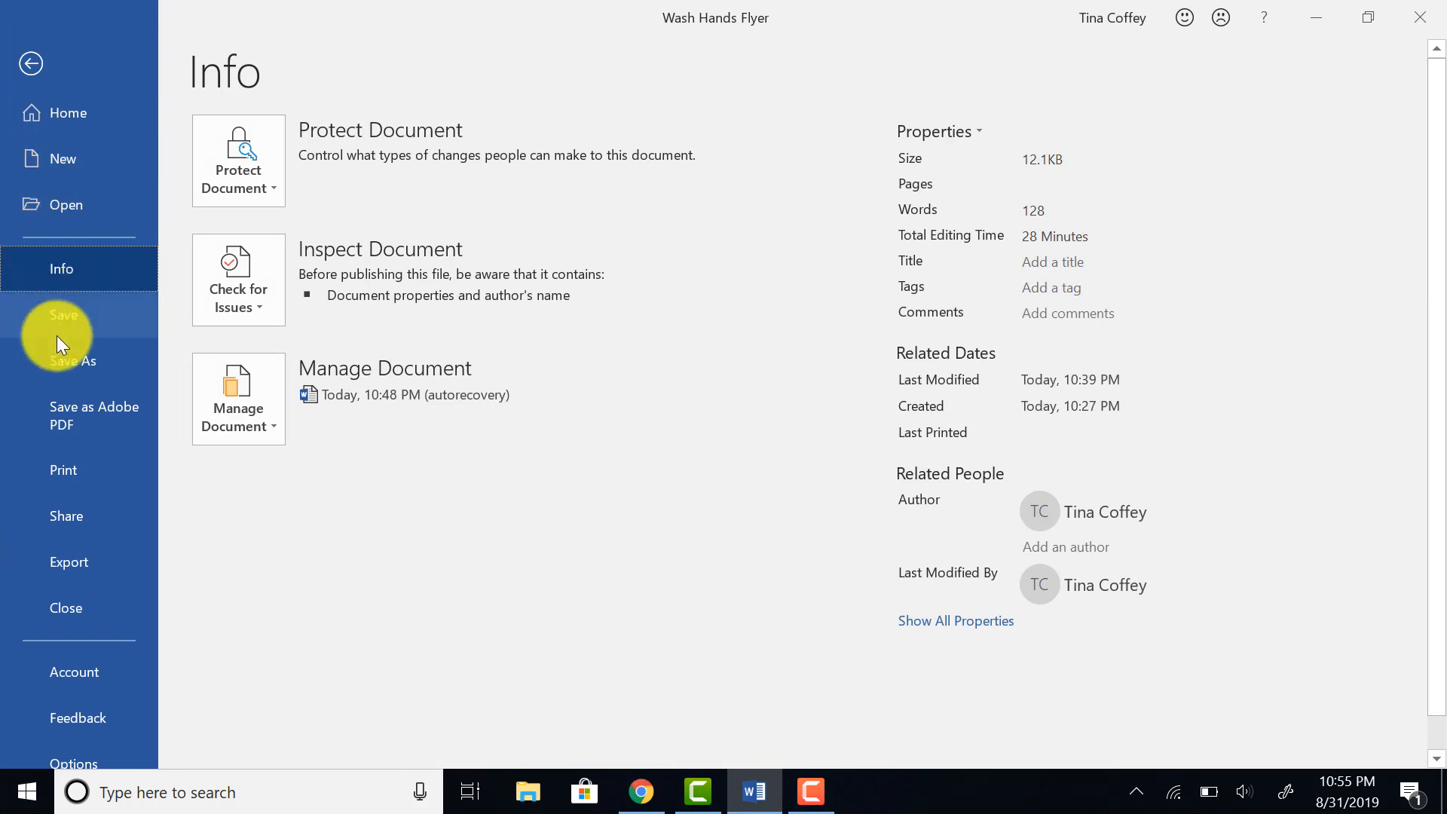
left_click(65, 363)
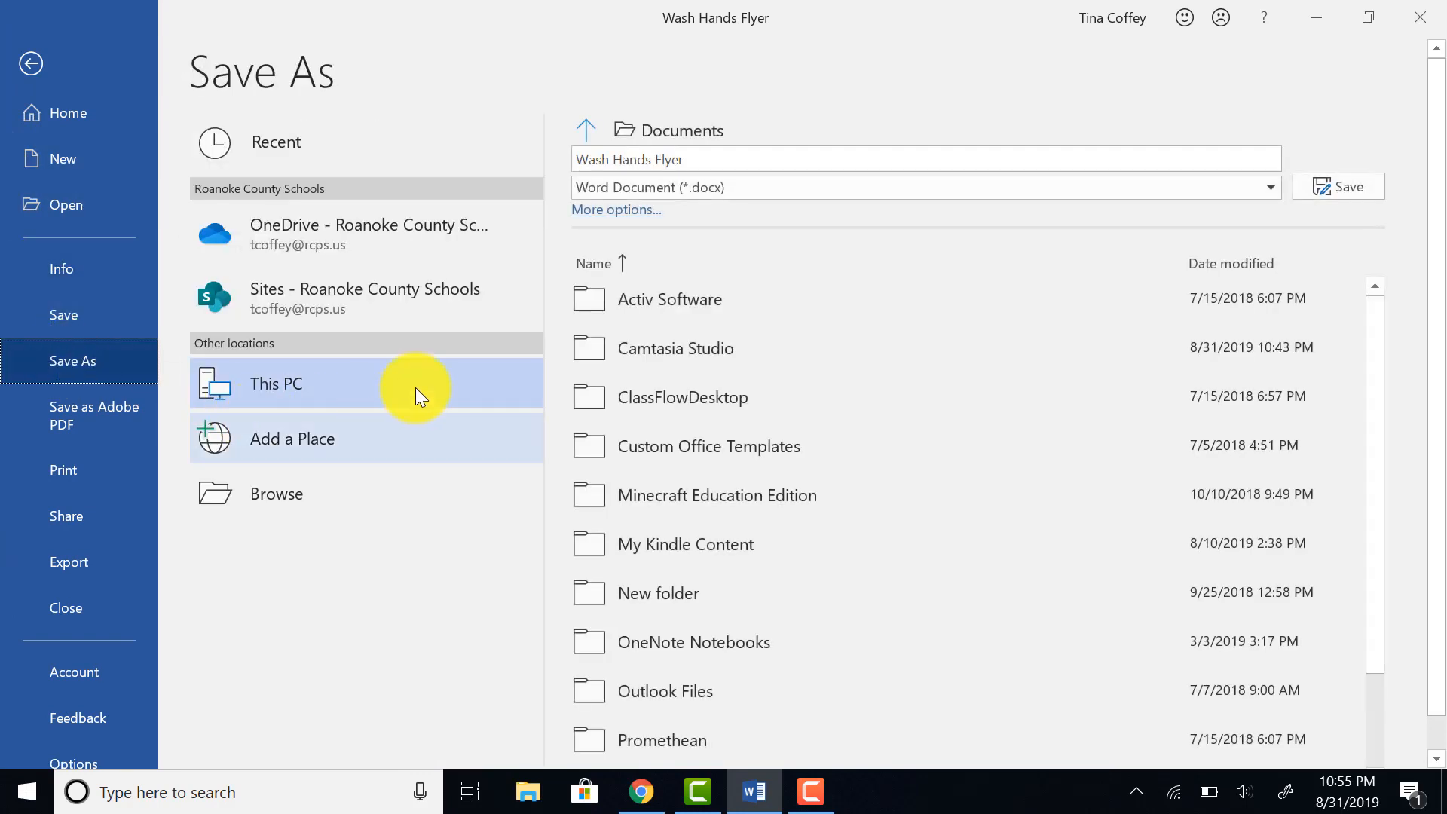
left_click(708, 154)
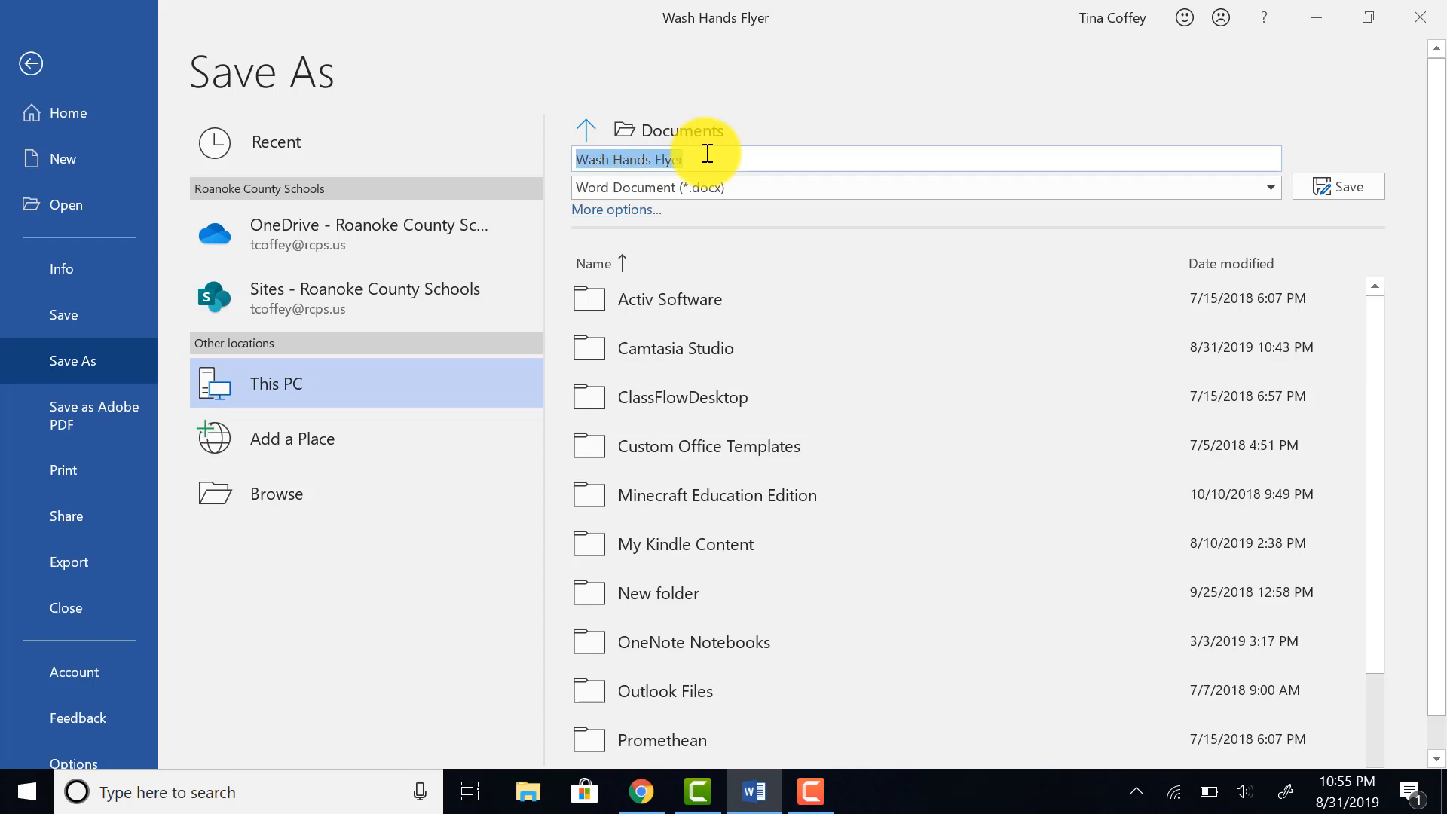
left_click(839, 153)
type("For")
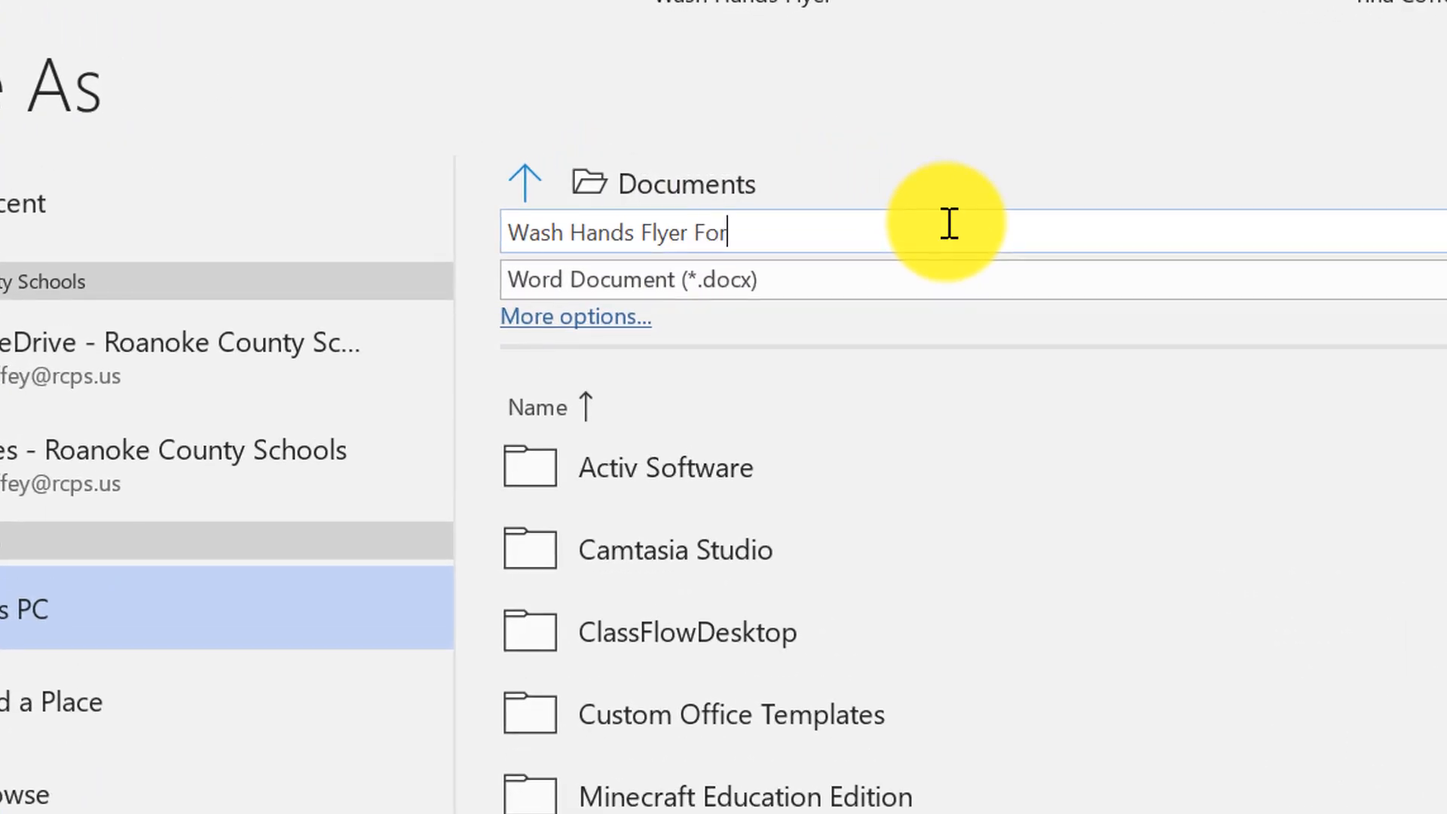
type("matted")
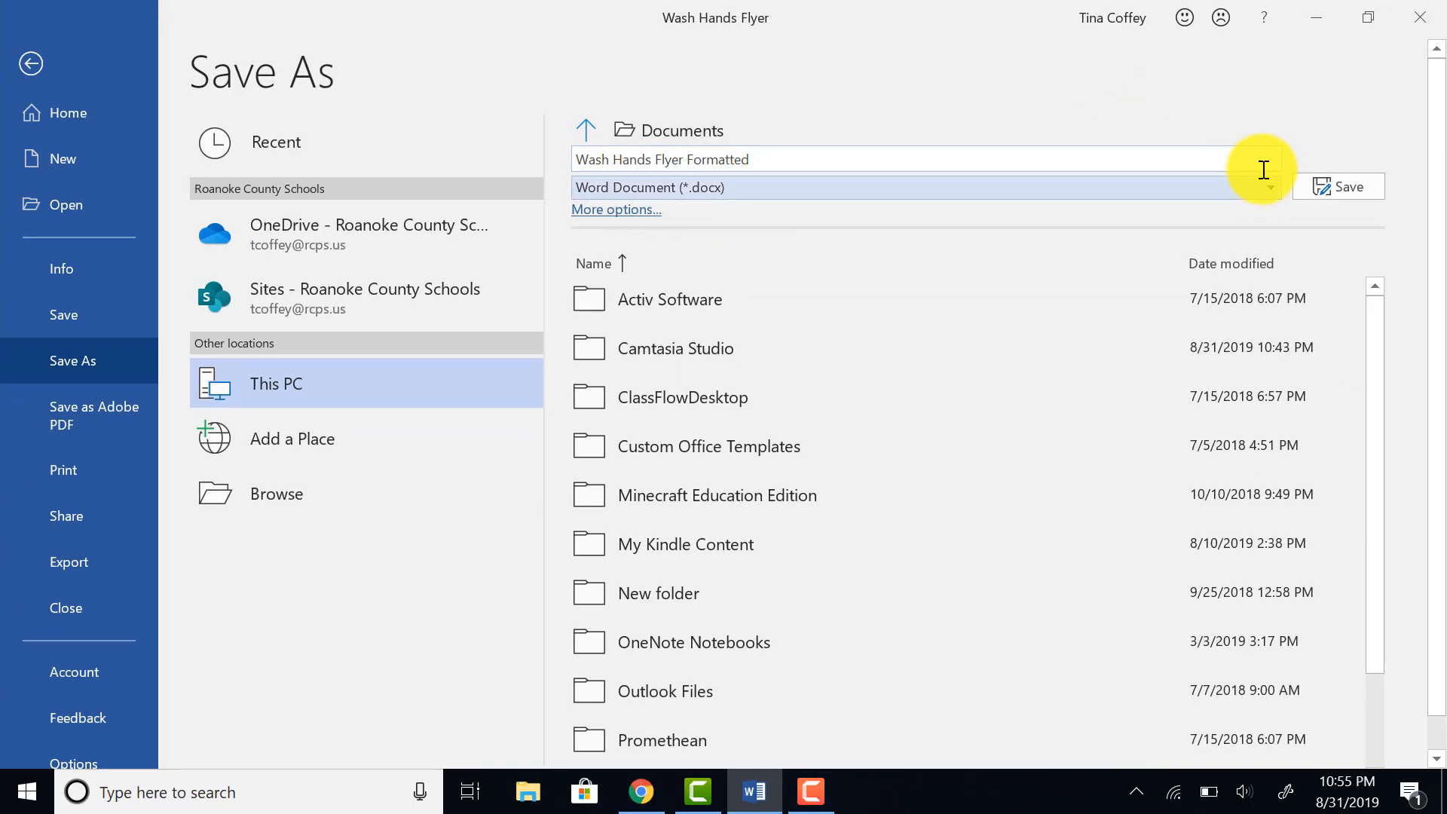
left_click(1330, 195)
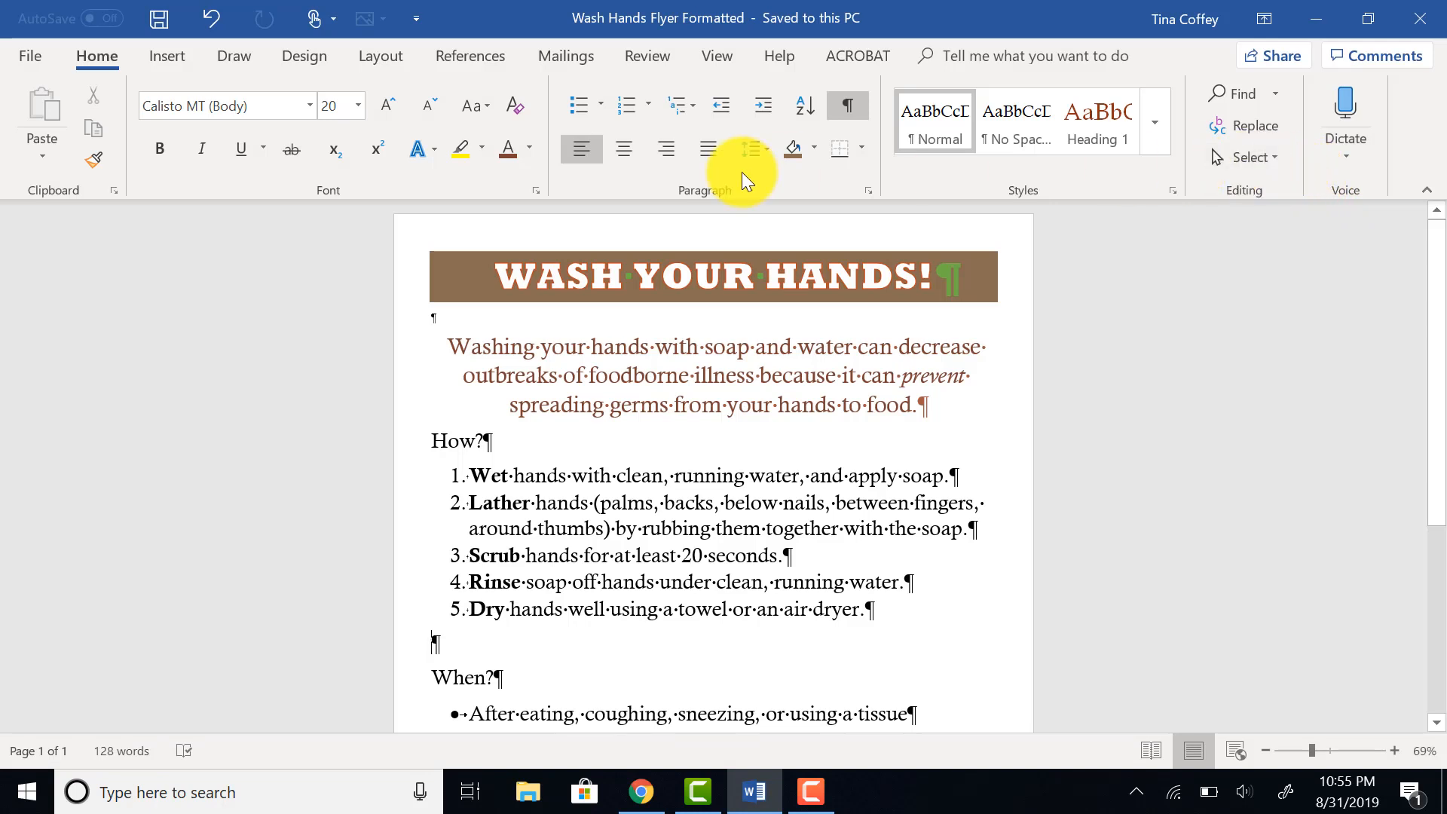
left_click(809, 788)
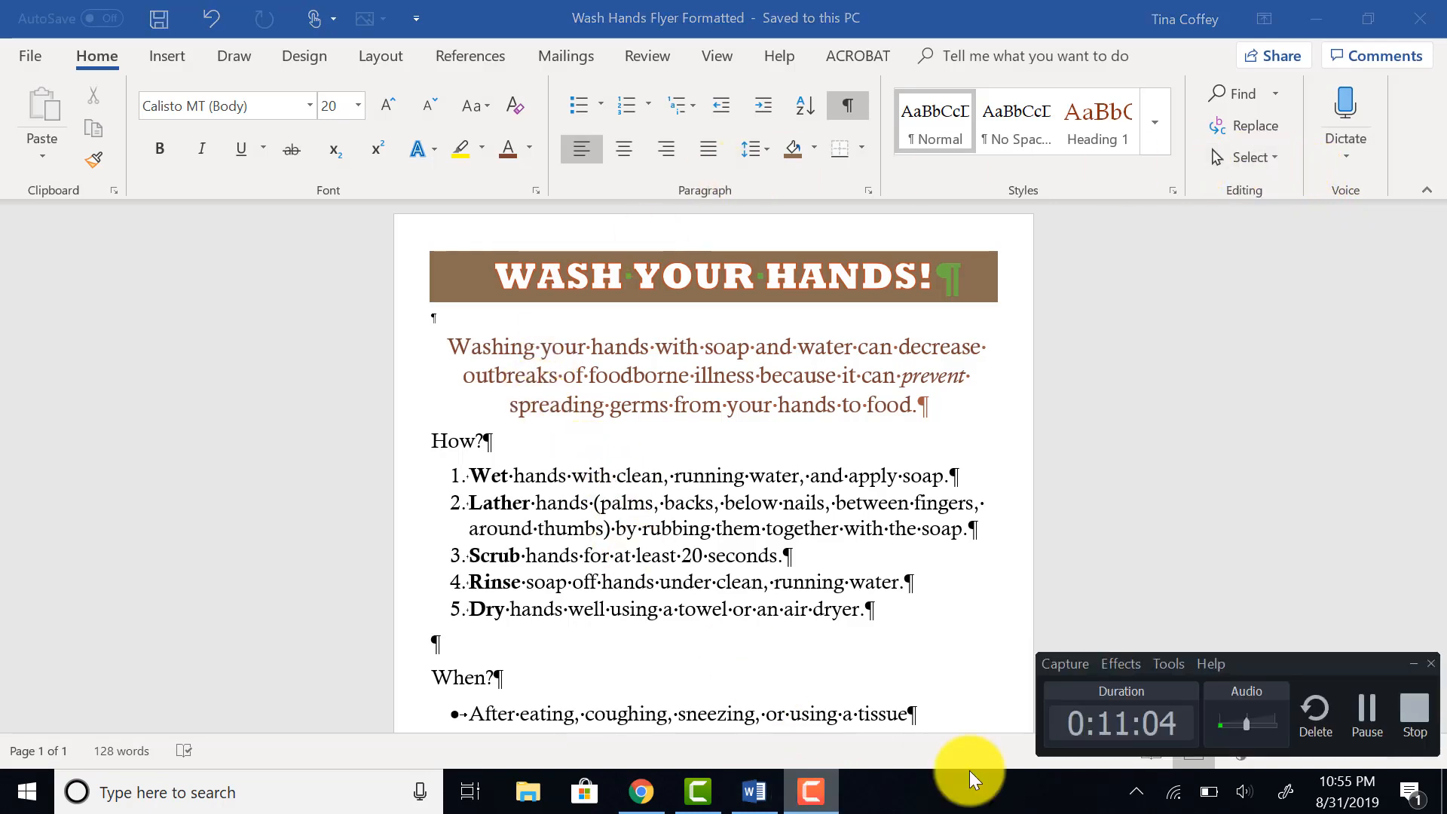